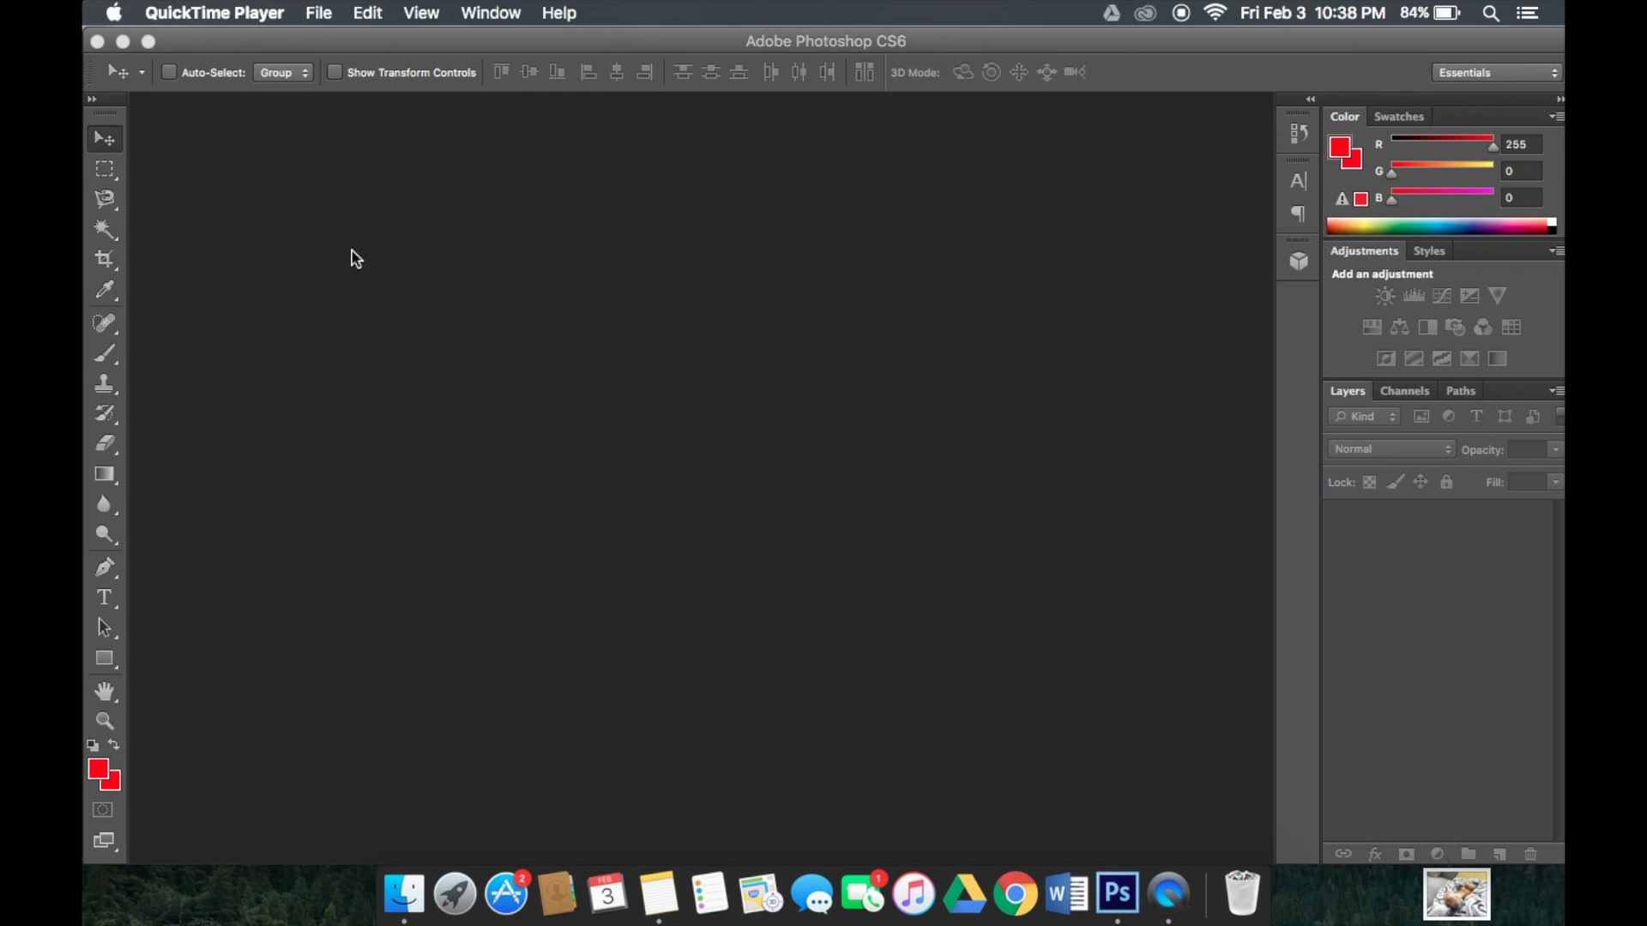
Switch to Photoshop and start a new document named Example.
click(911, 471)
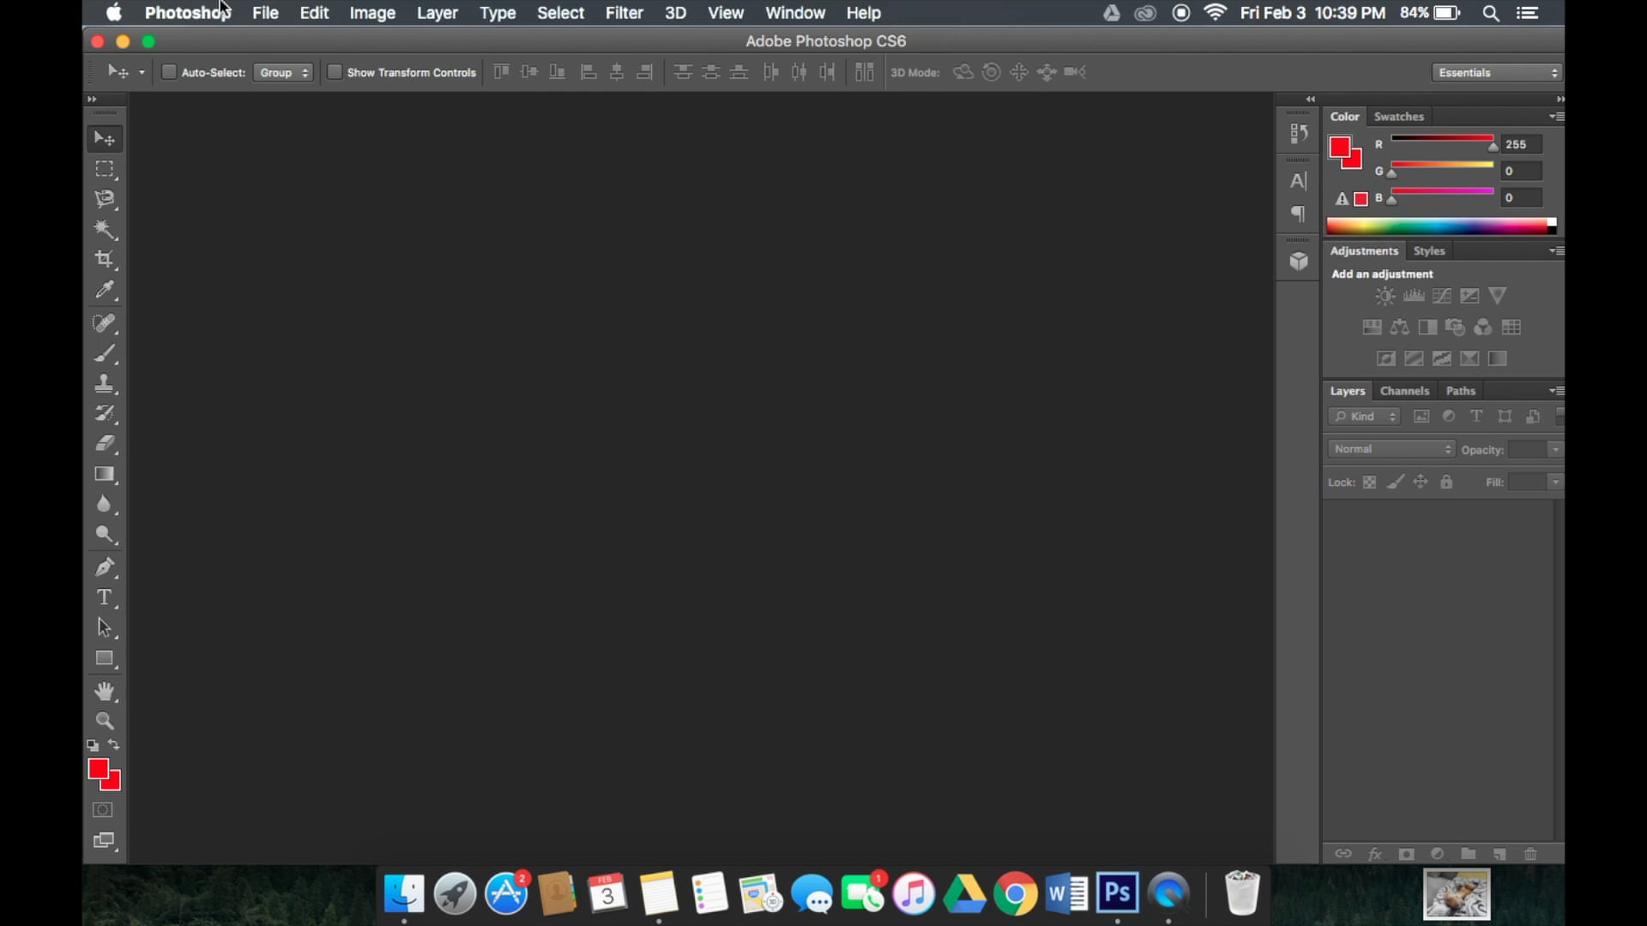
click(265, 12)
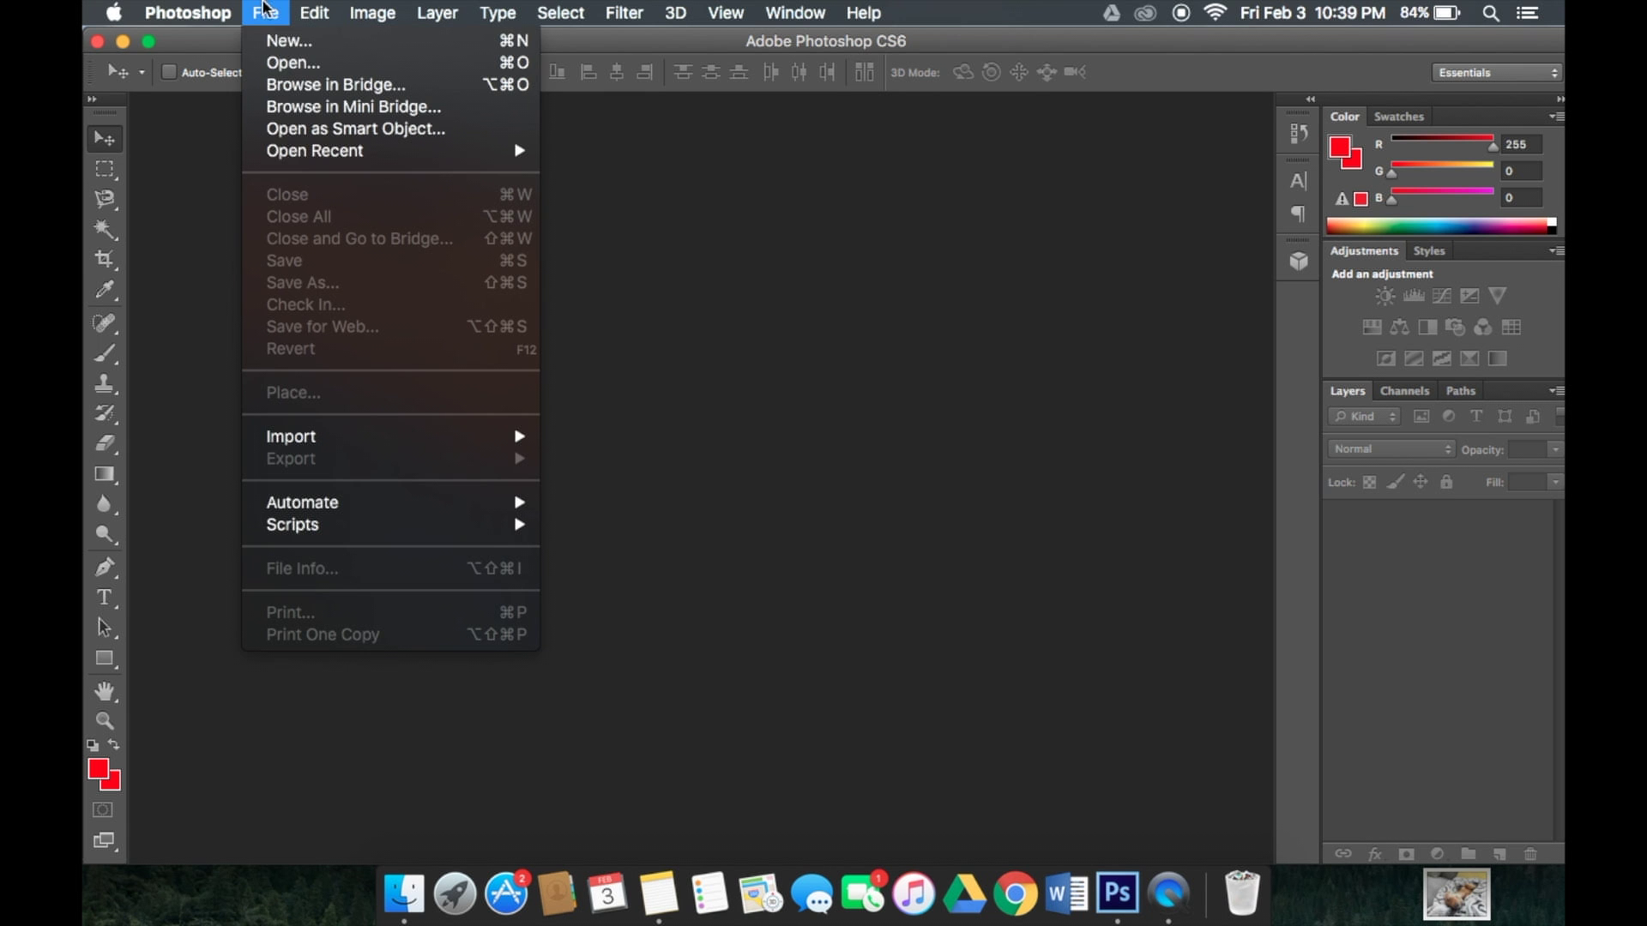
click(287, 41)
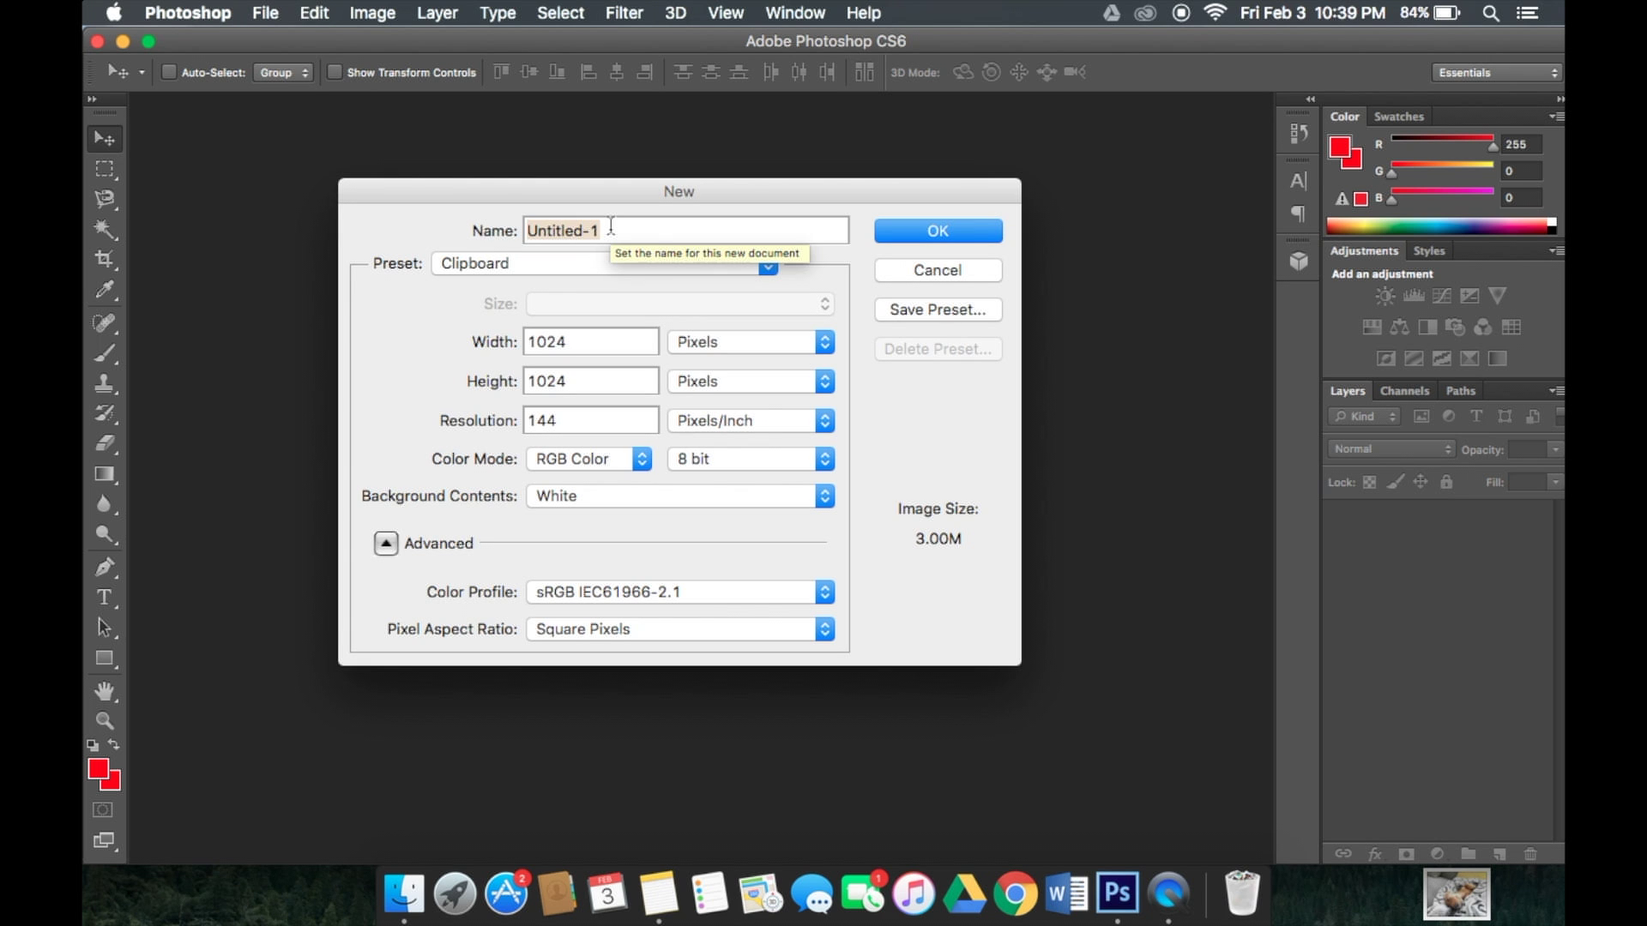
key(BackSpace)
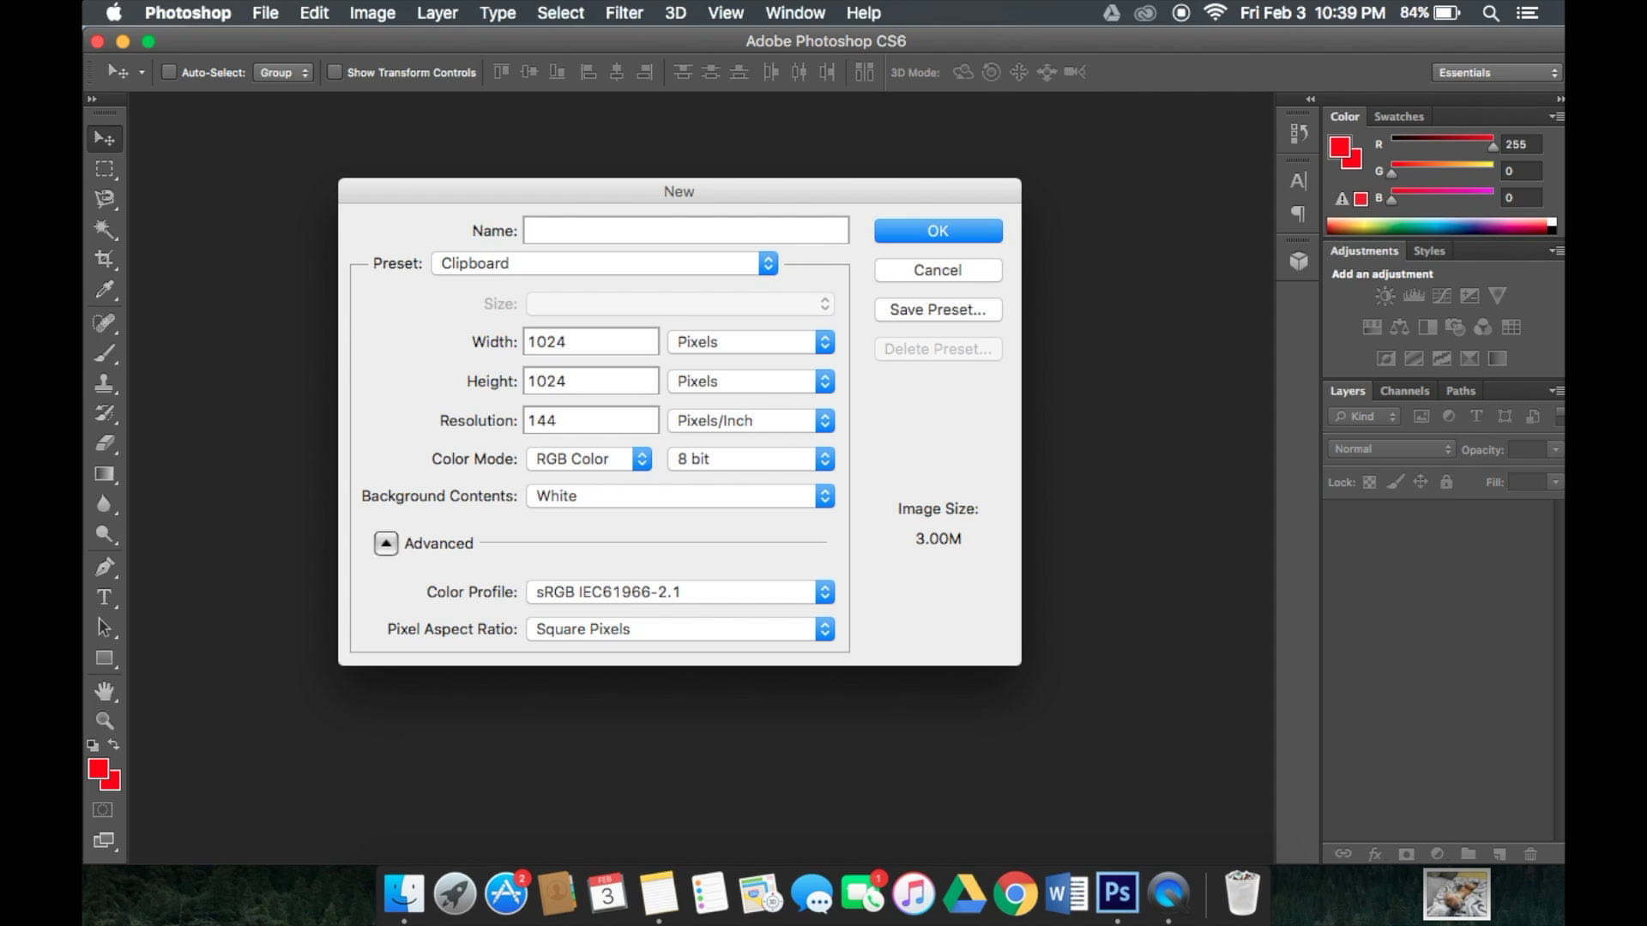
text(Example)
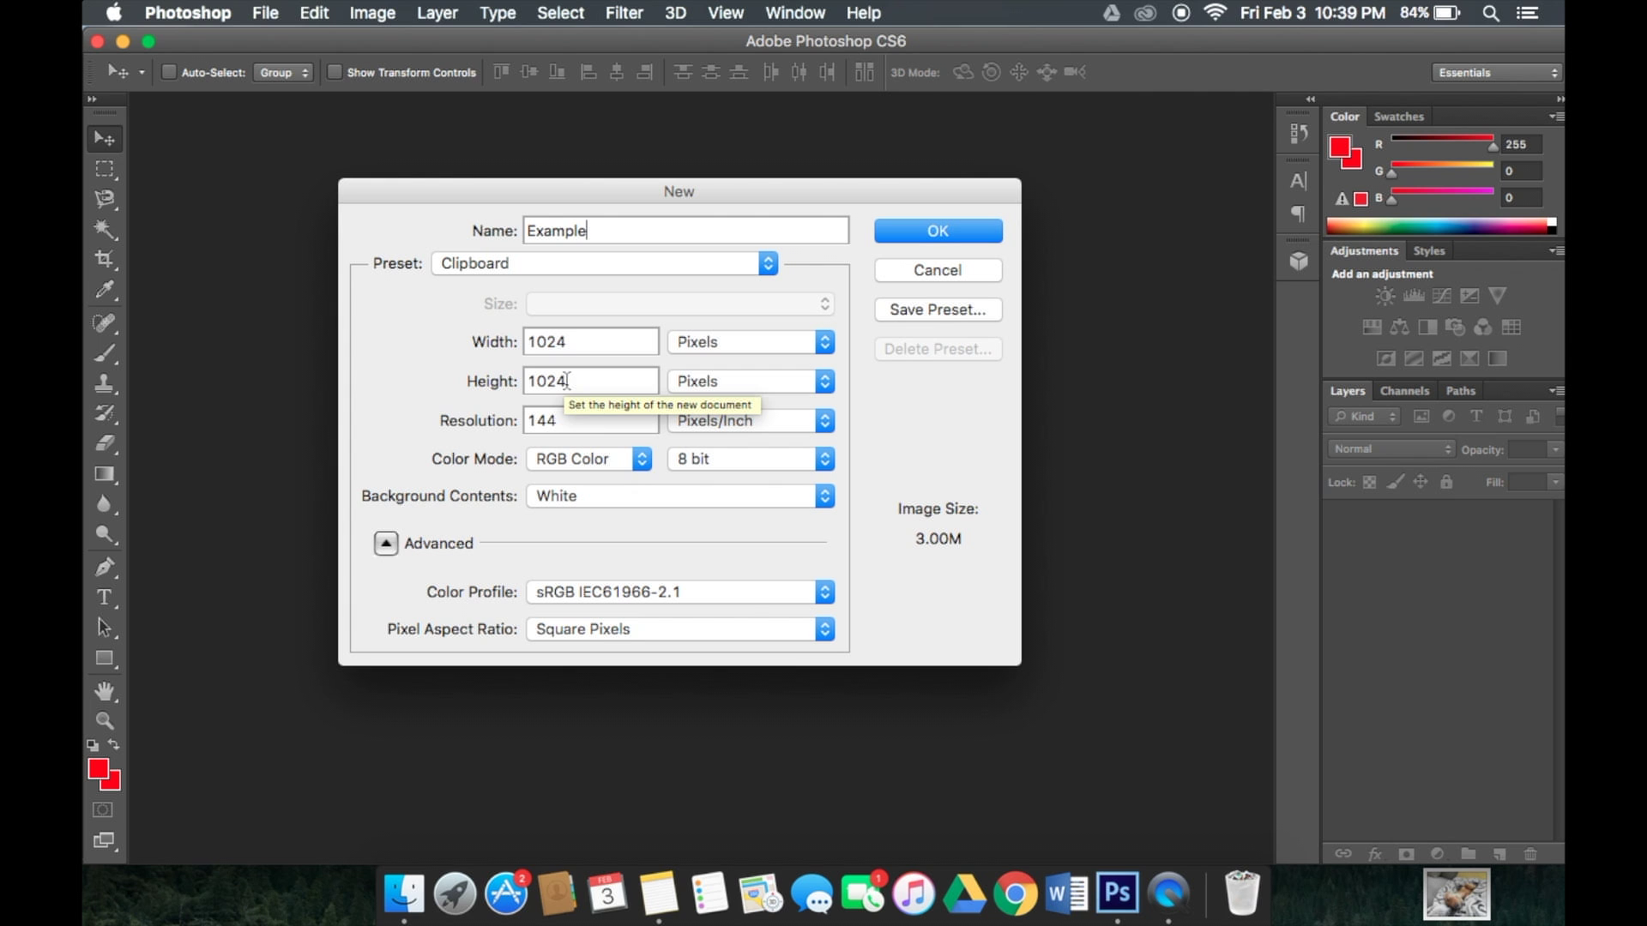
Change the new document's units to inches and set its width to 6 and height to 4.
click(741, 339)
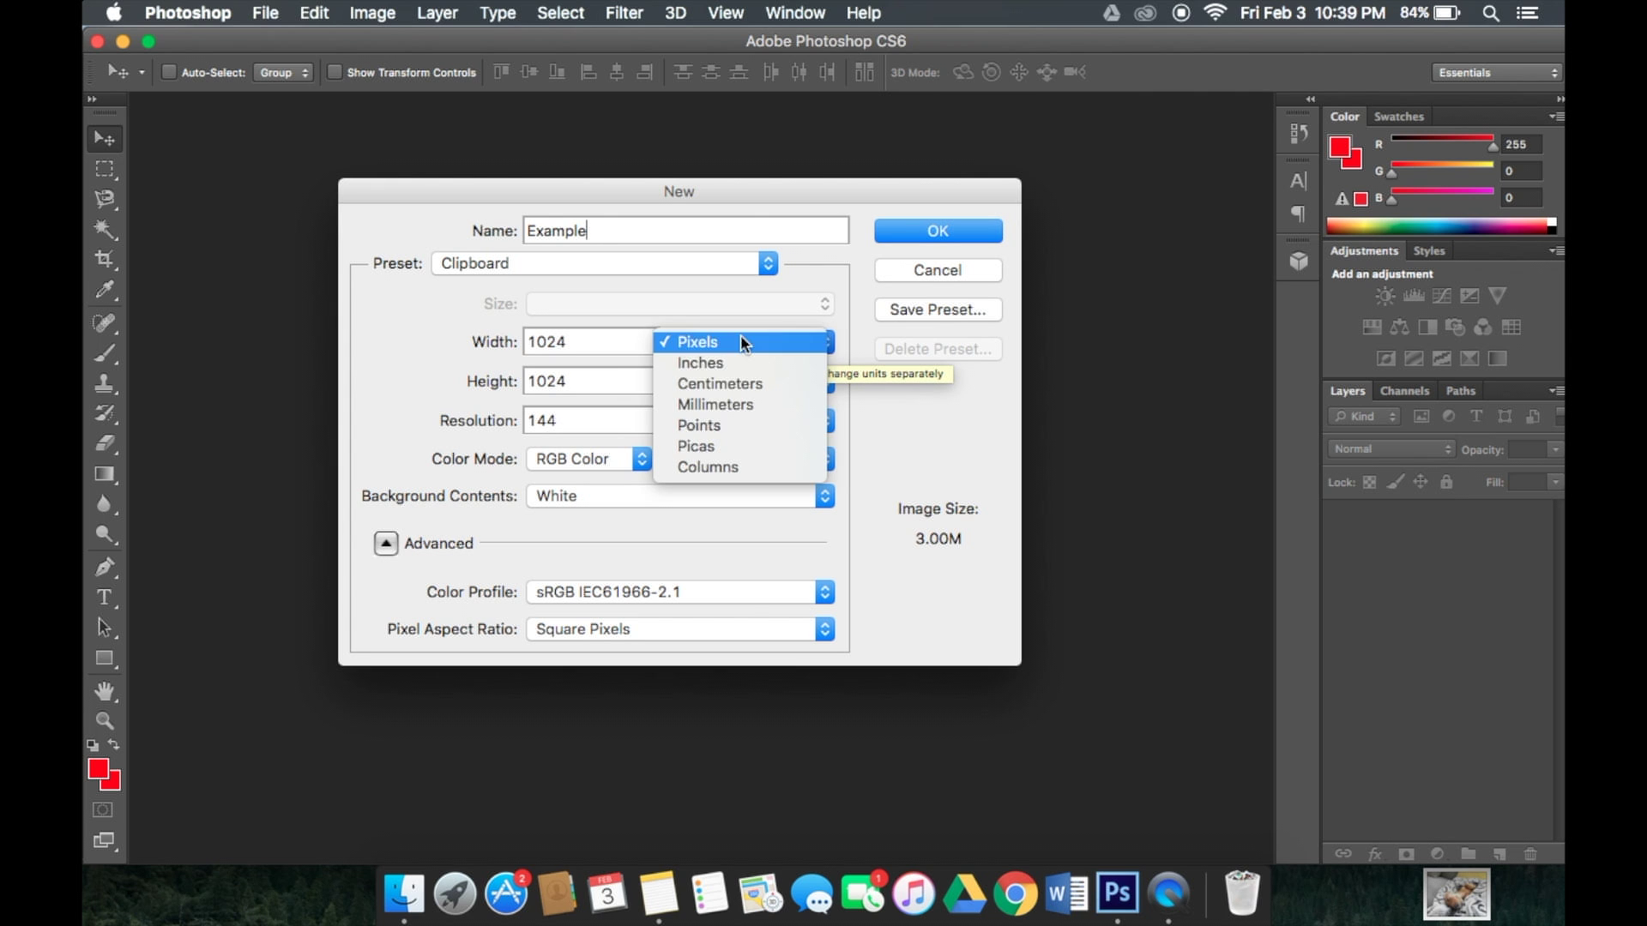
click(603, 341)
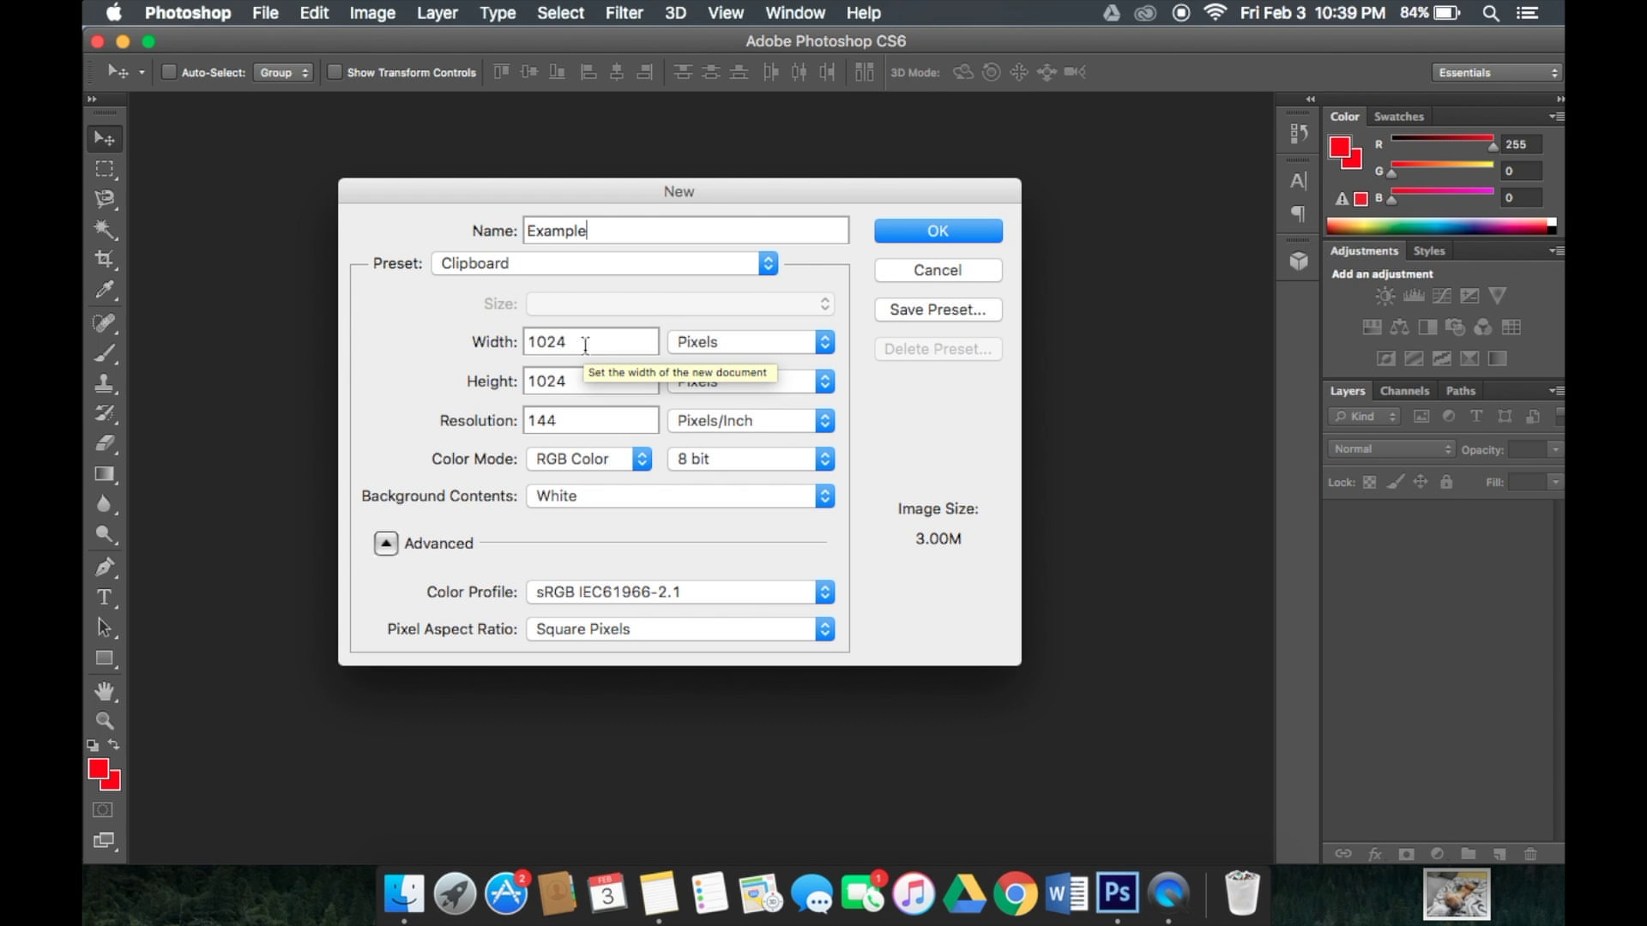
click(749, 336)
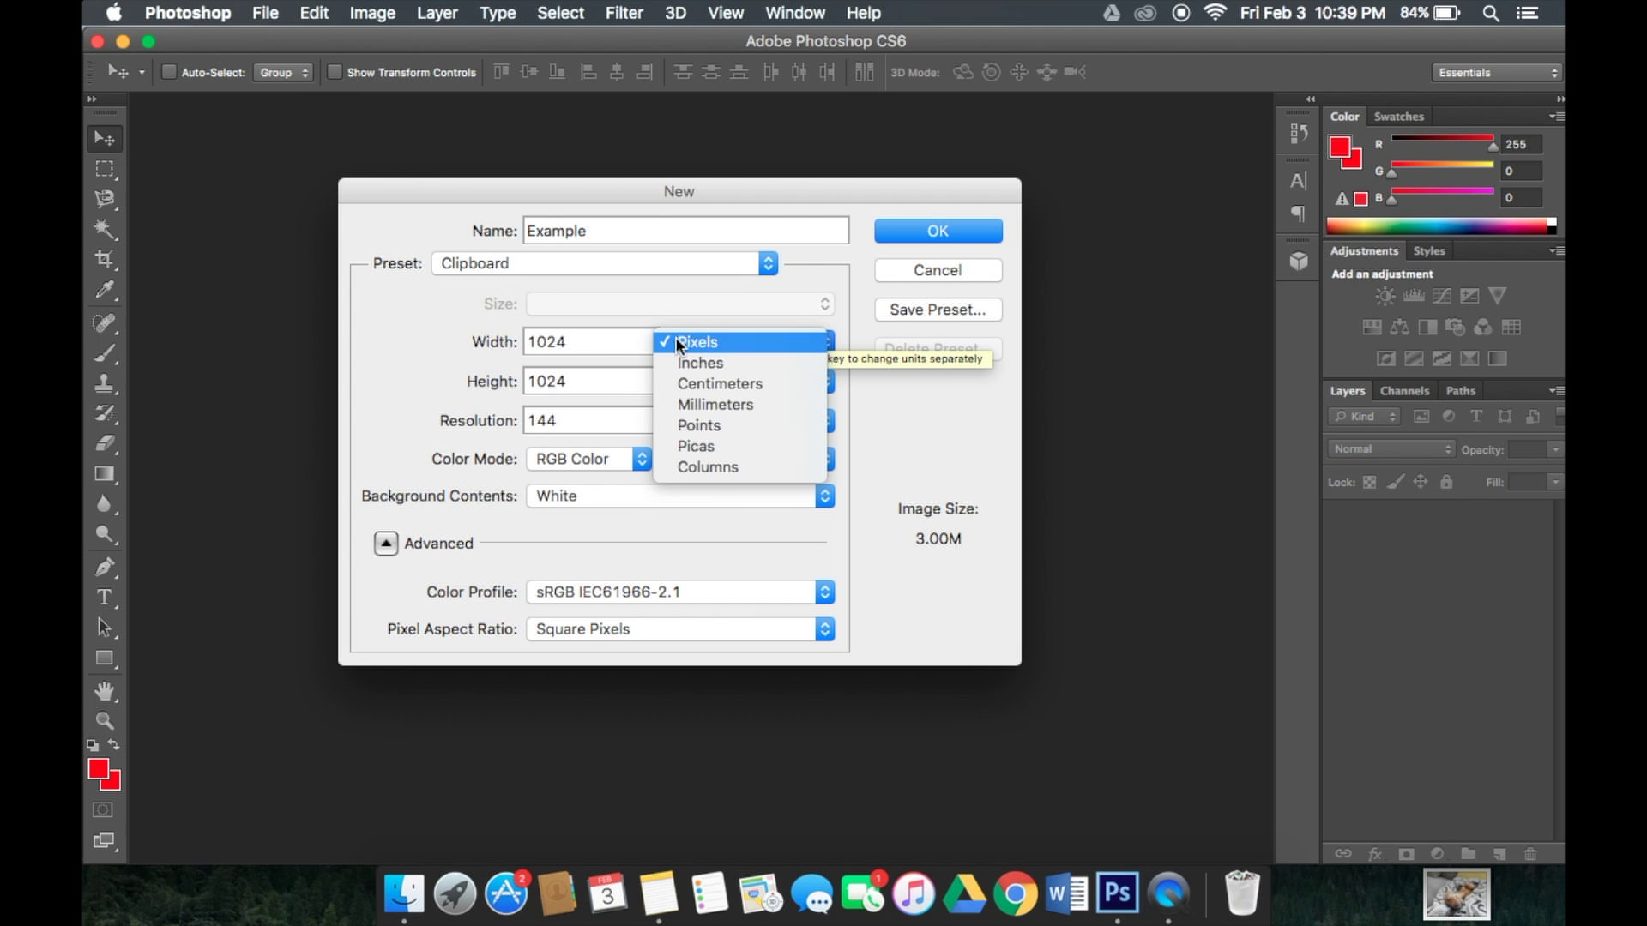
click(578, 332)
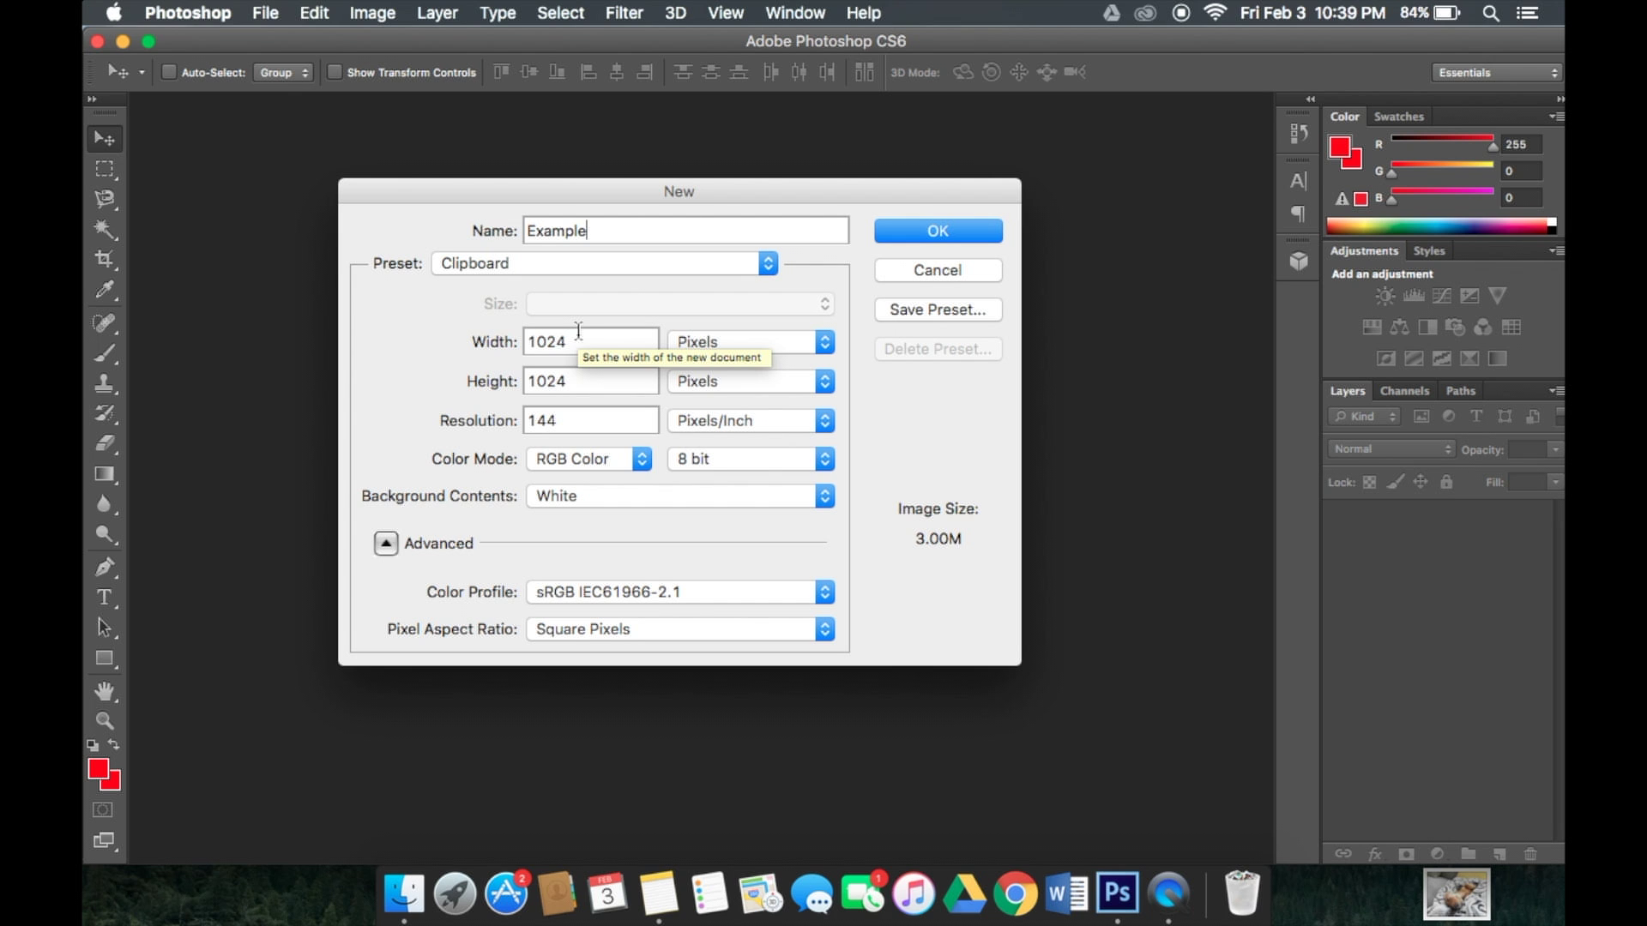
click(727, 333)
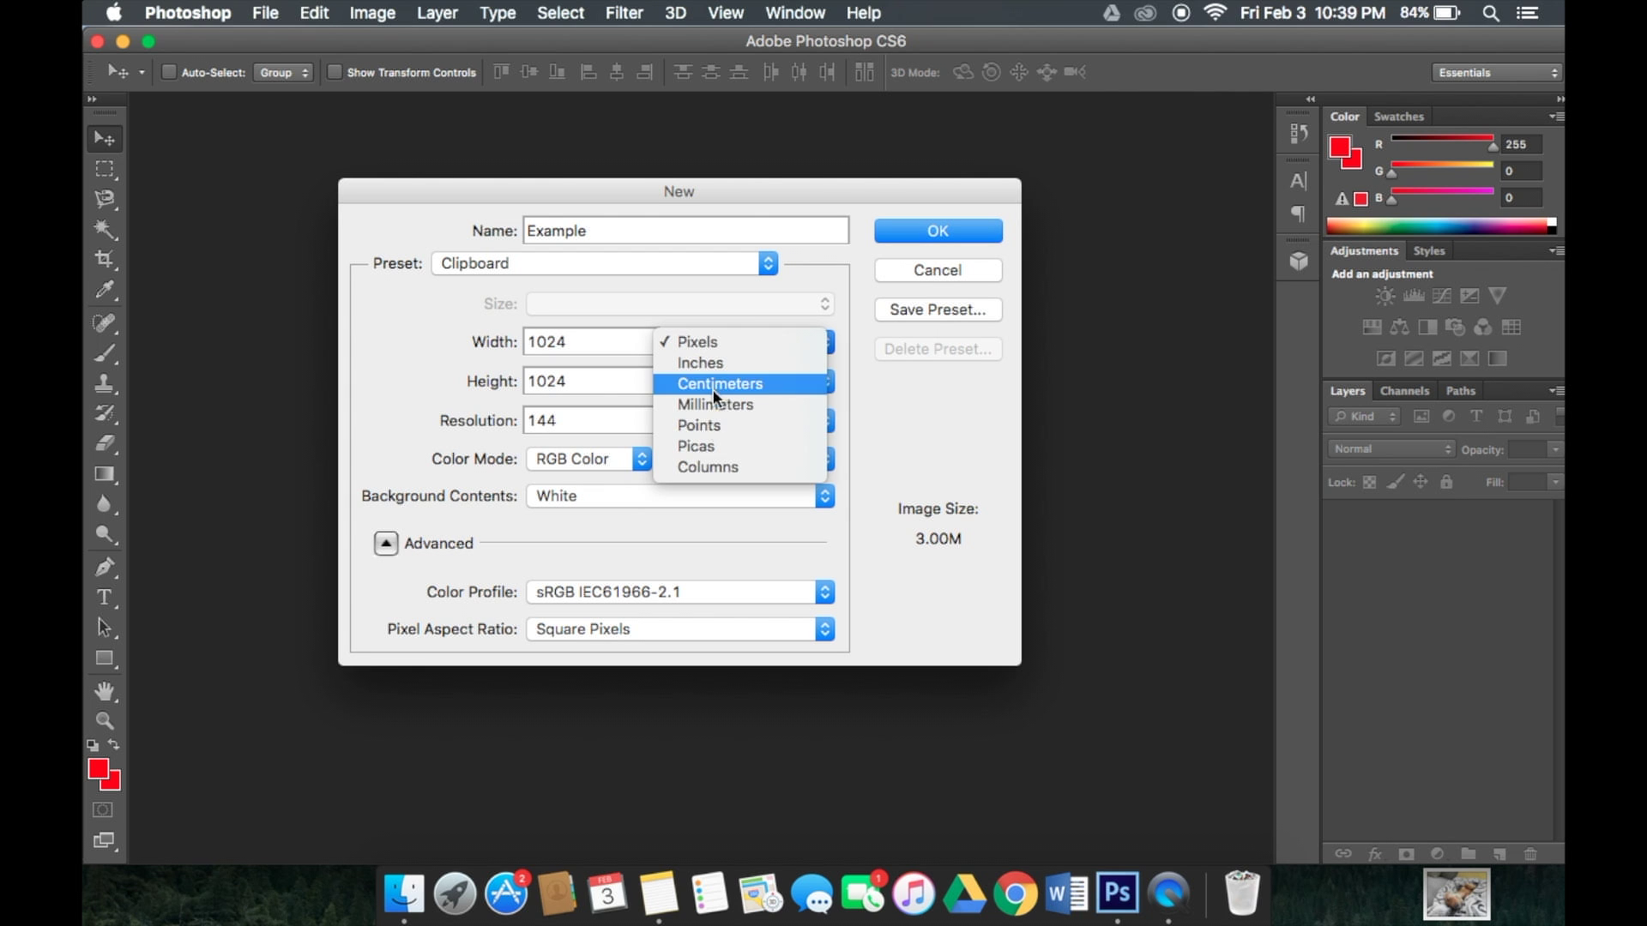
click(682, 363)
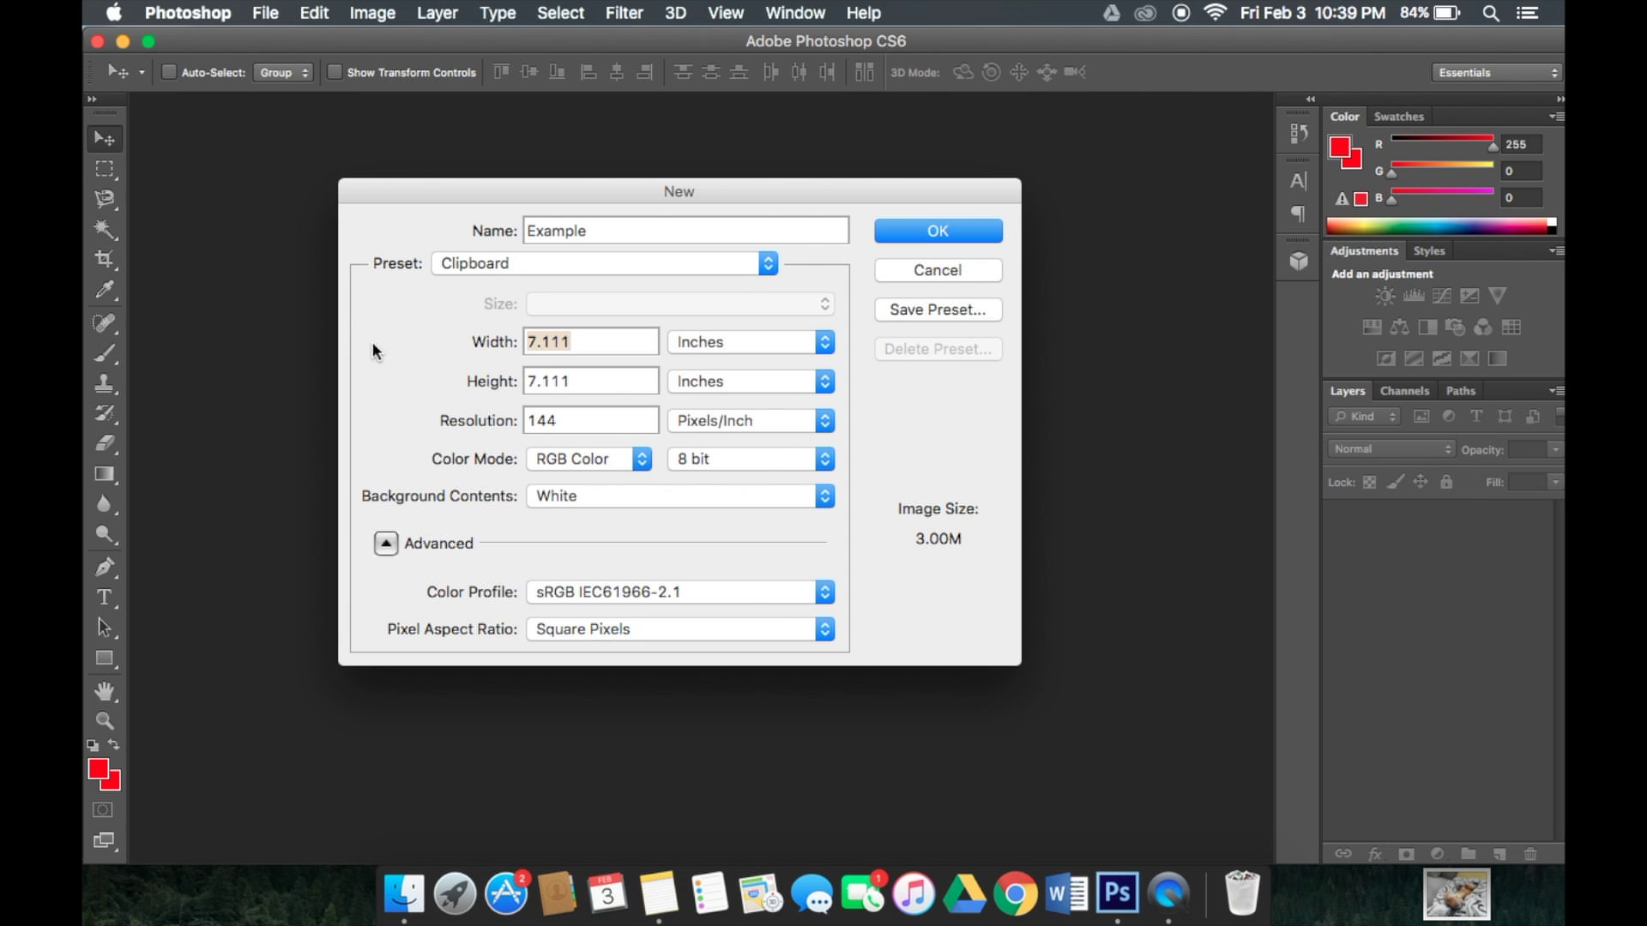
text(6)
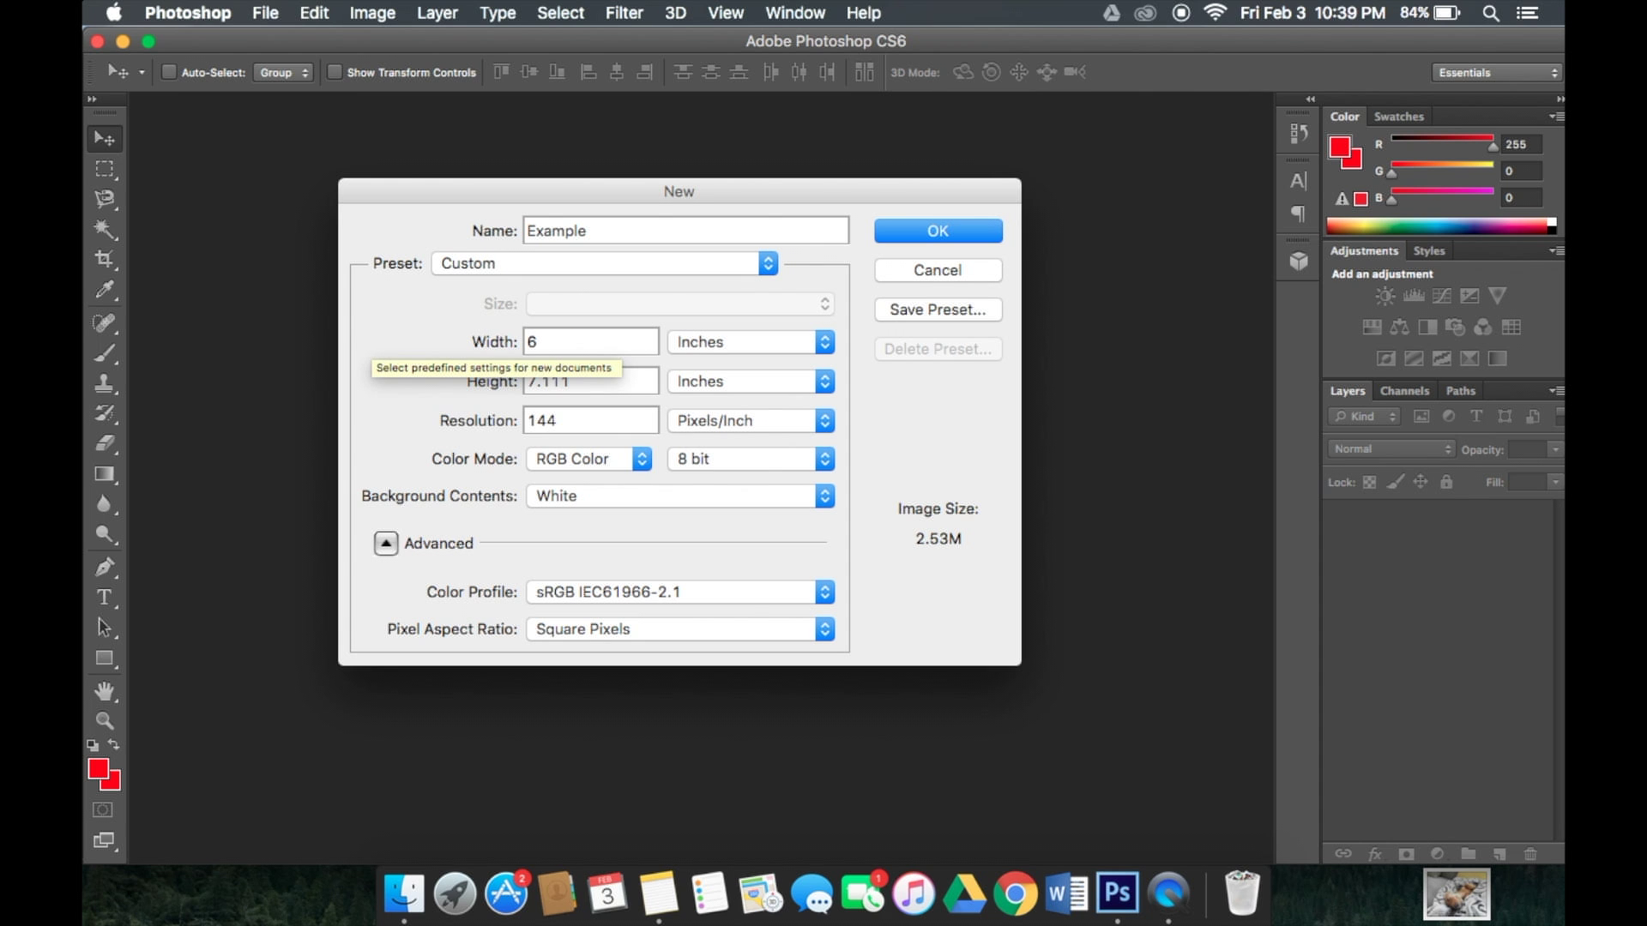
key(Tab)
text(4)
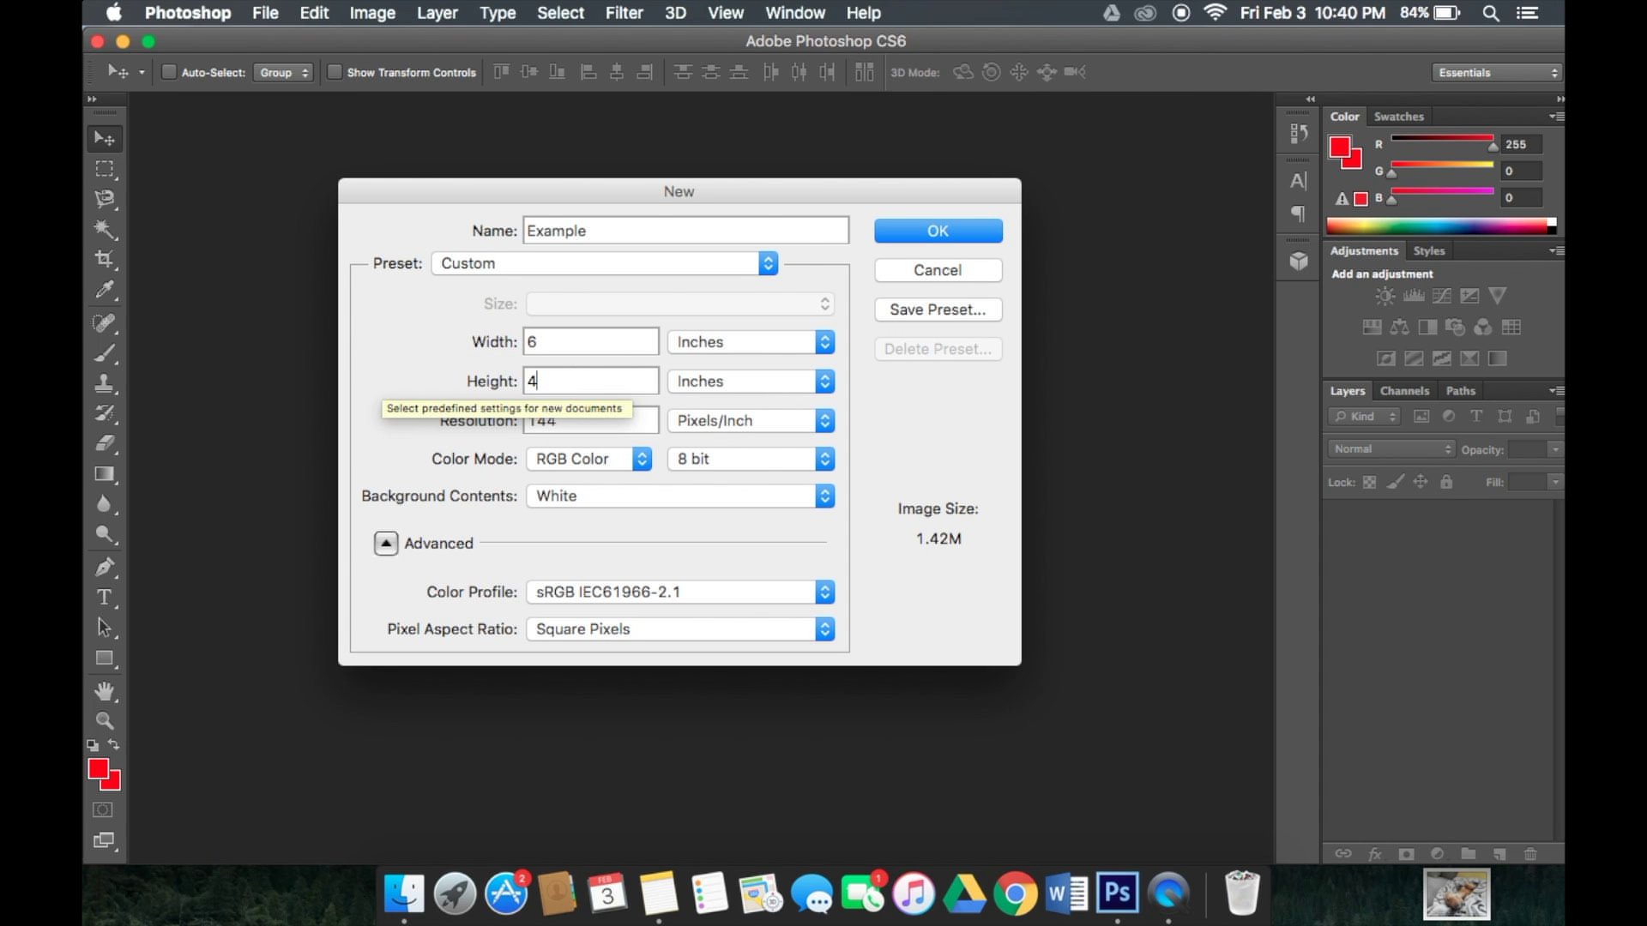
Set the resolution to 300 pixels/inch and create the document.
key(Tab)
key(BackSpace)
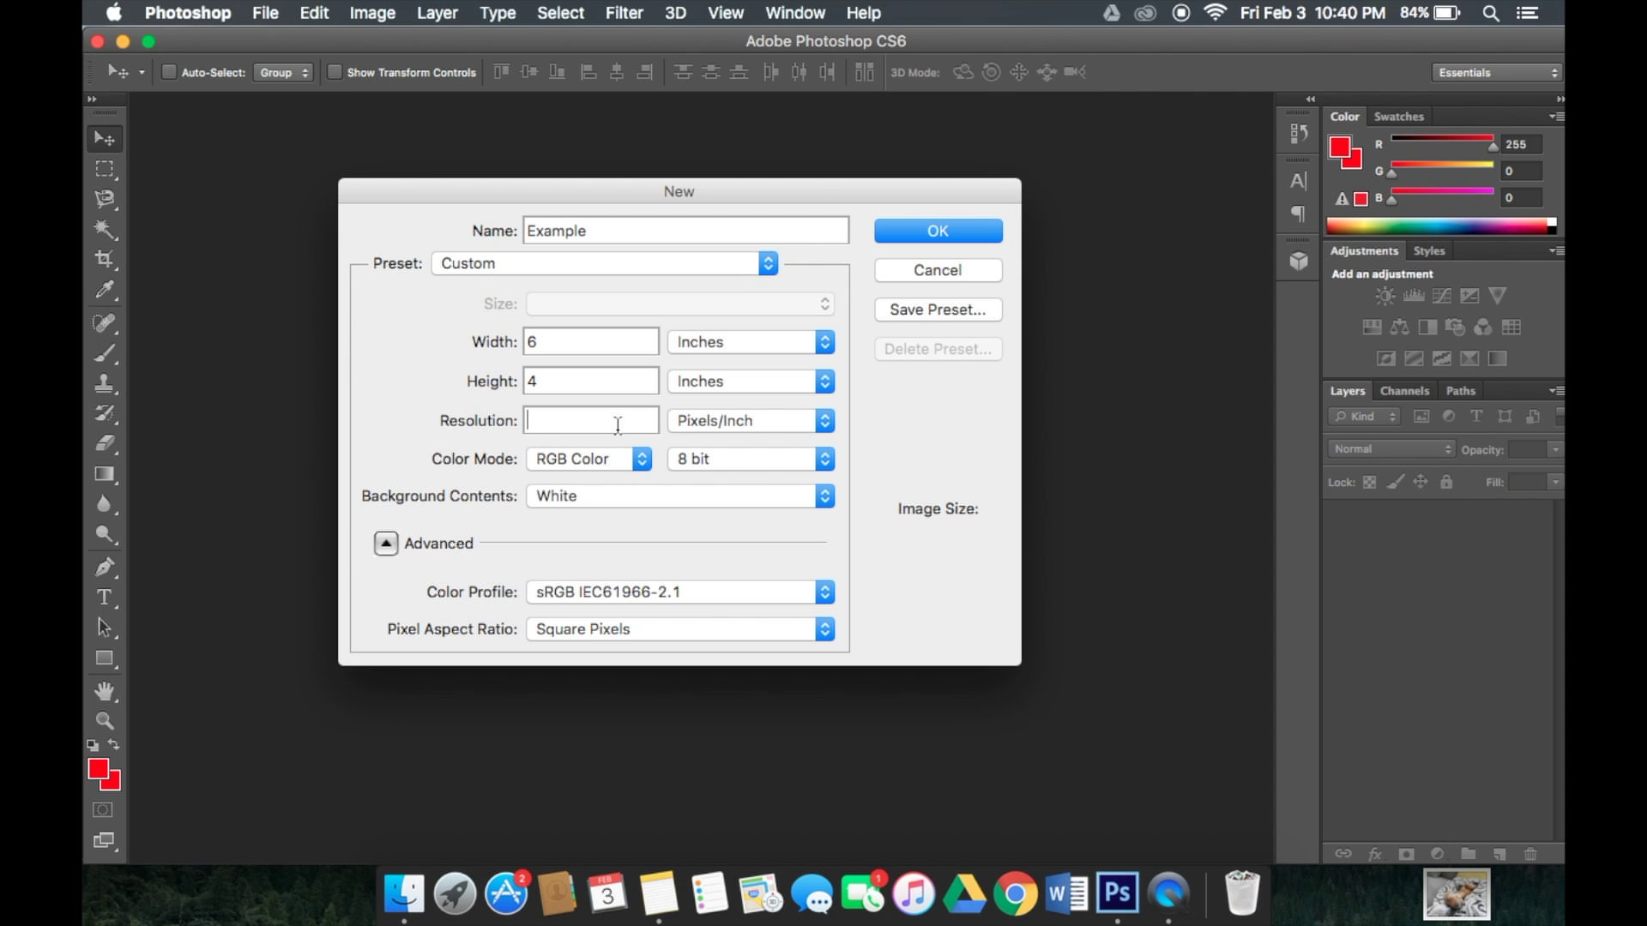
text(300)
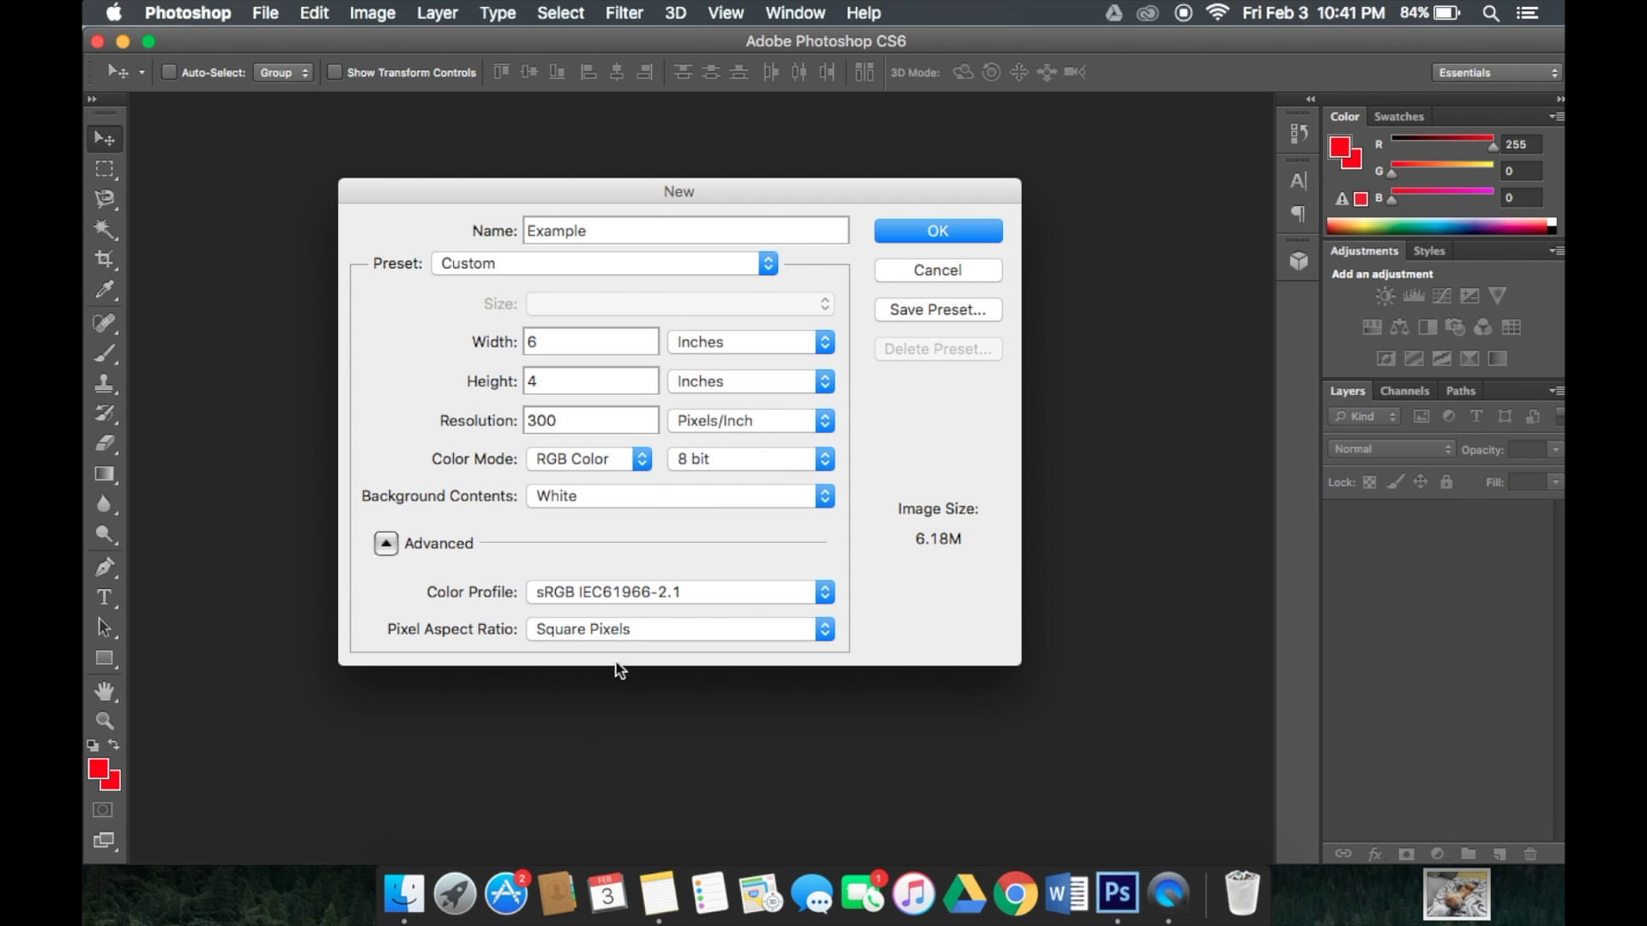
click(963, 230)
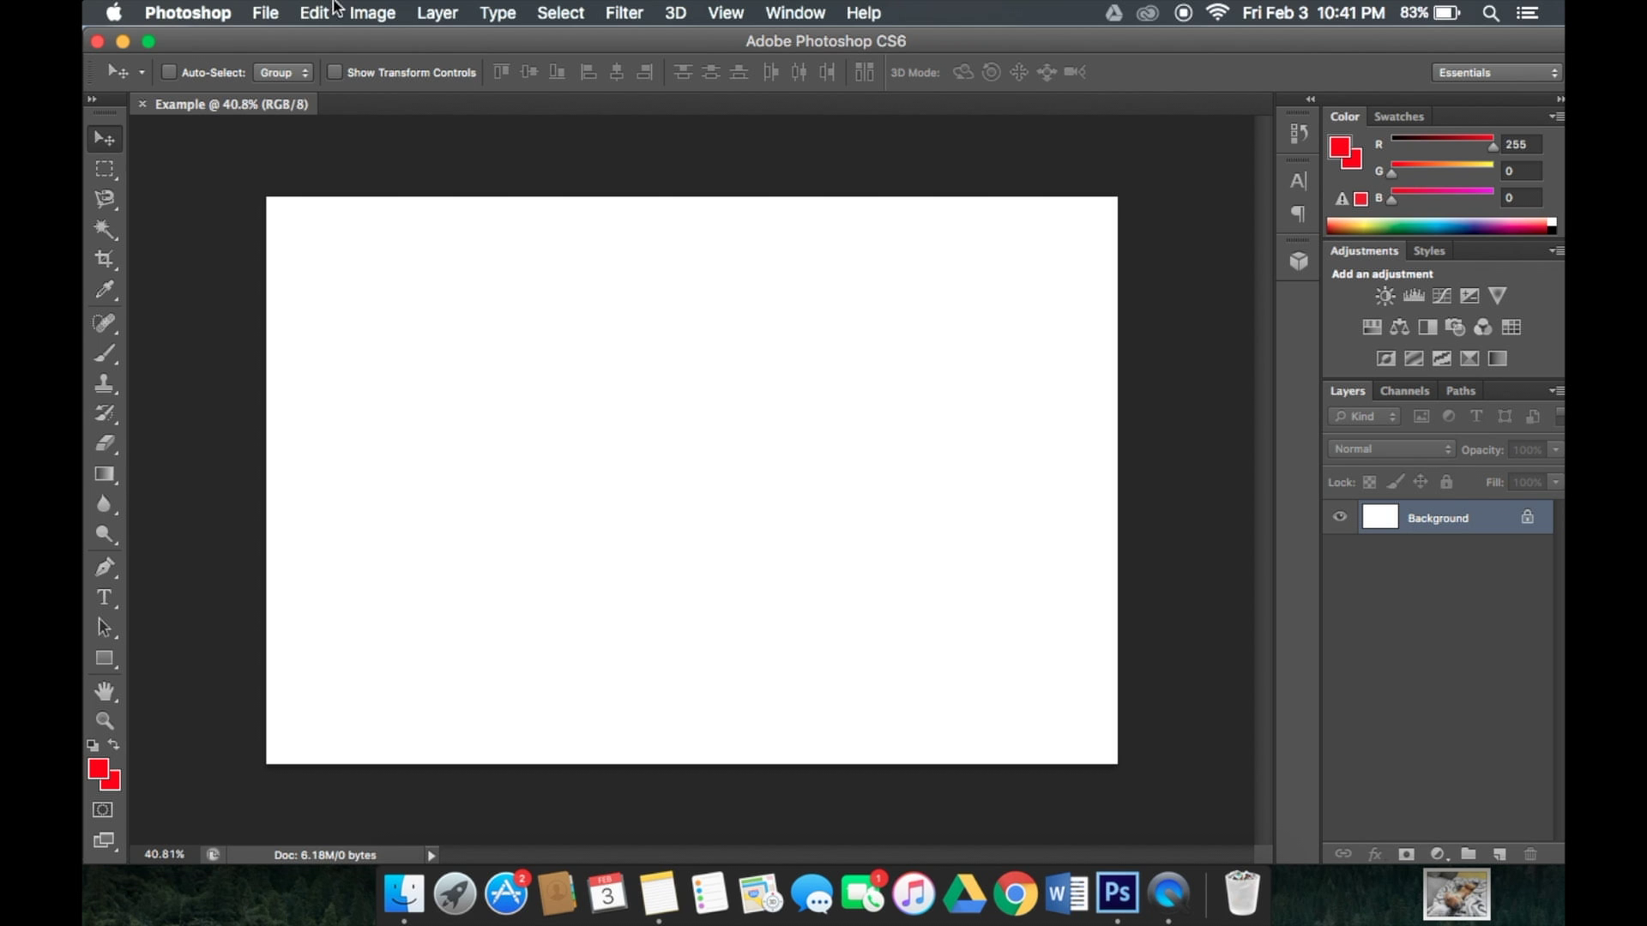
Place the dog photo DSCF0229 from the desktop onto the canvas and shift it slightly up and to the right.
click(1449, 901)
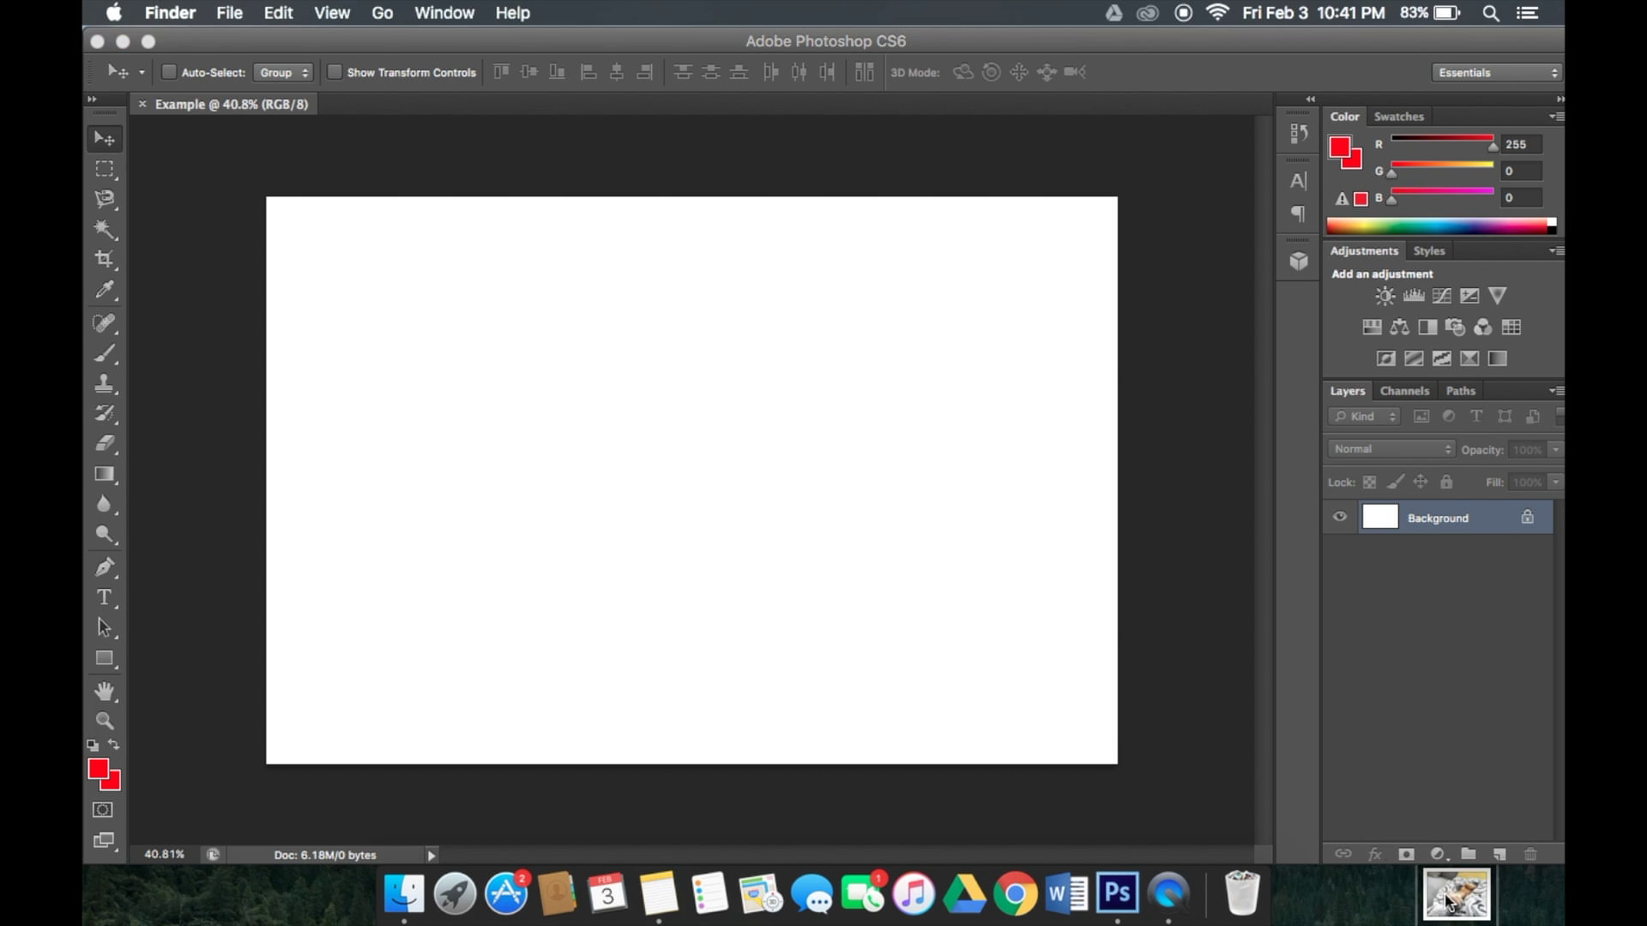
drag(1458, 911, 696, 454)
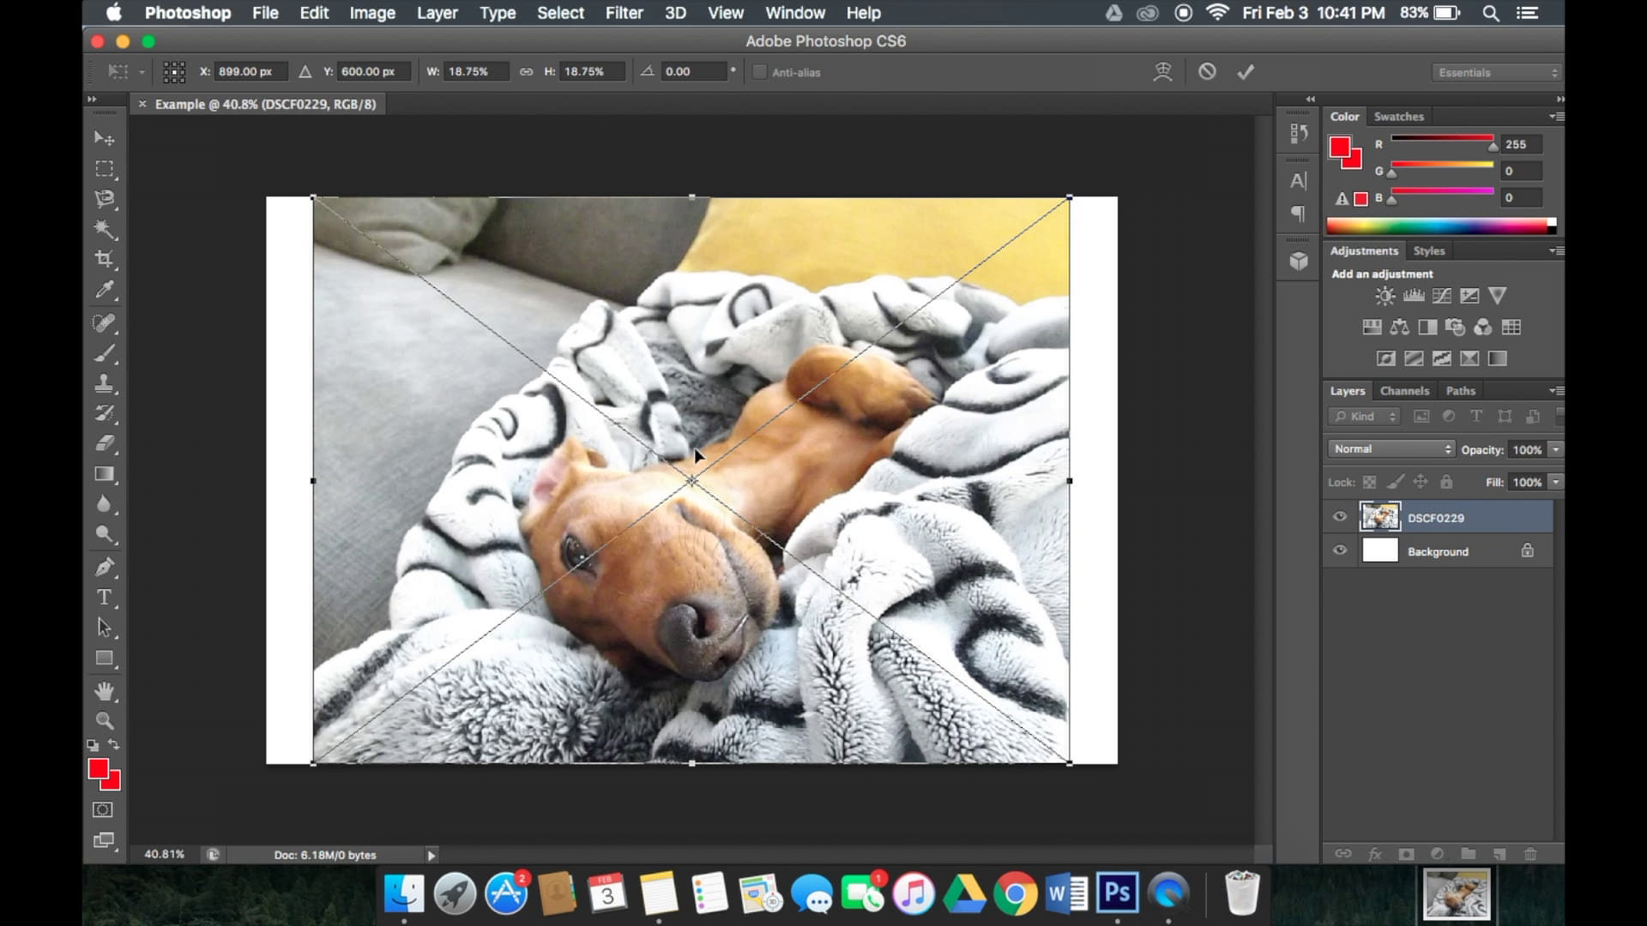
mouse_move(843, 436)
mouse_down()
mouse_move(974, 413)
mouse_move(739, 410)
mouse_move(797, 459)
mouse_move(849, 427)
mouse_up()
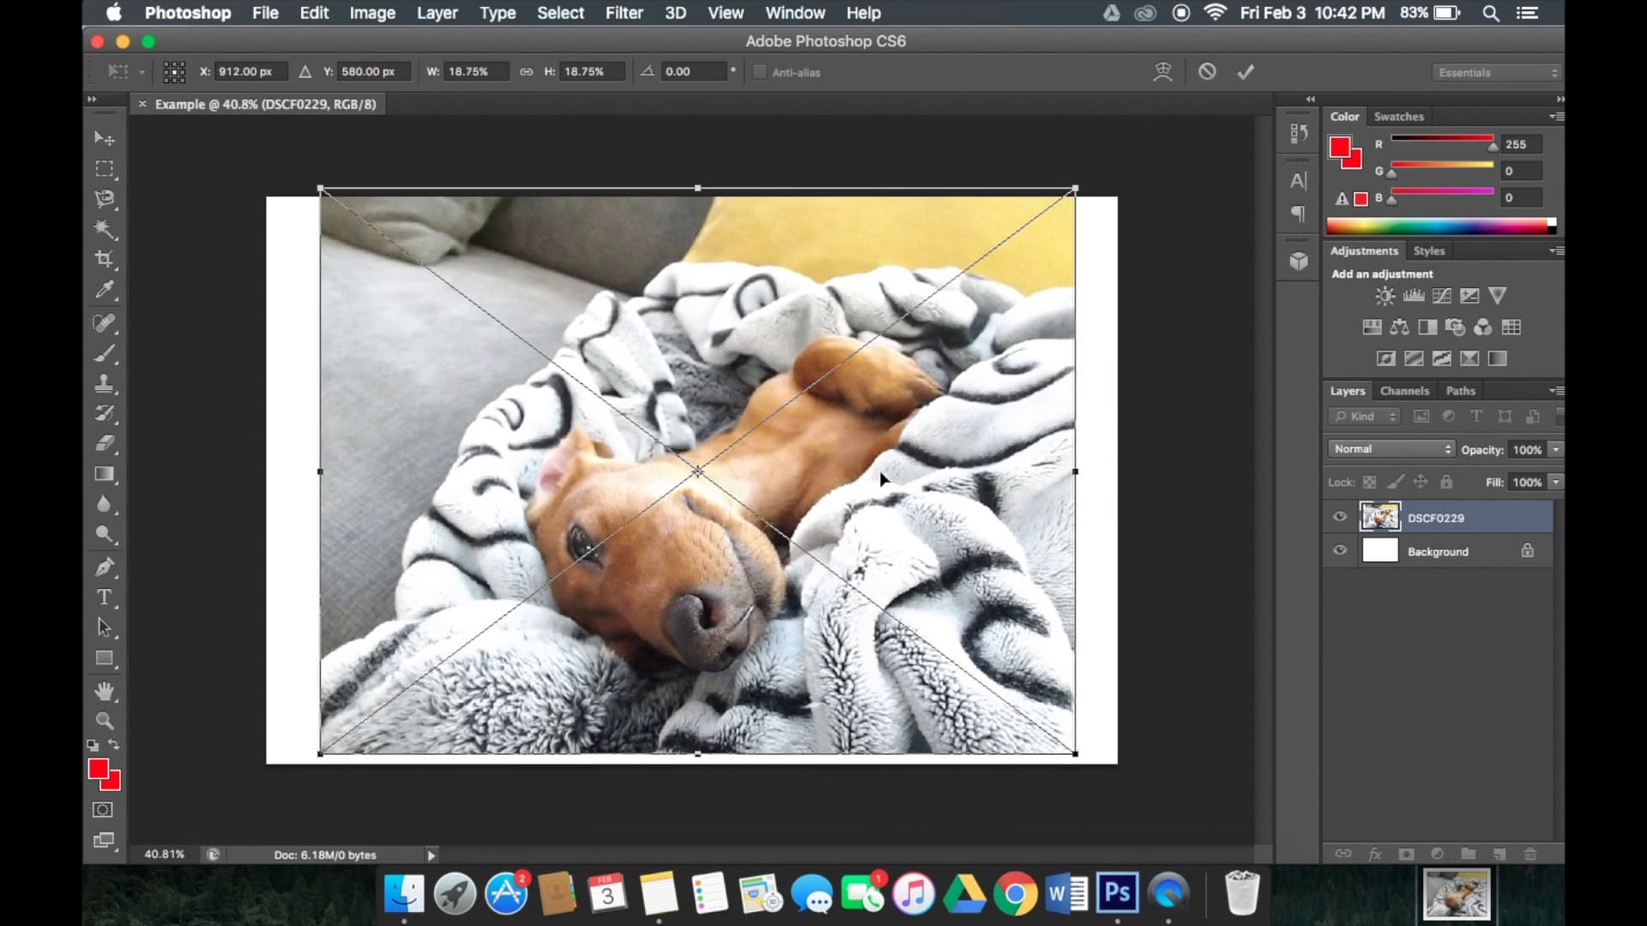
Scale the placed dog photo to about 15.94%, rotate it about 90° clockwise, and commit the placement.
drag(1072, 752, 962, 668)
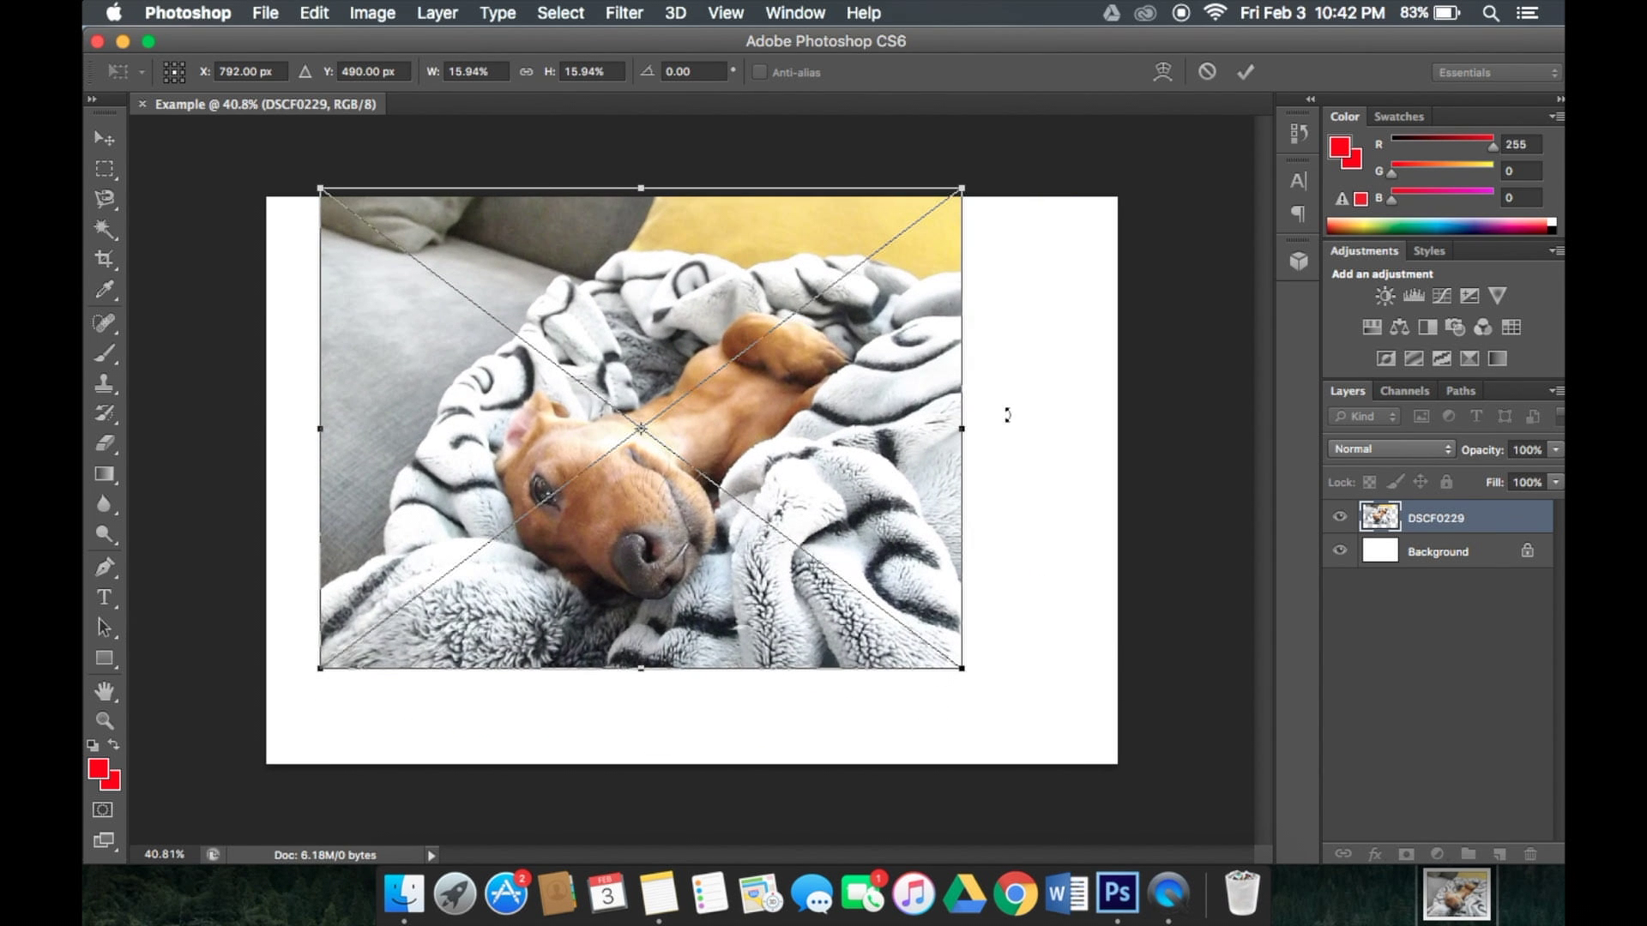
drag(985, 423, 648, 795)
key(Return)
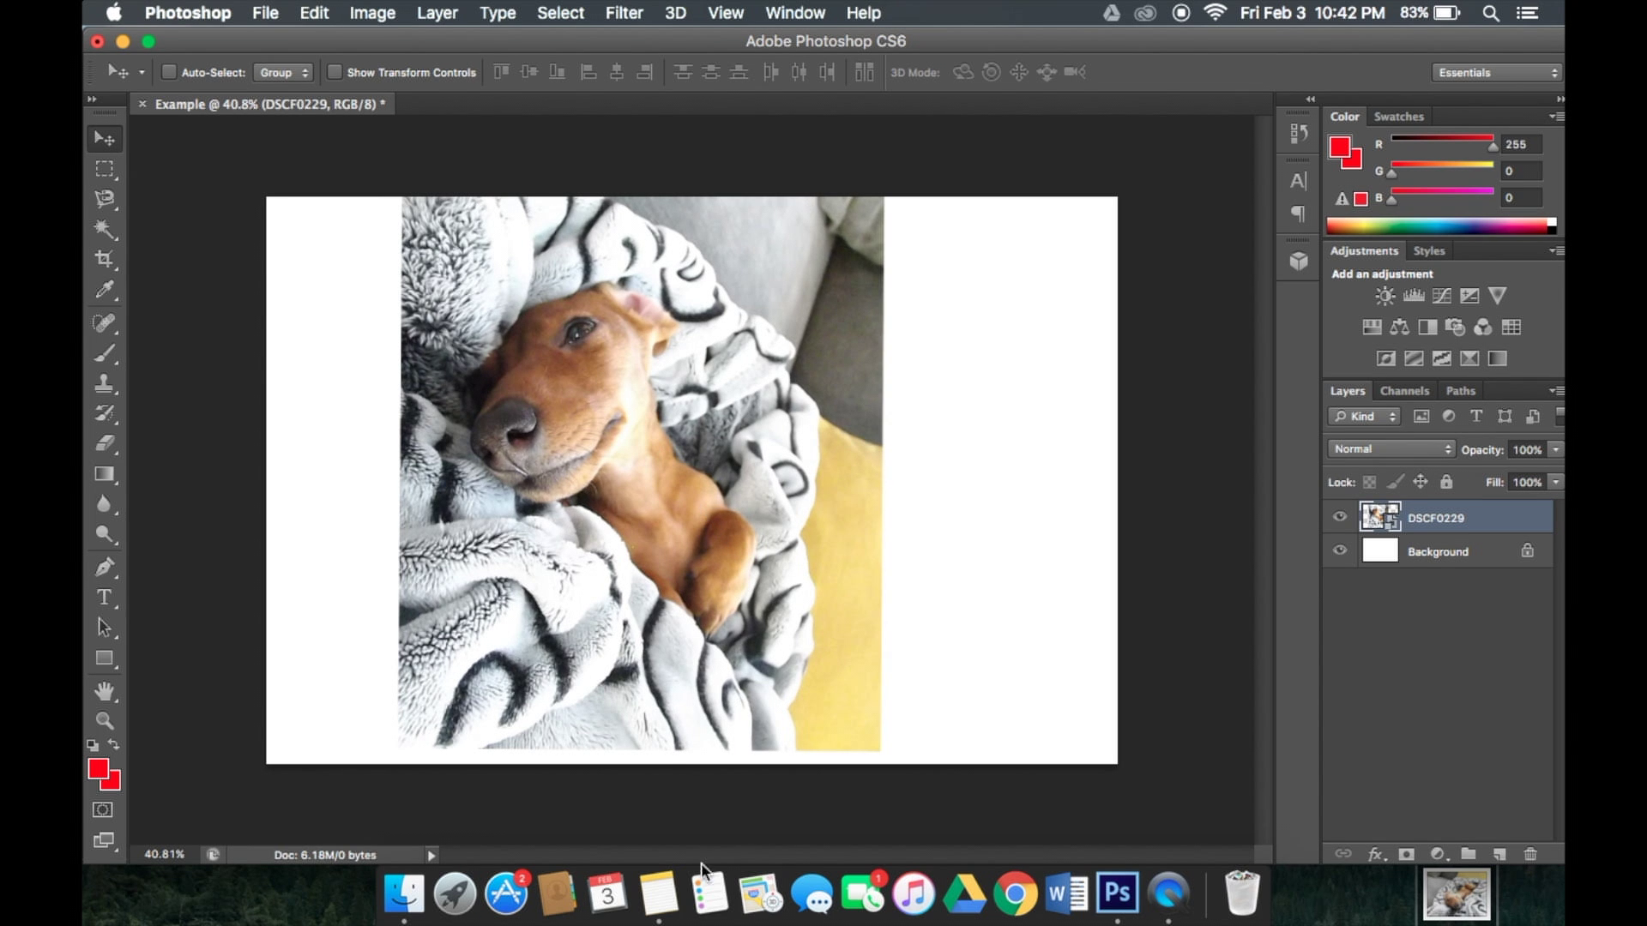
Reposition the dog photo near the canvas centre and Free Transform it to about 13.59% width and 15.81% height.
drag(691, 354, 579, 354)
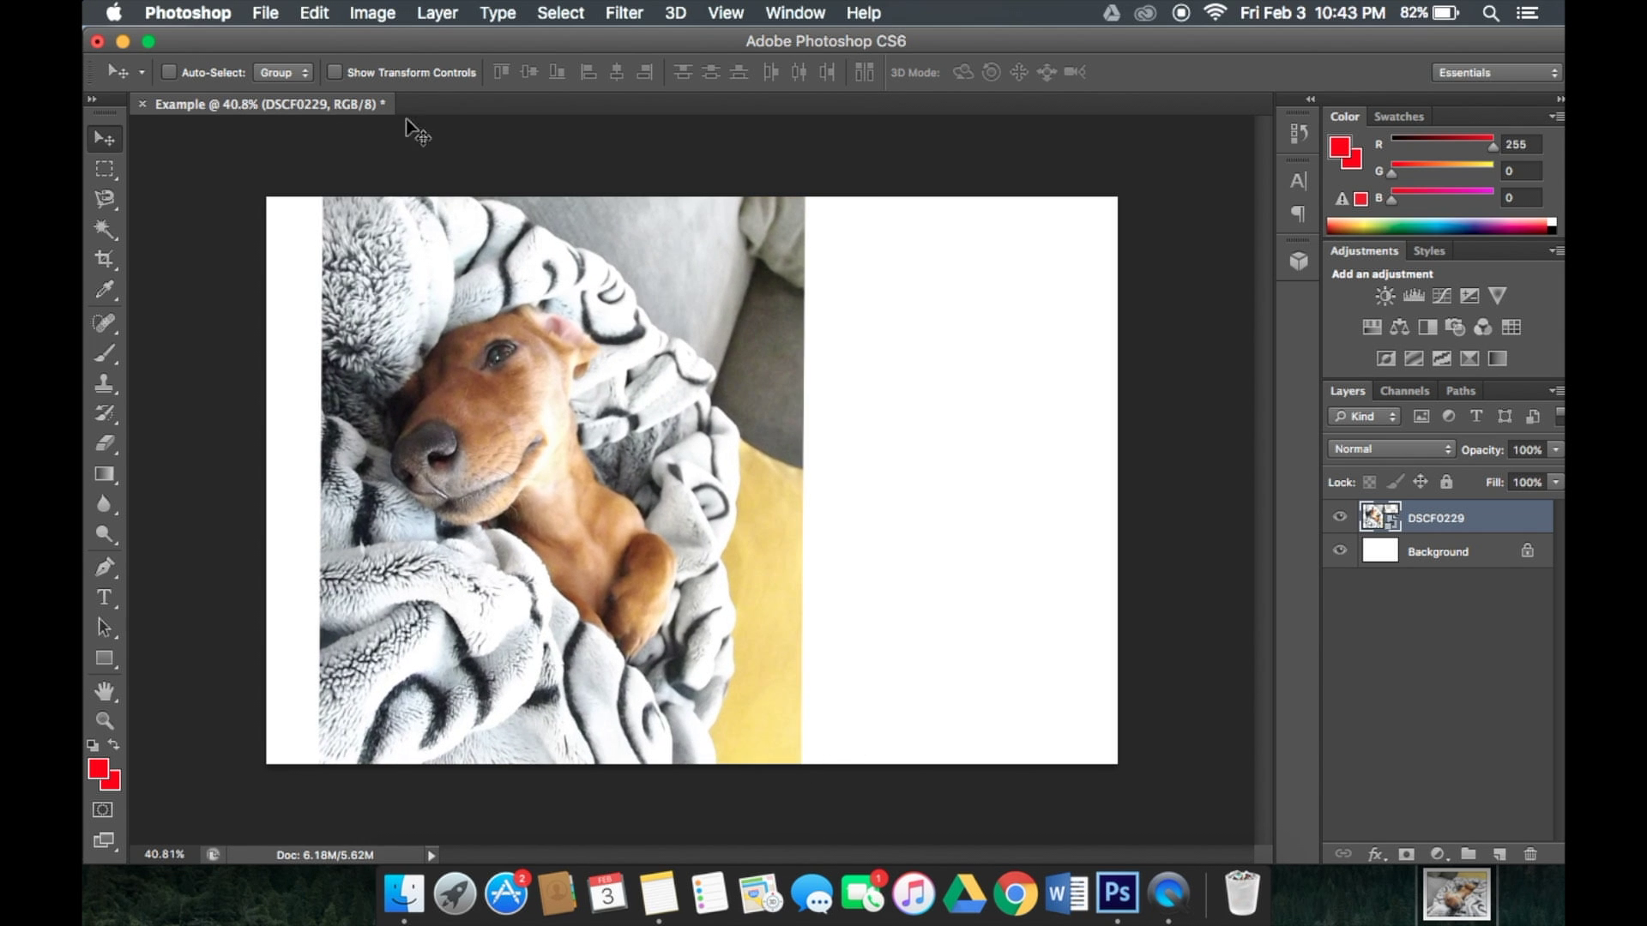
click(401, 10)
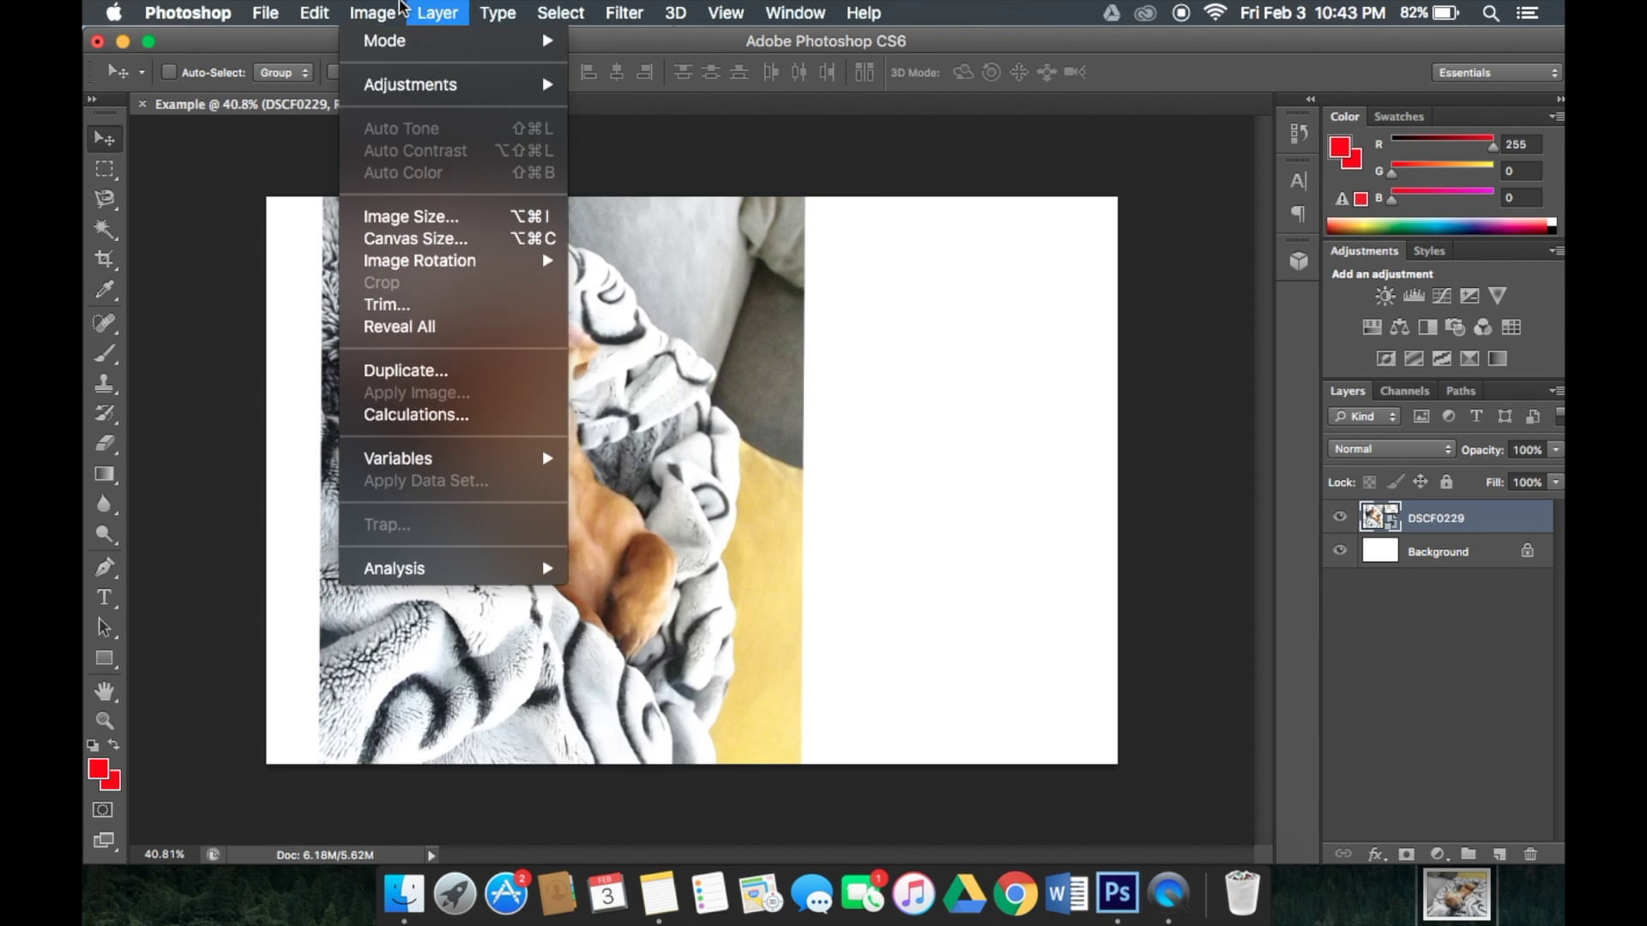
mouse_move(420, 9)
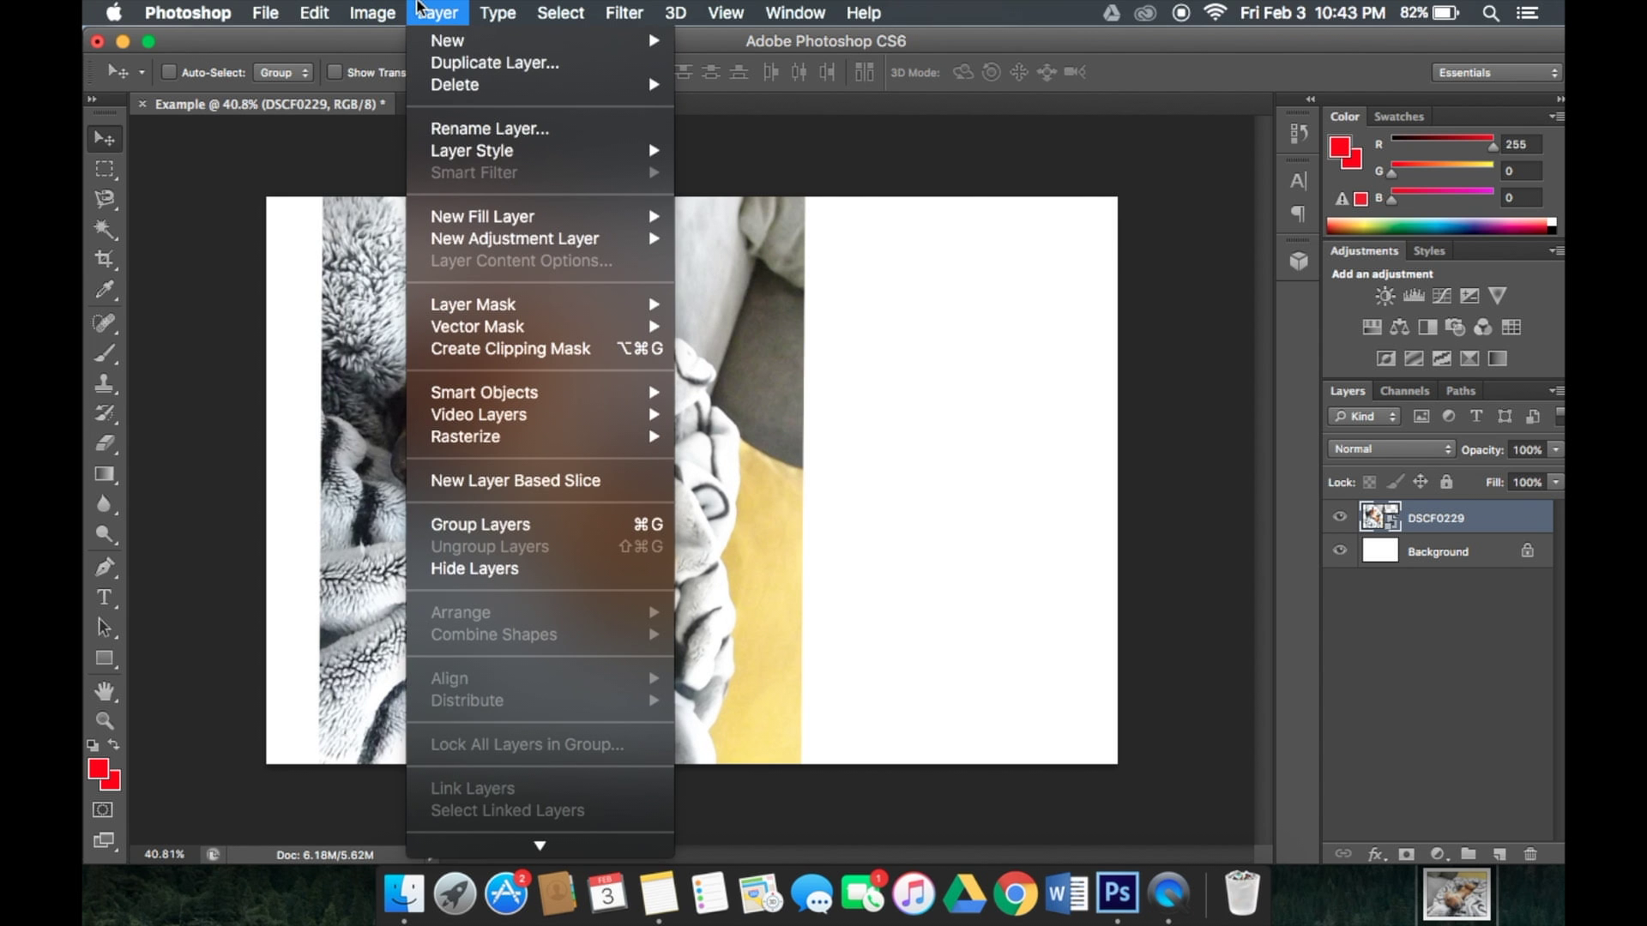
mouse_move(324, 7)
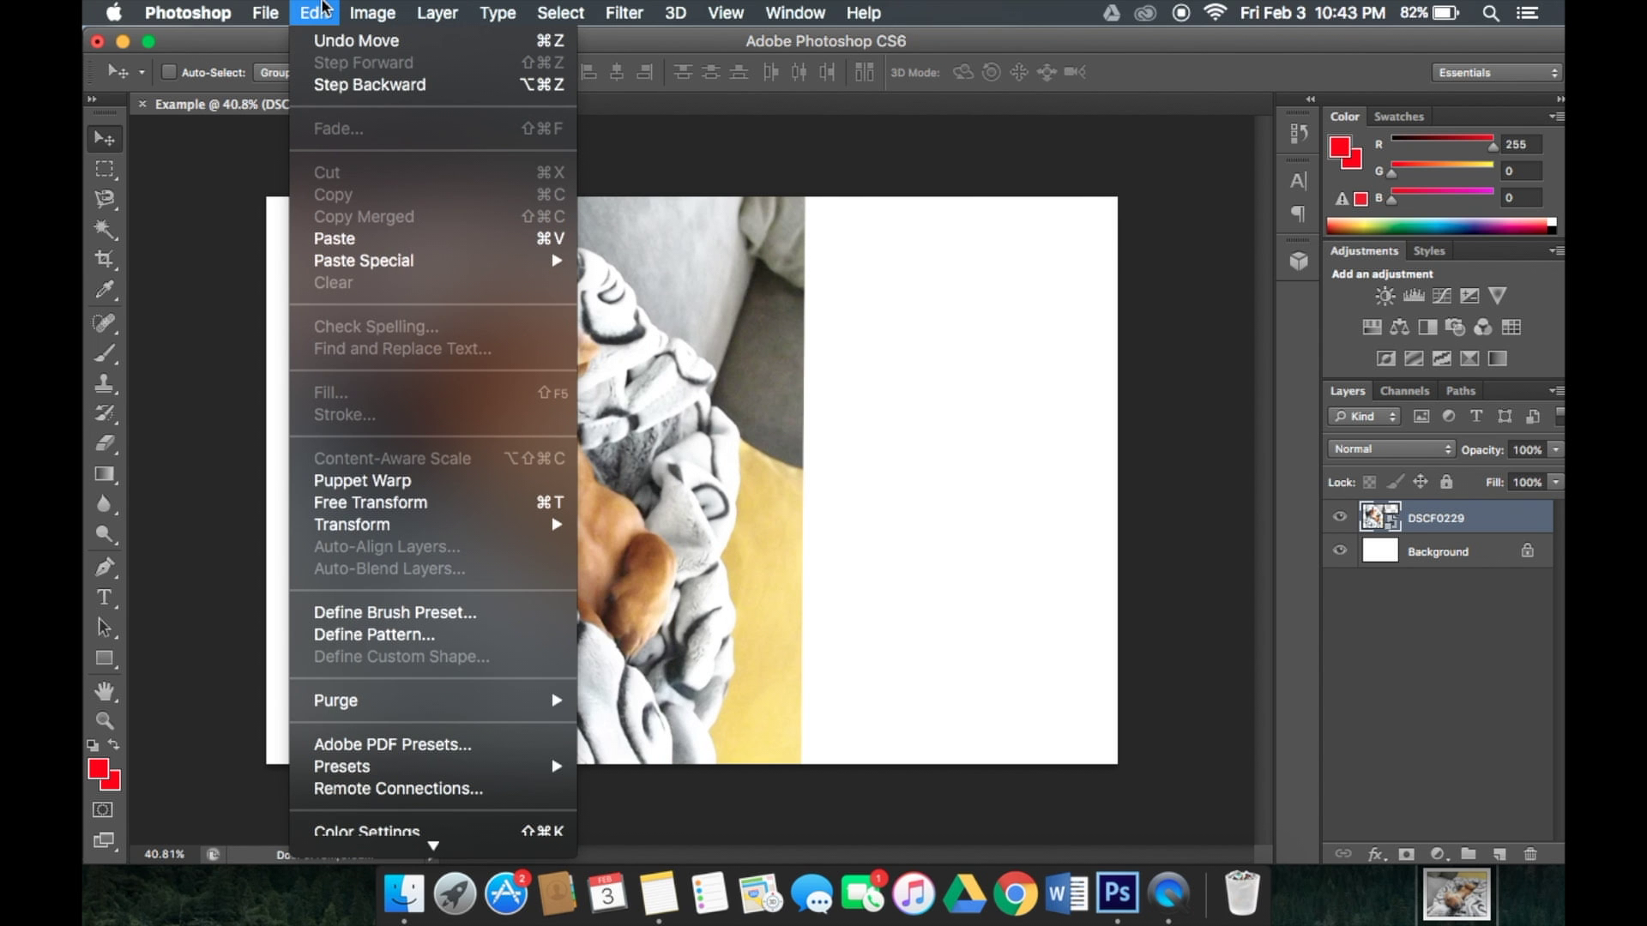
click(393, 502)
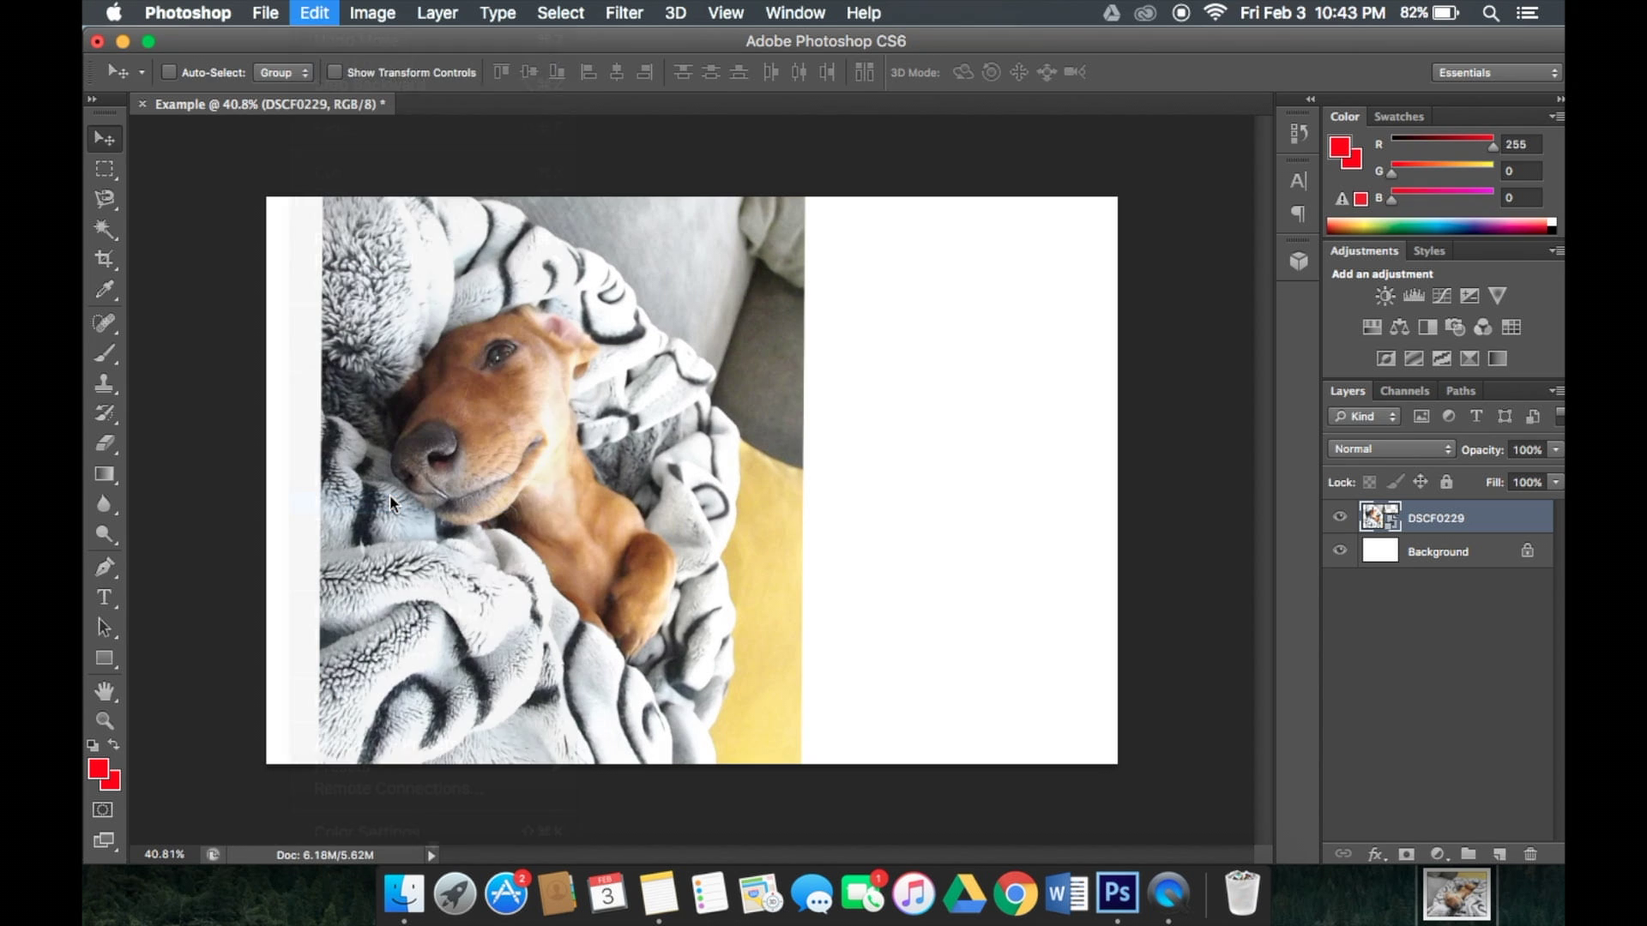
drag(800, 772, 794, 566)
drag(655, 501, 779, 571)
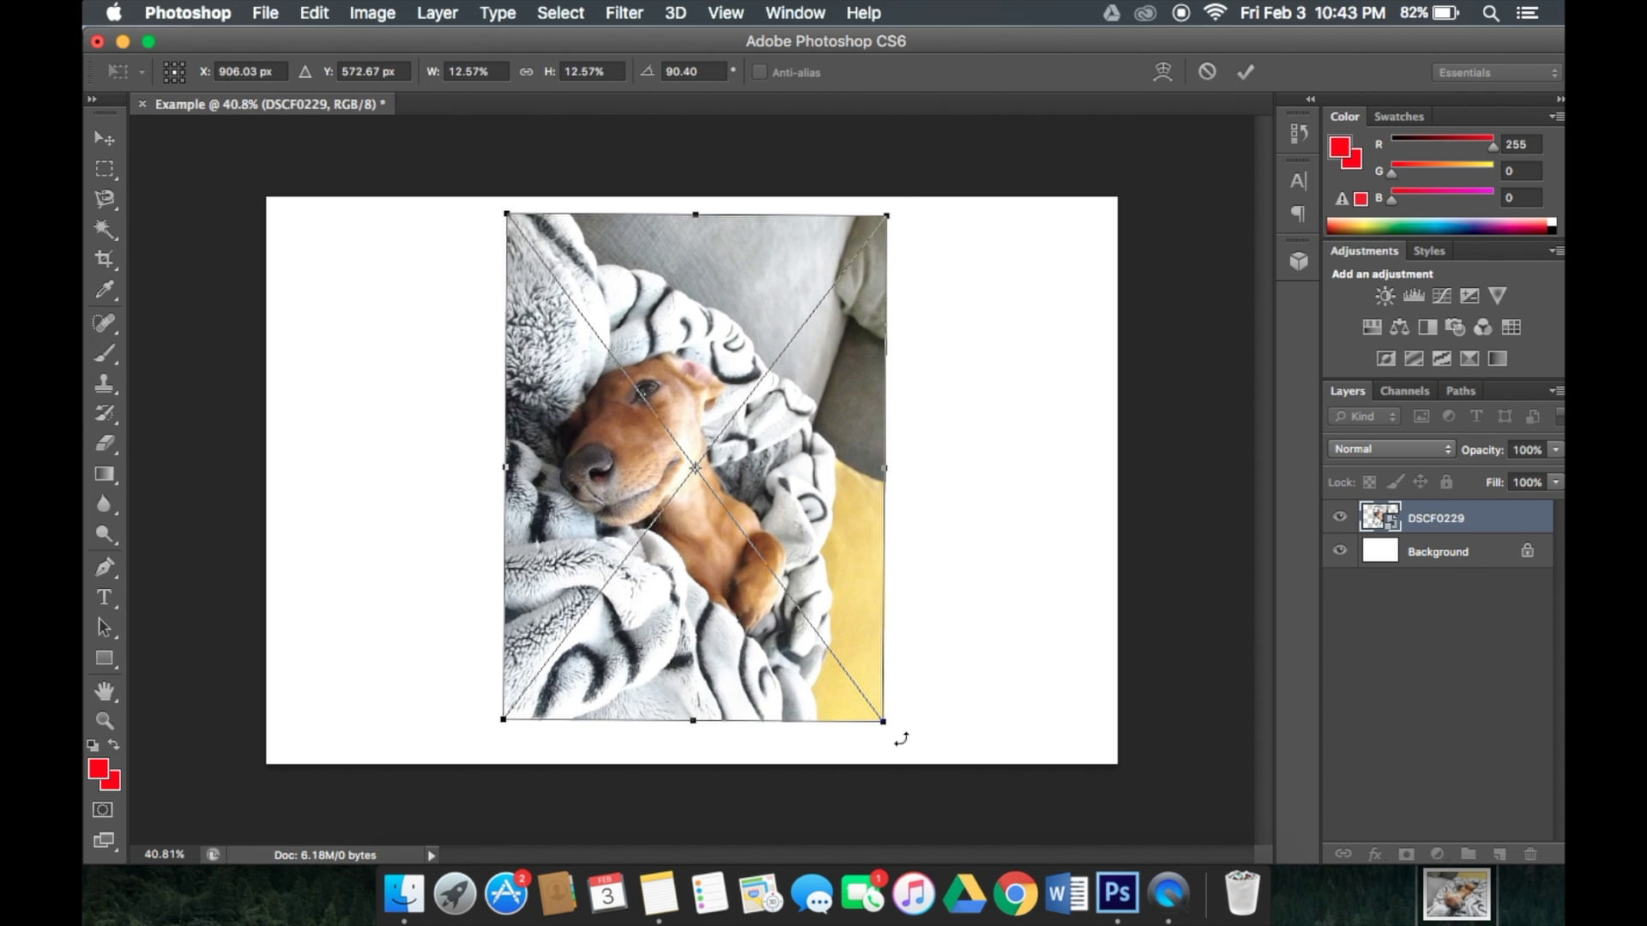
drag(883, 721, 978, 764)
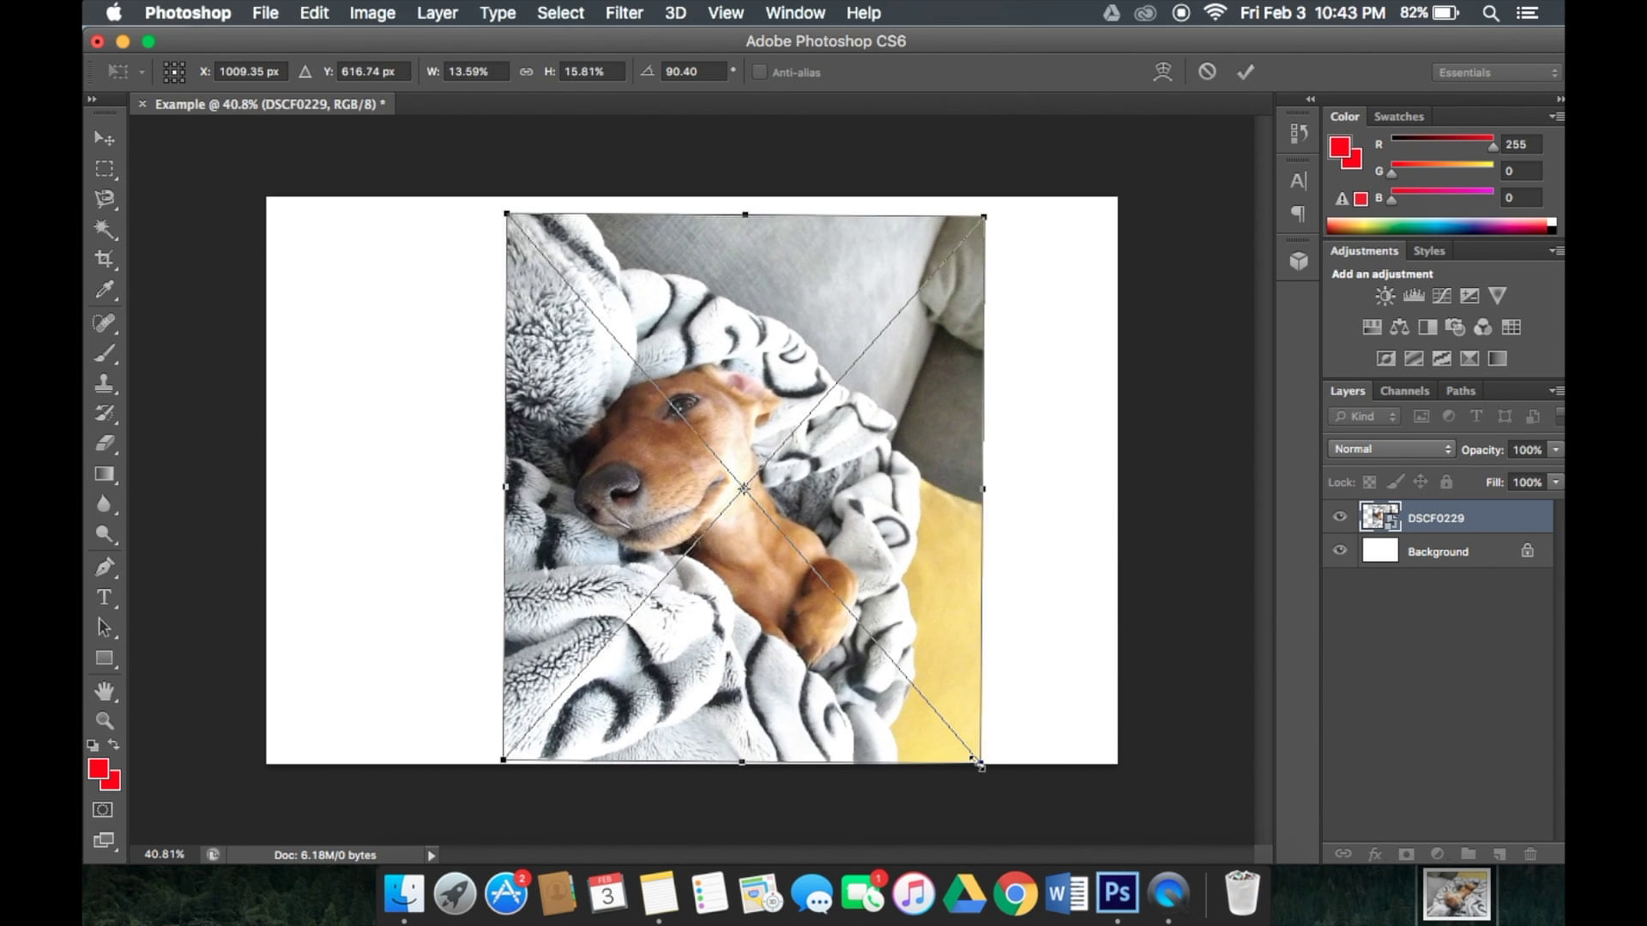
key(Return)
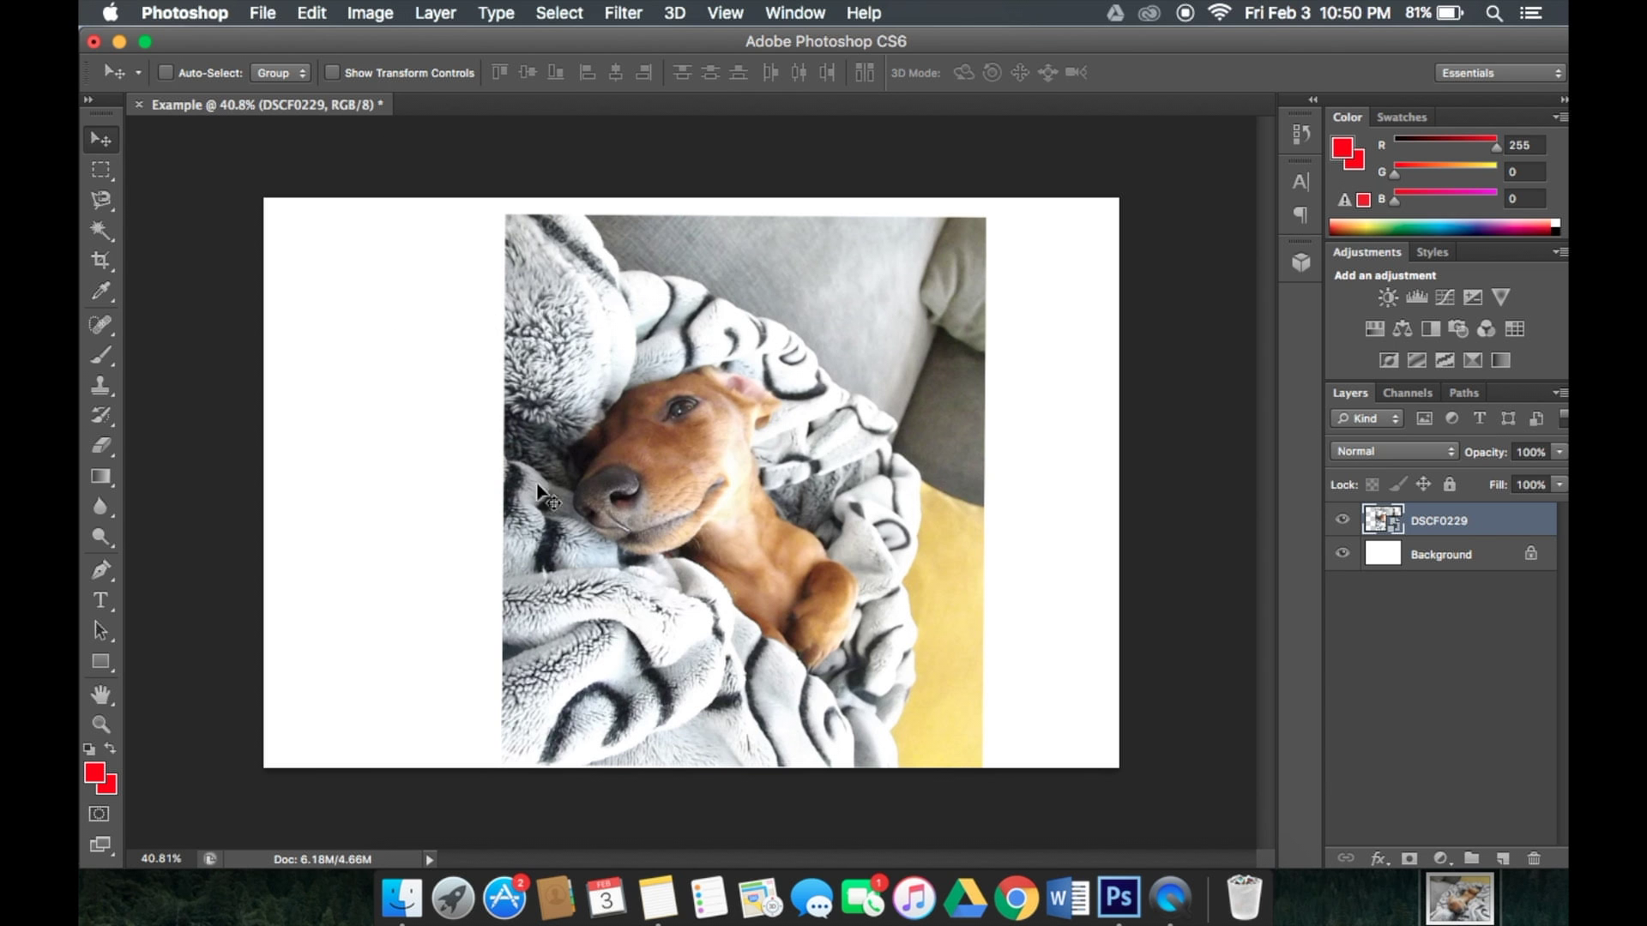
Check the document's color mode and the other modes available for the image.
click(383, 9)
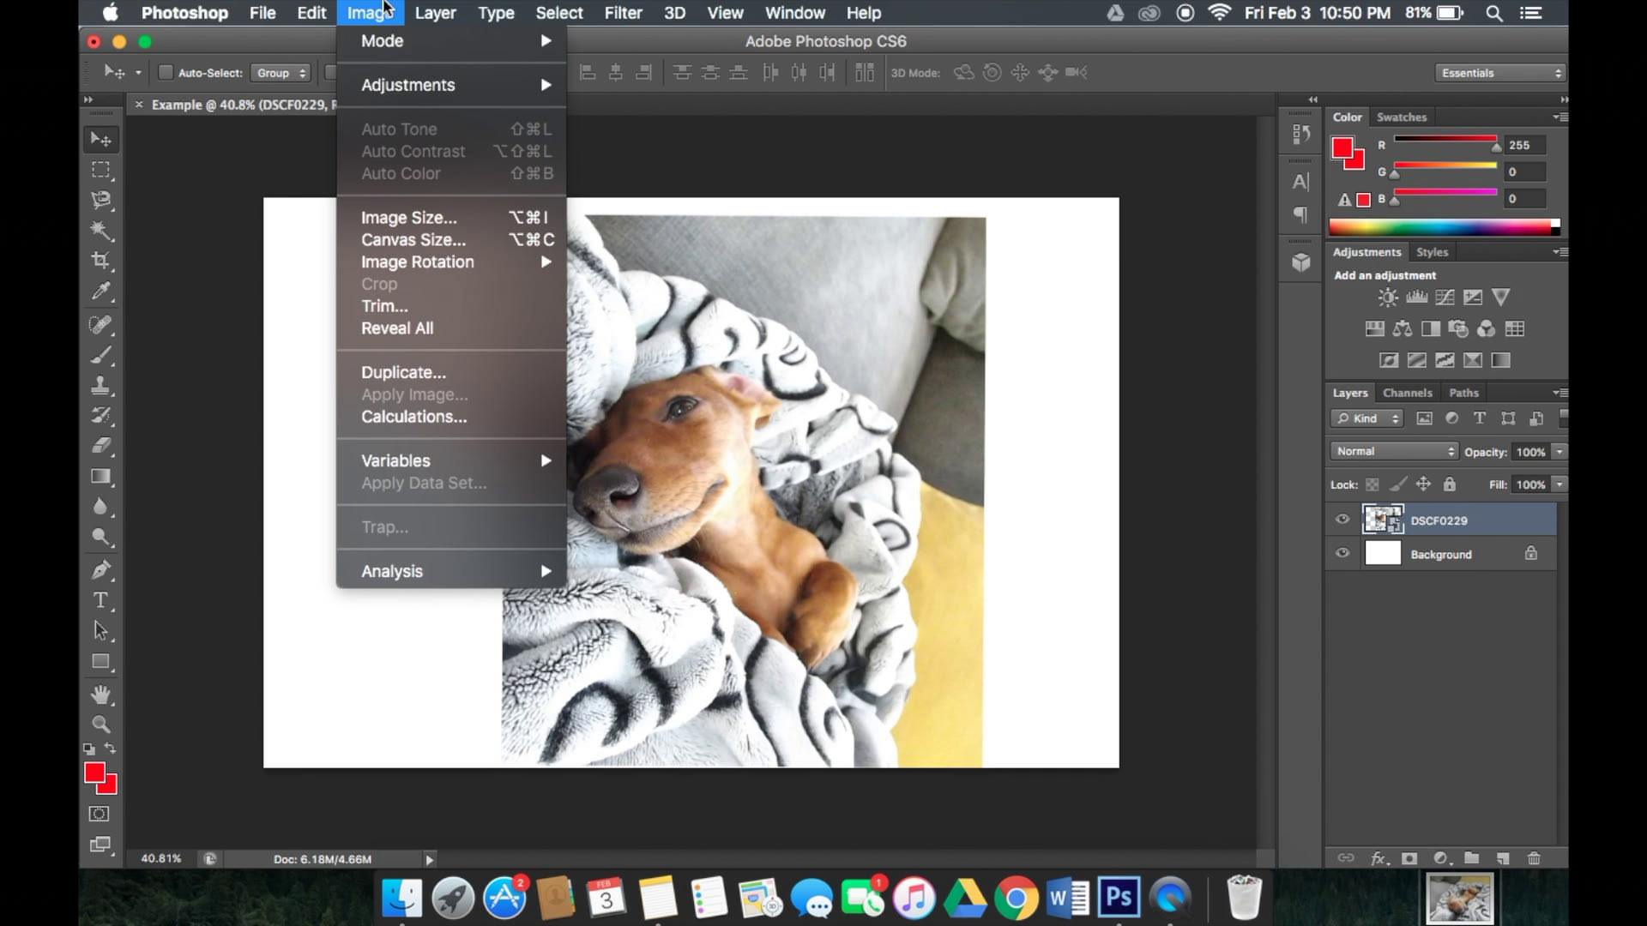
mouse_move(394, 48)
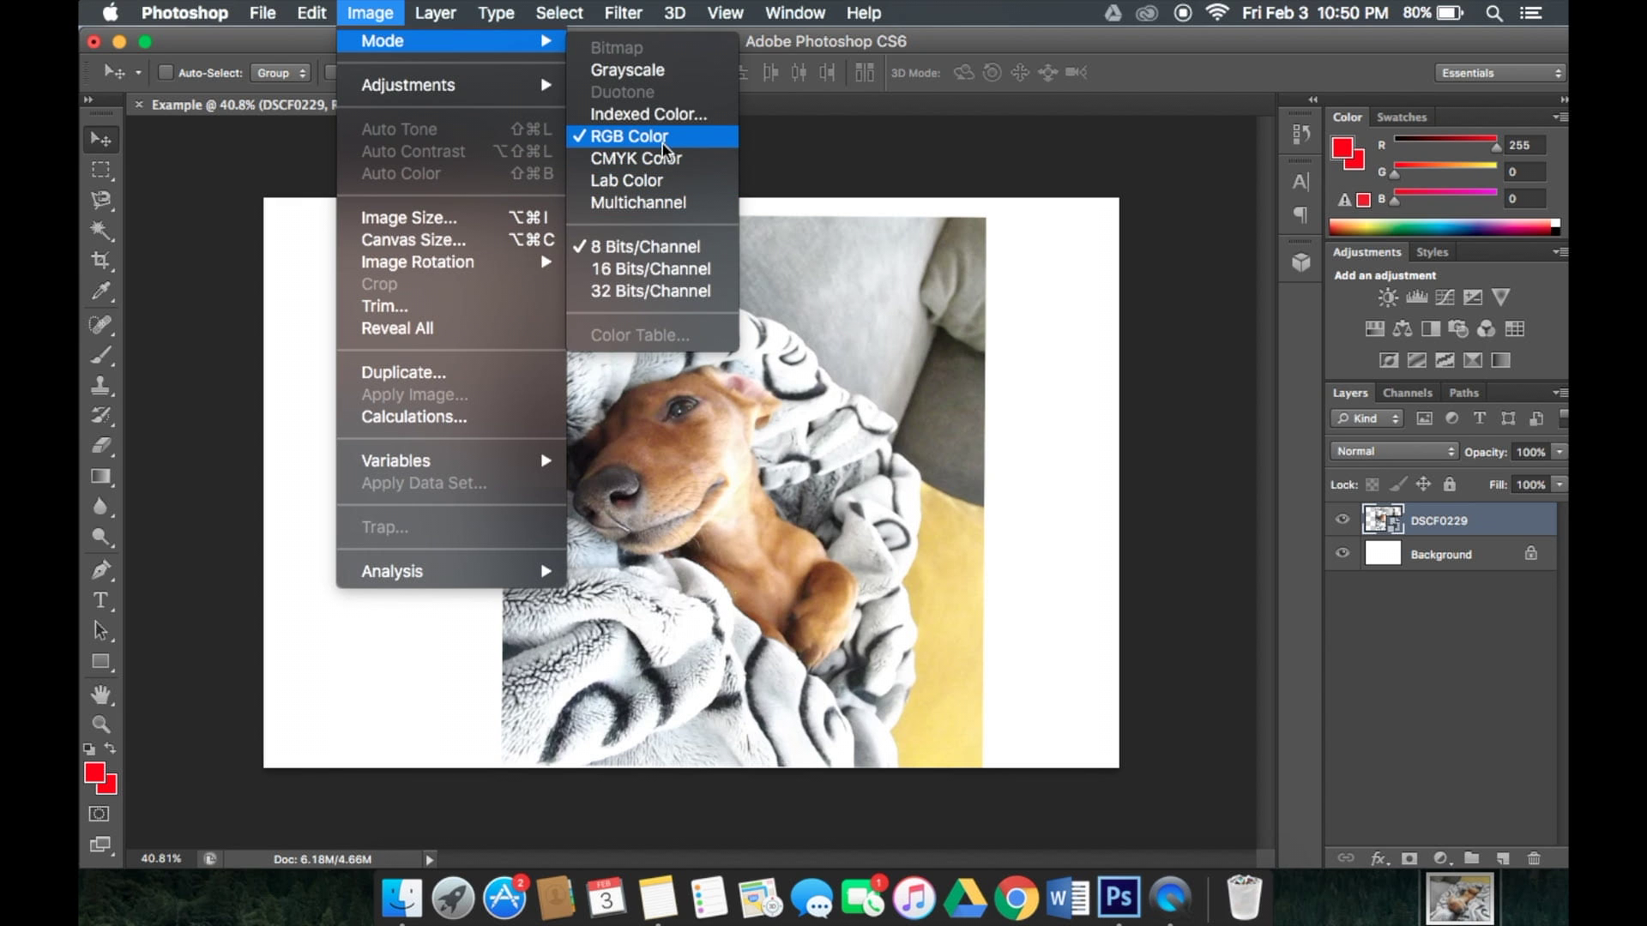
click(598, 563)
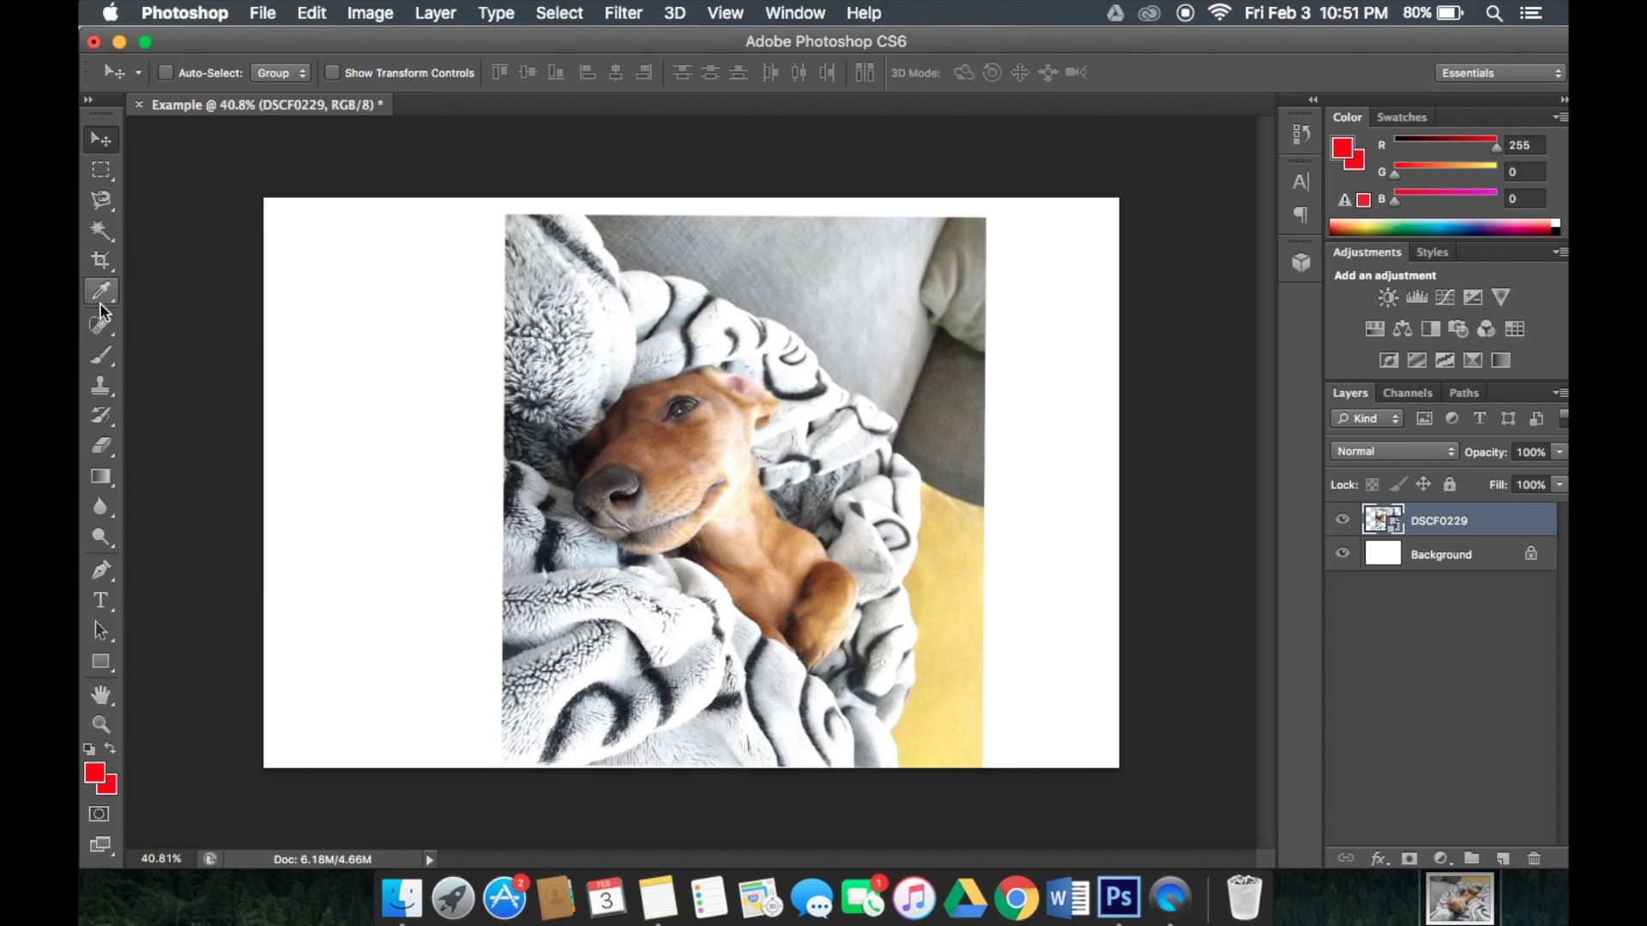
Crop the canvas on both sides to a portrait frame, leaving narrow white margins beside the dog photo.
click(101, 265)
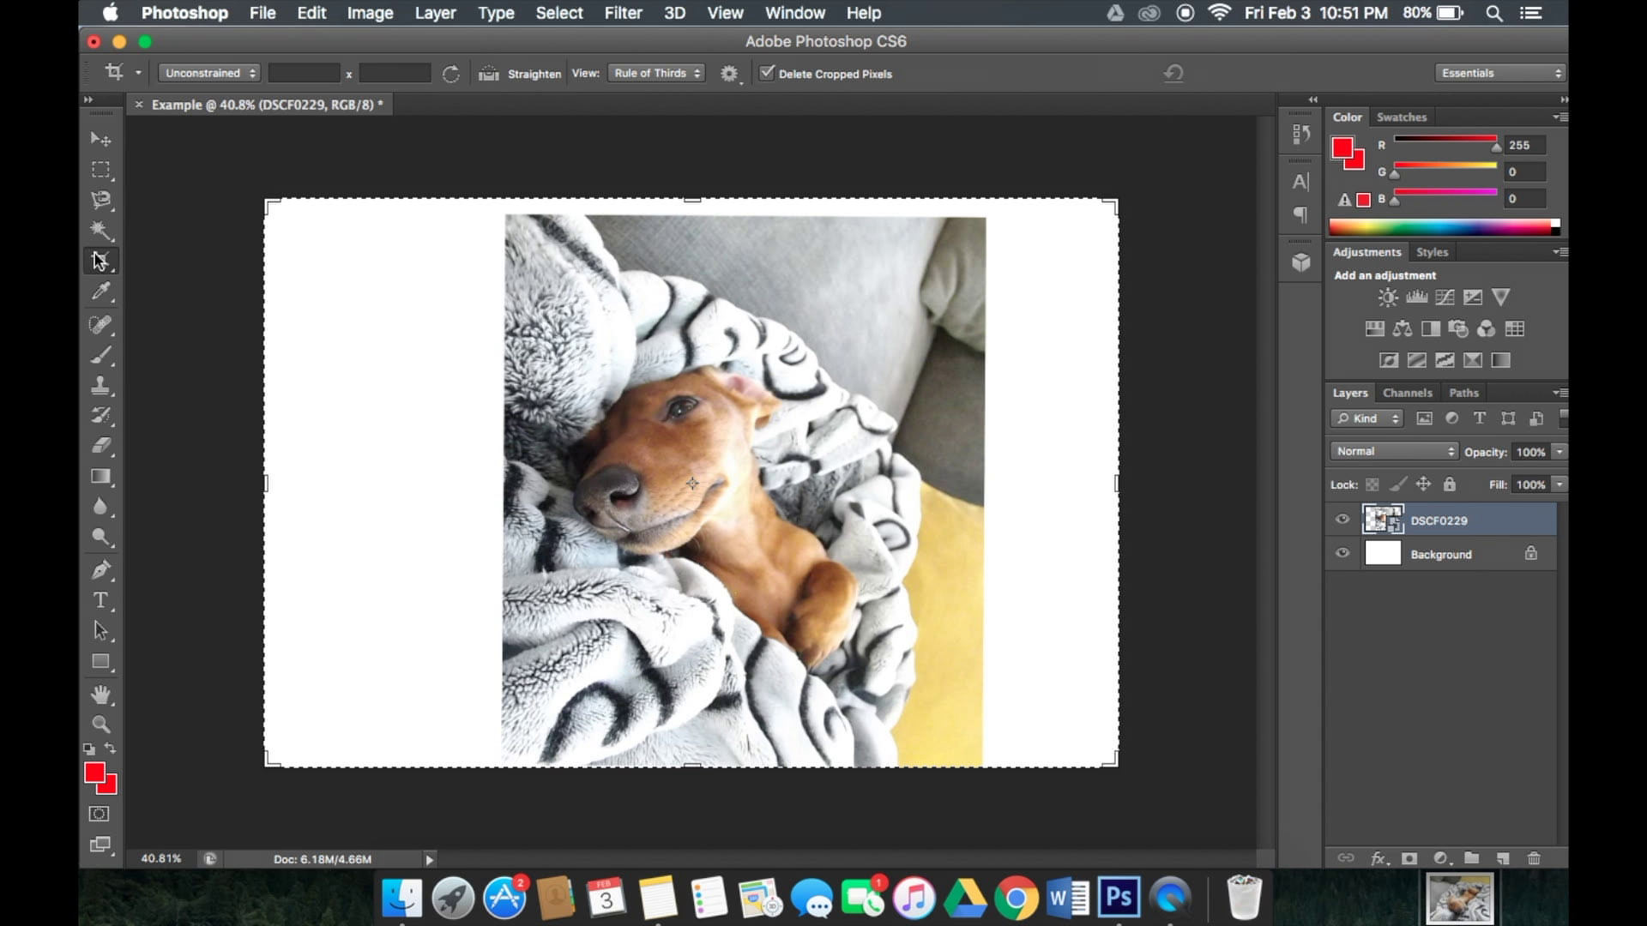
drag(1123, 353, 1063, 355)
drag(312, 378, 416, 406)
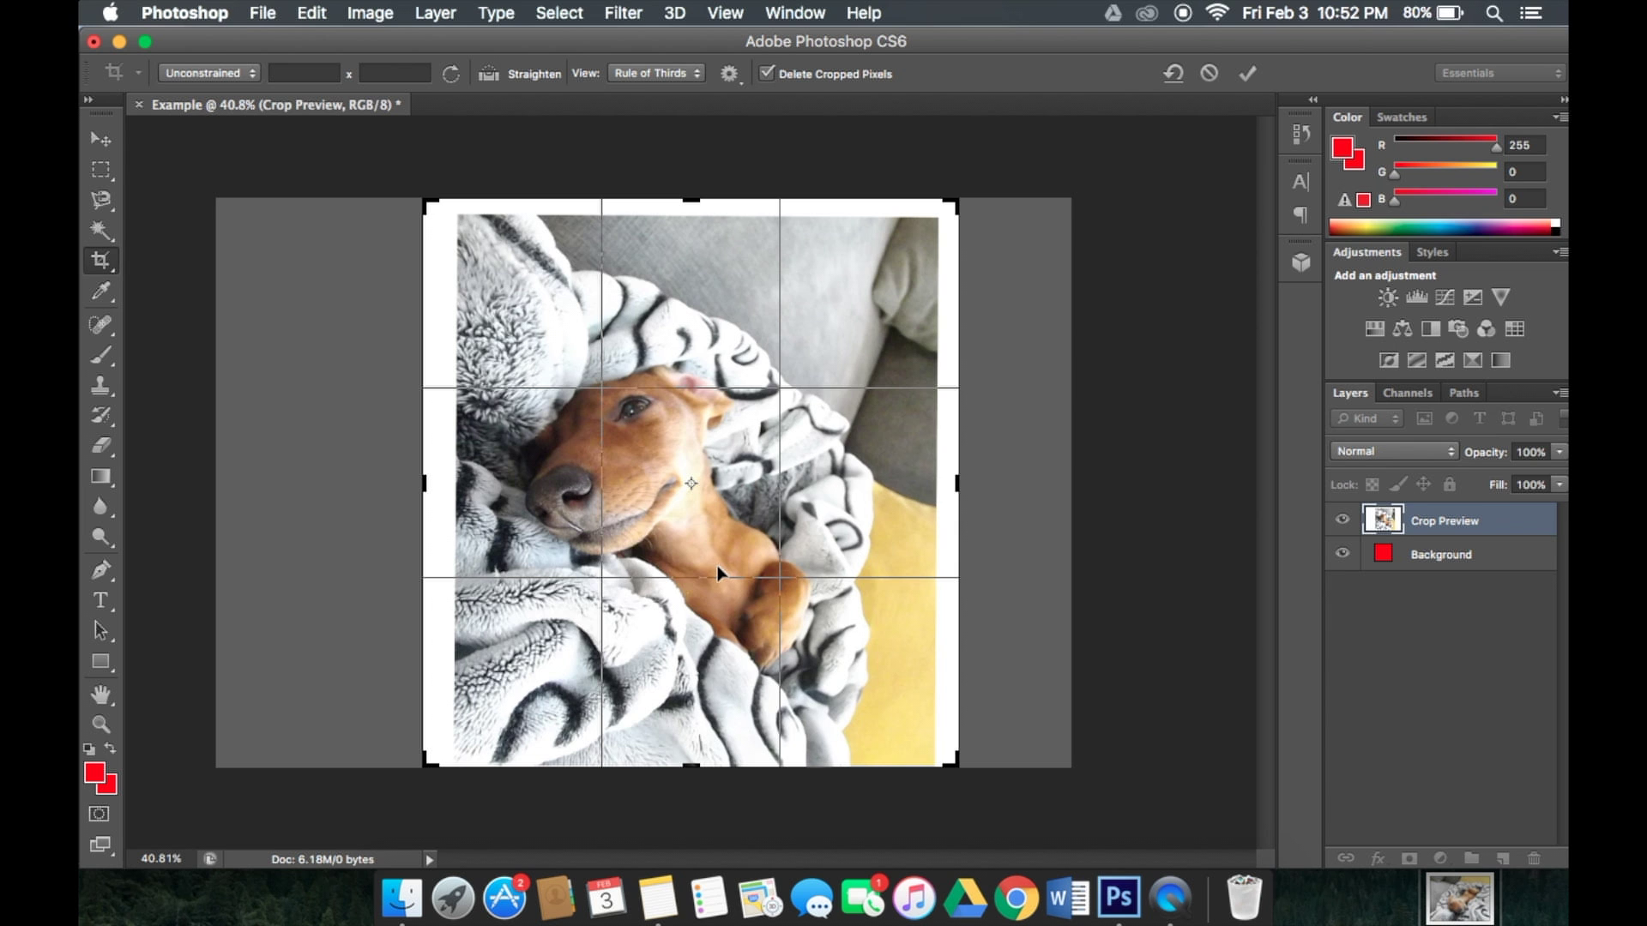
key(Return)
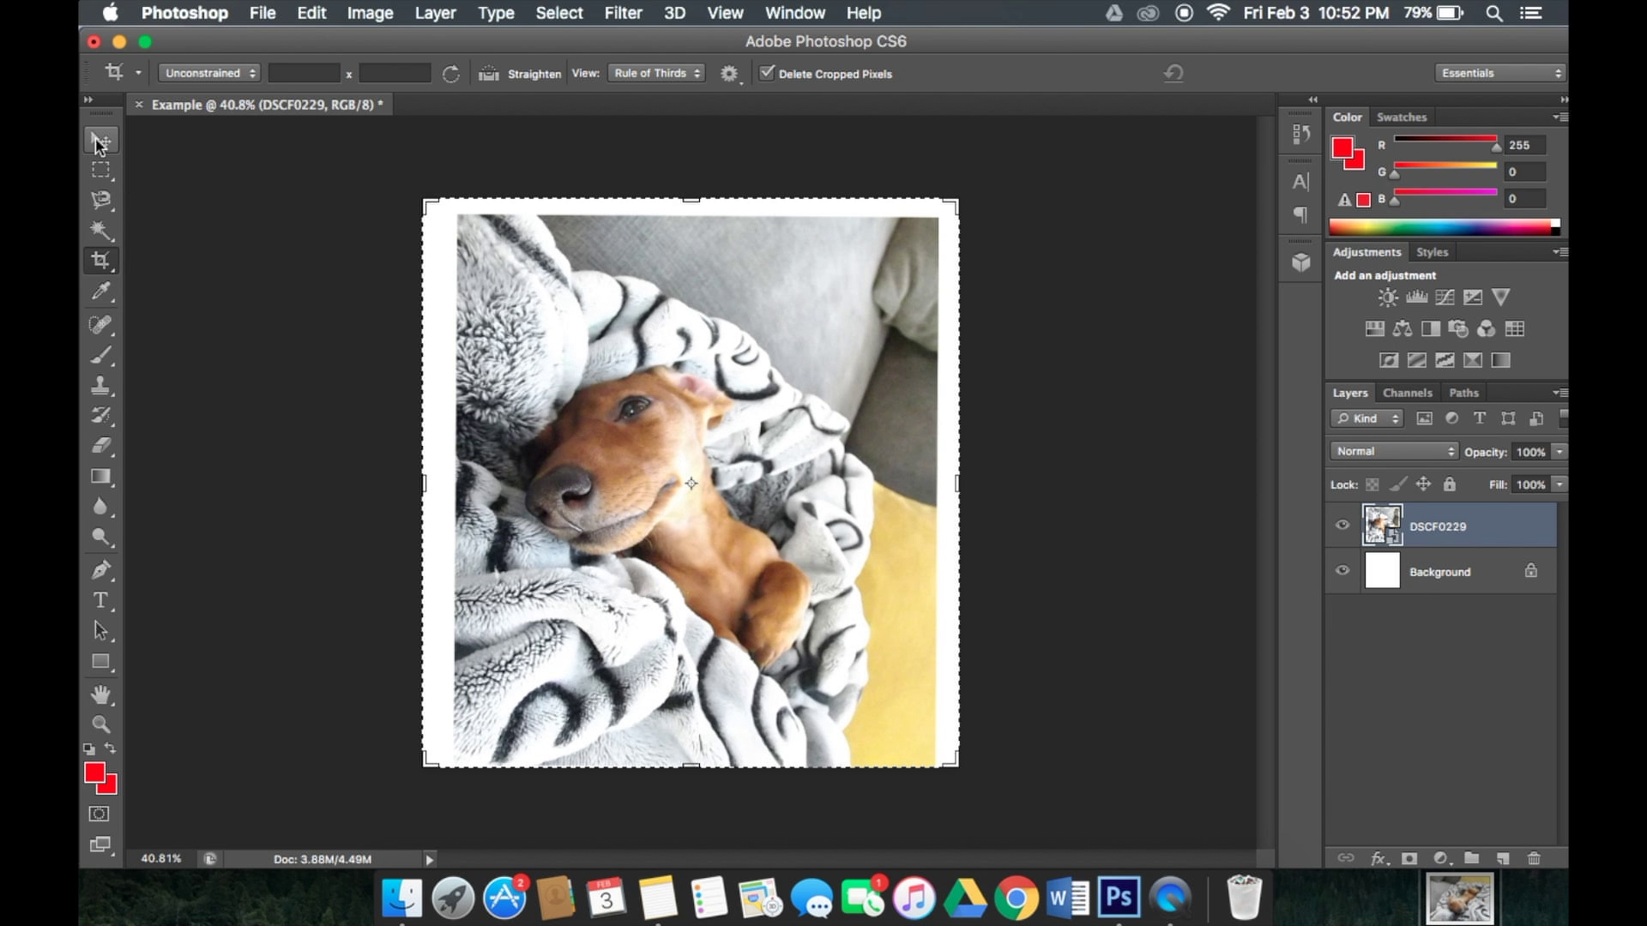
Leave the Crop tool and toggle the Background and DSCF0229 layers' visibility to examine what each contributes to the image.
click(100, 139)
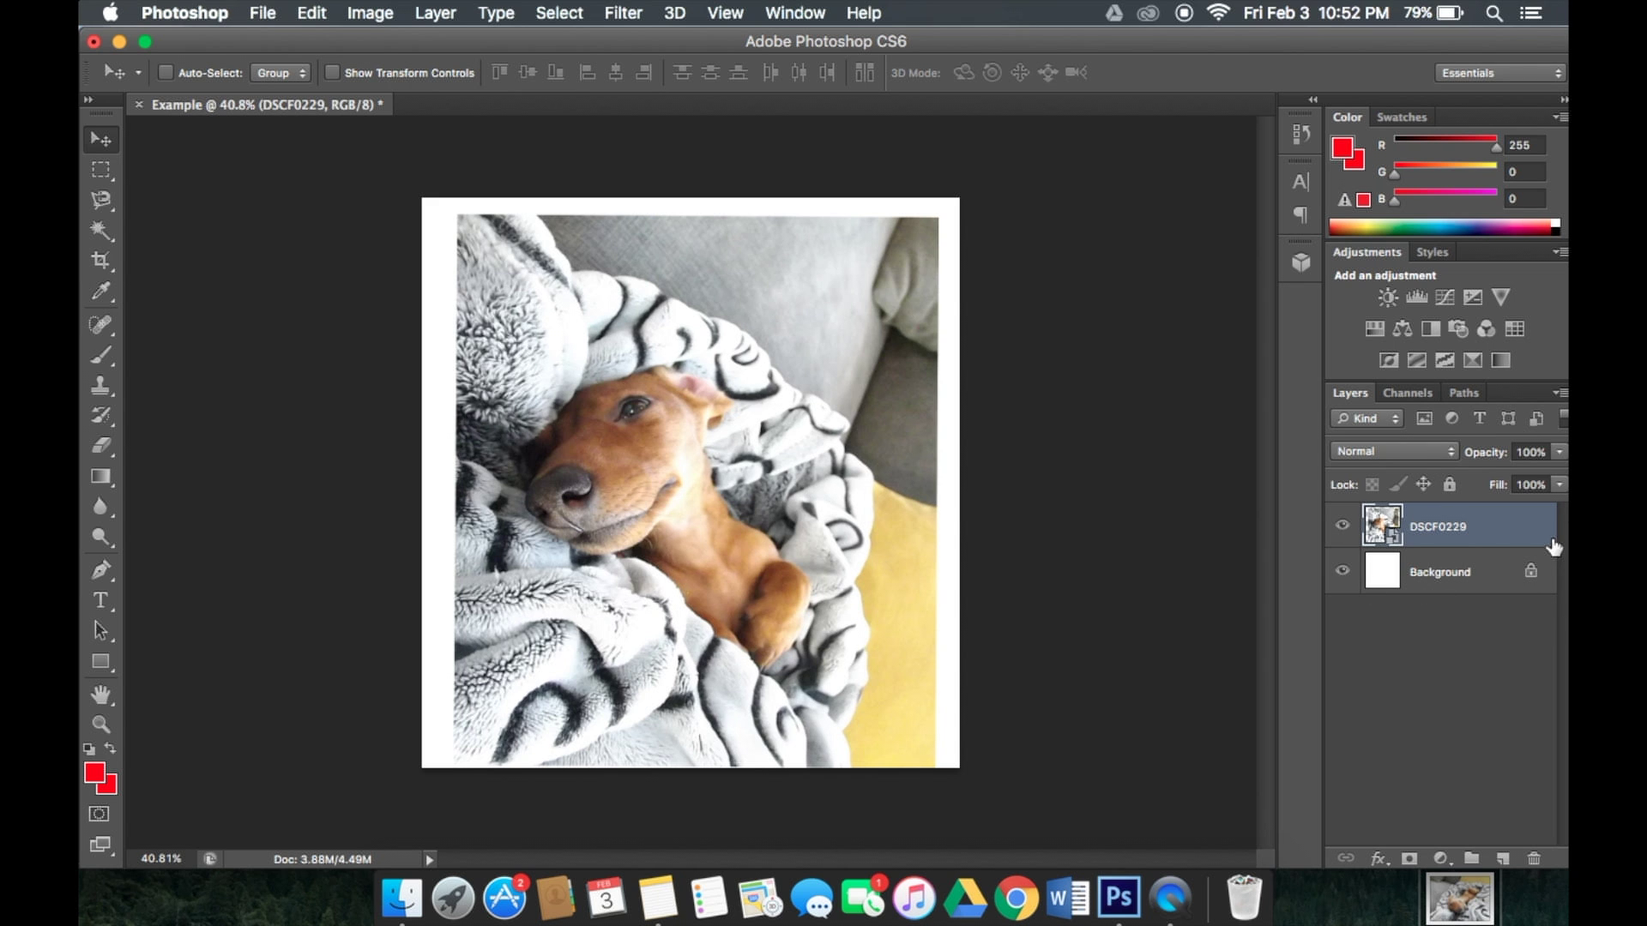
click(1373, 576)
click(1342, 571)
click(1342, 571)
click(1341, 527)
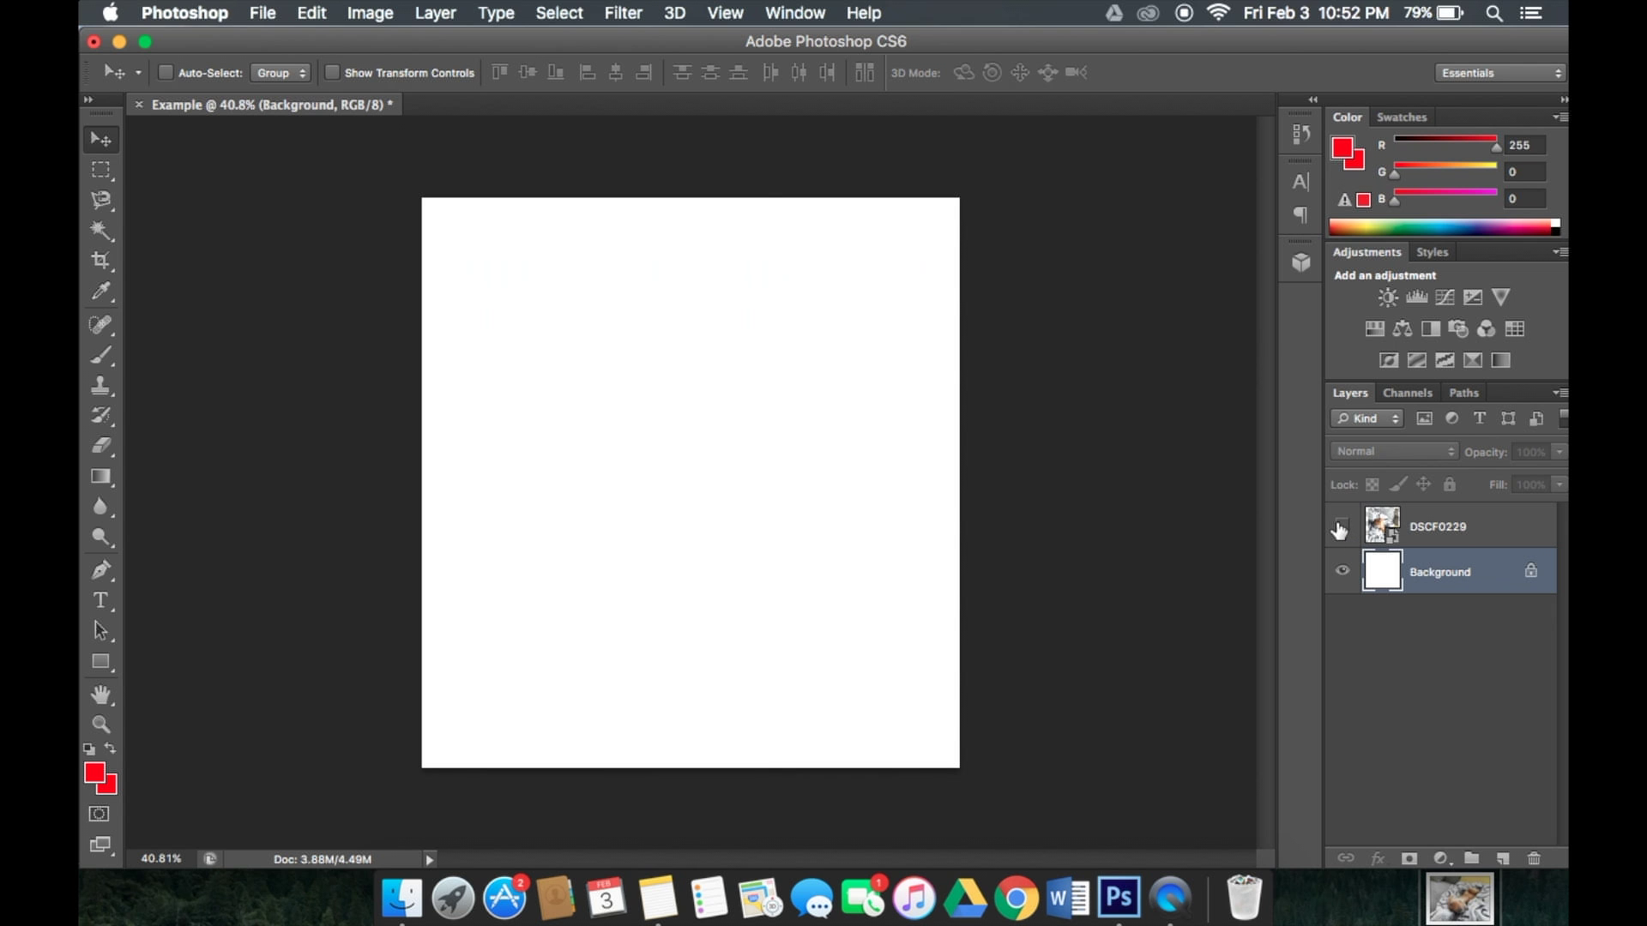
click(1340, 527)
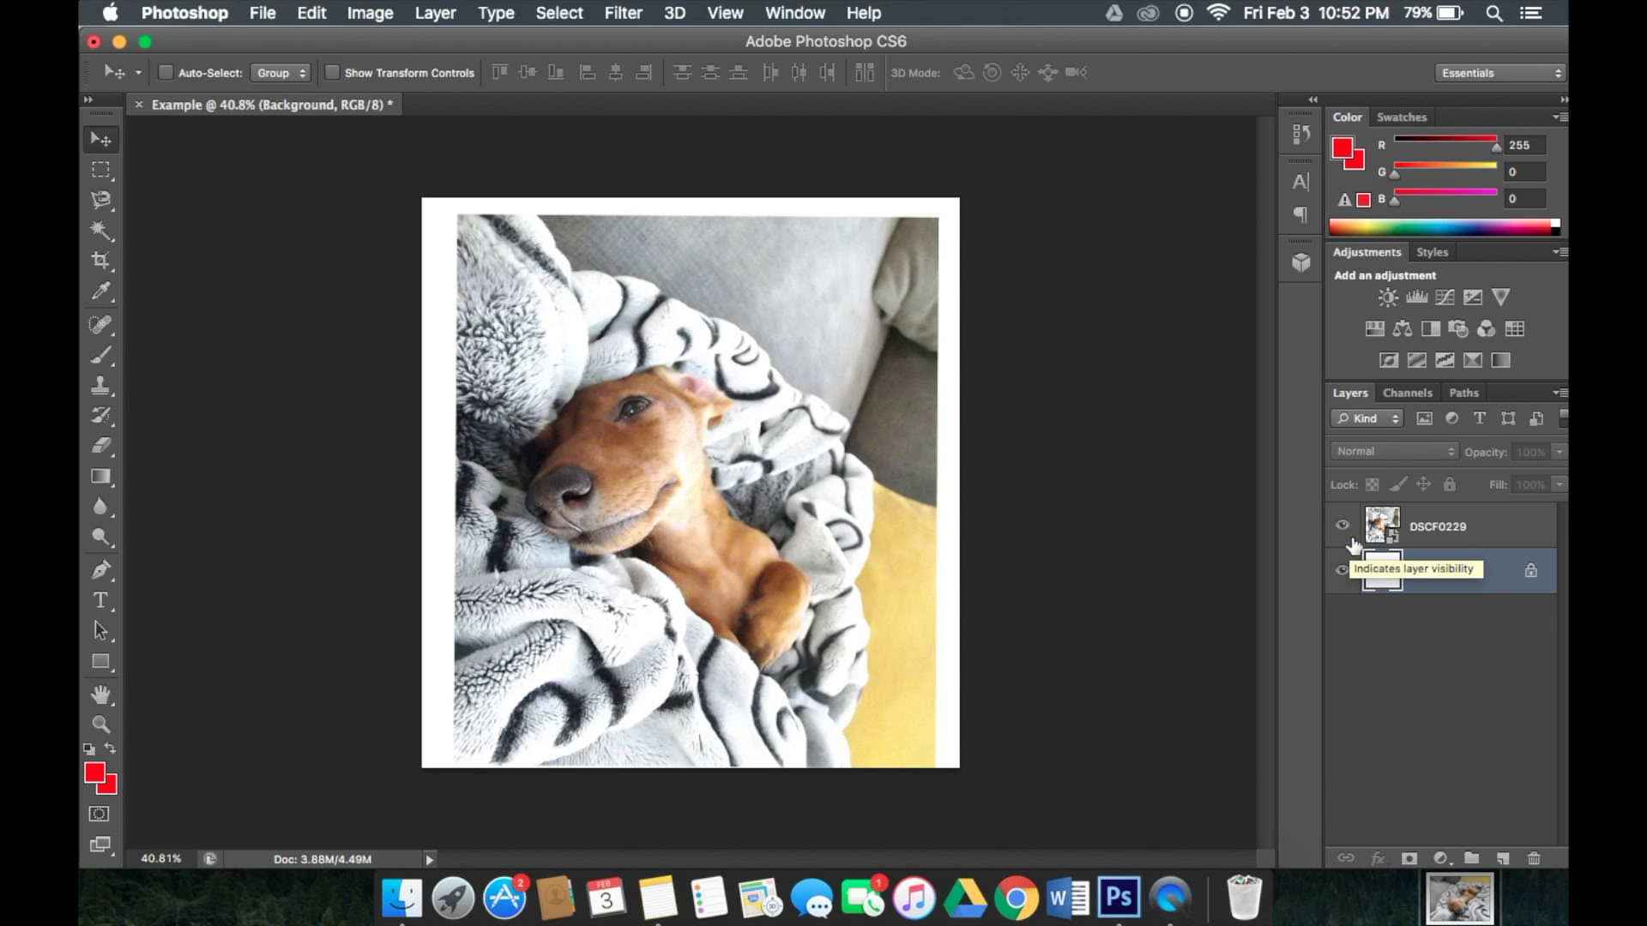
click(1343, 528)
click(1343, 528)
click(1343, 529)
click(1343, 529)
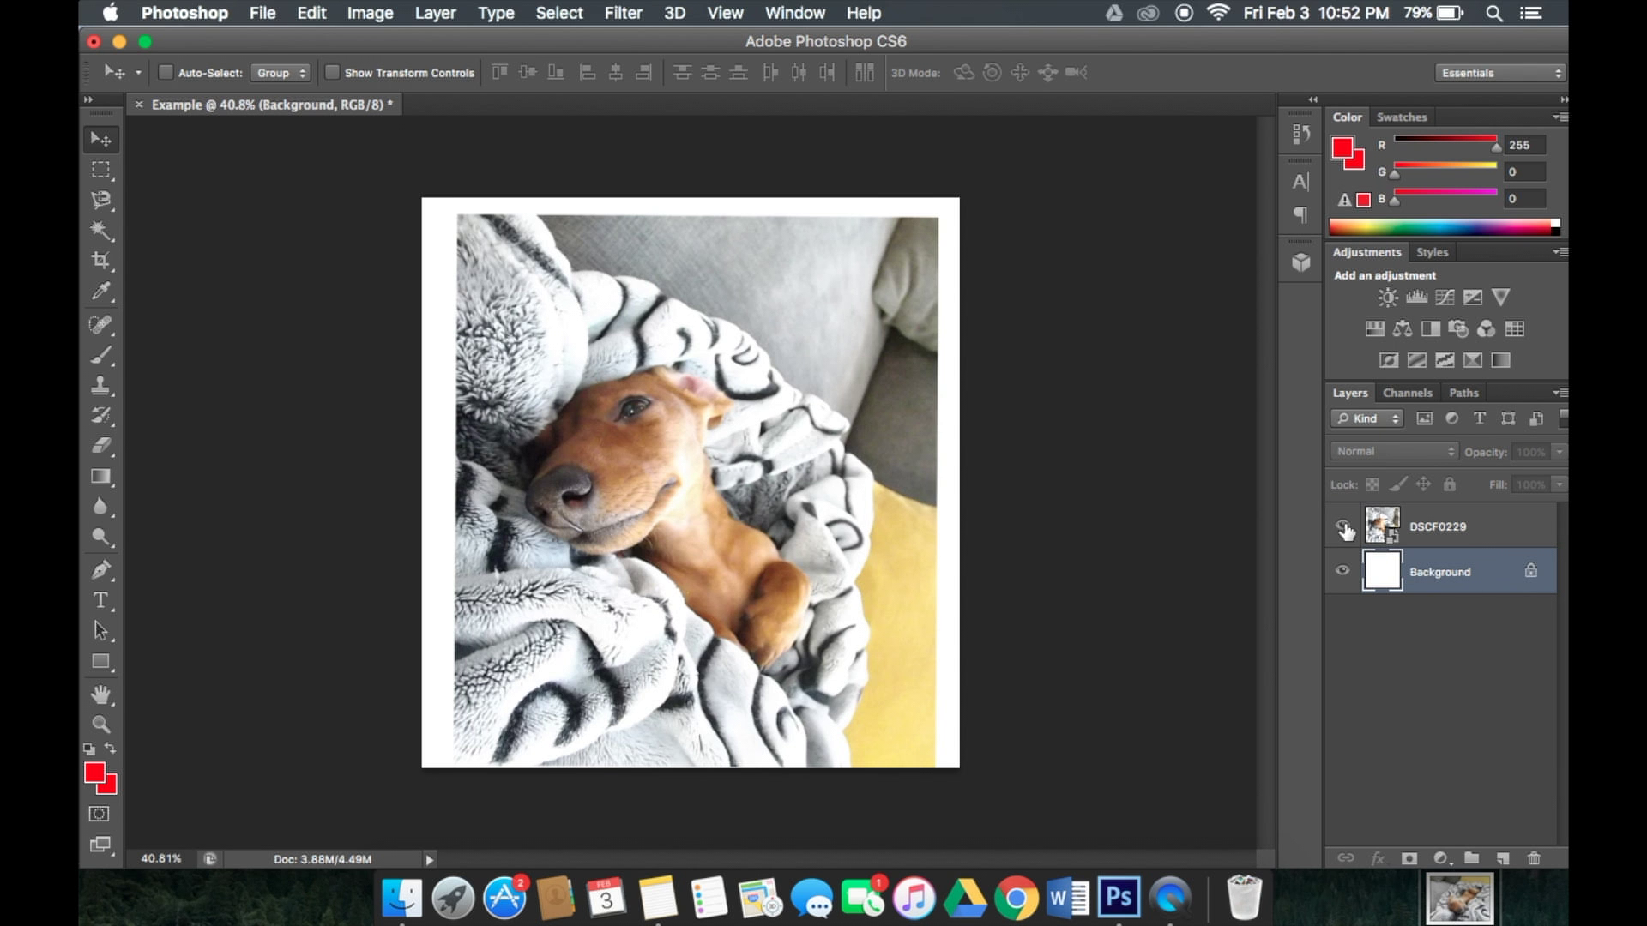
click(1341, 572)
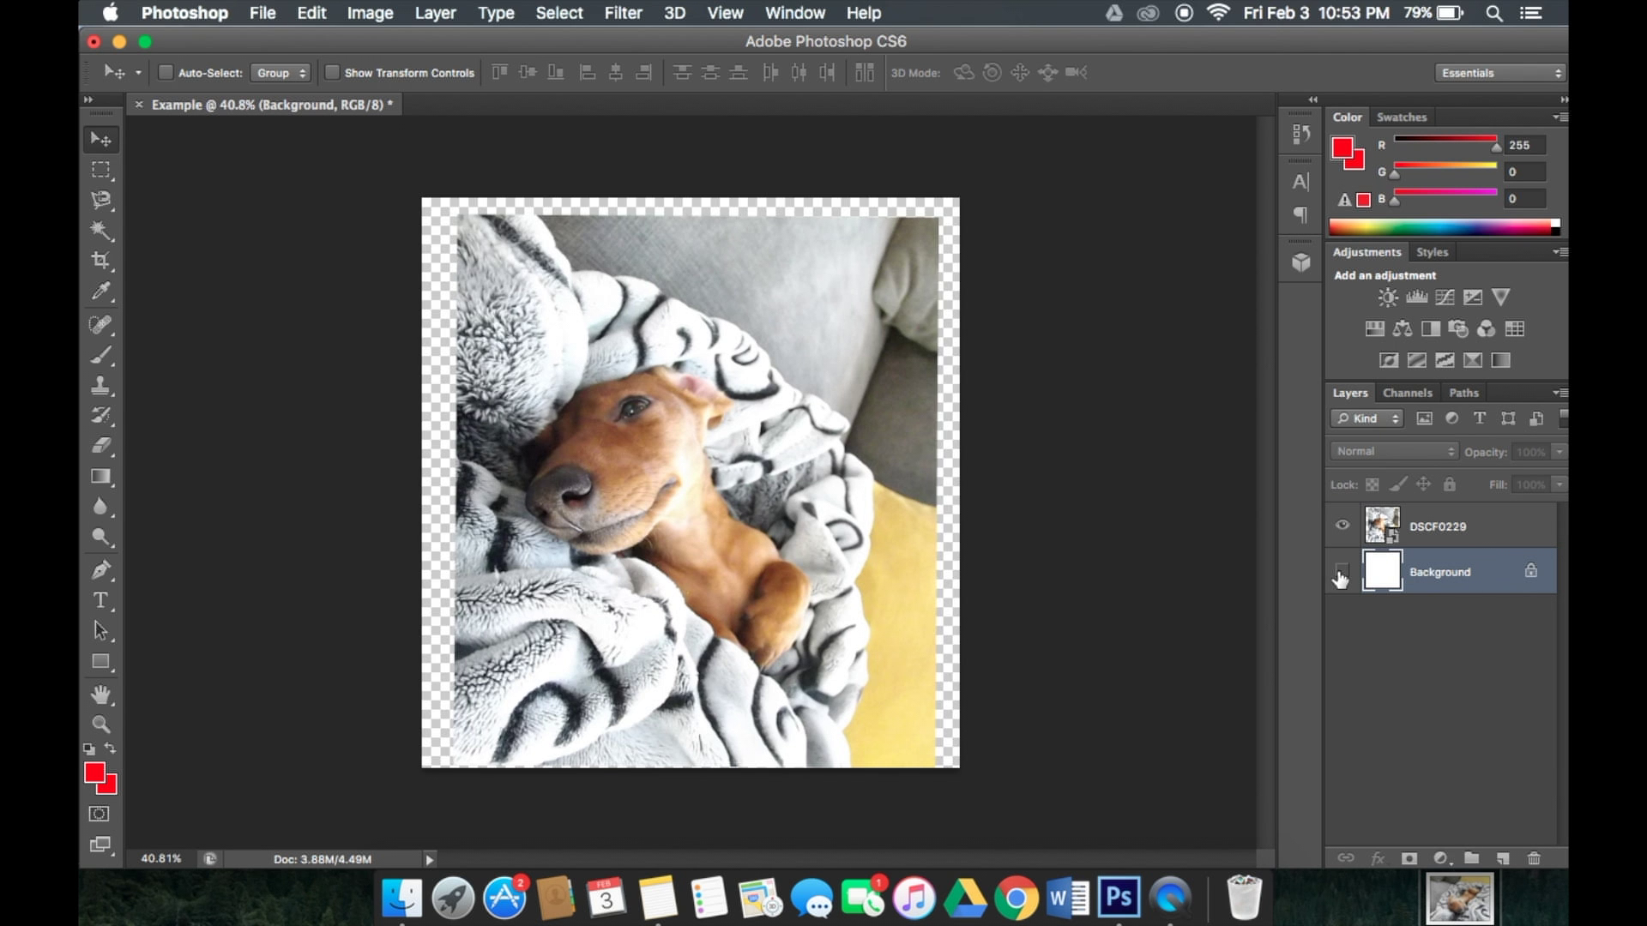
click(1341, 573)
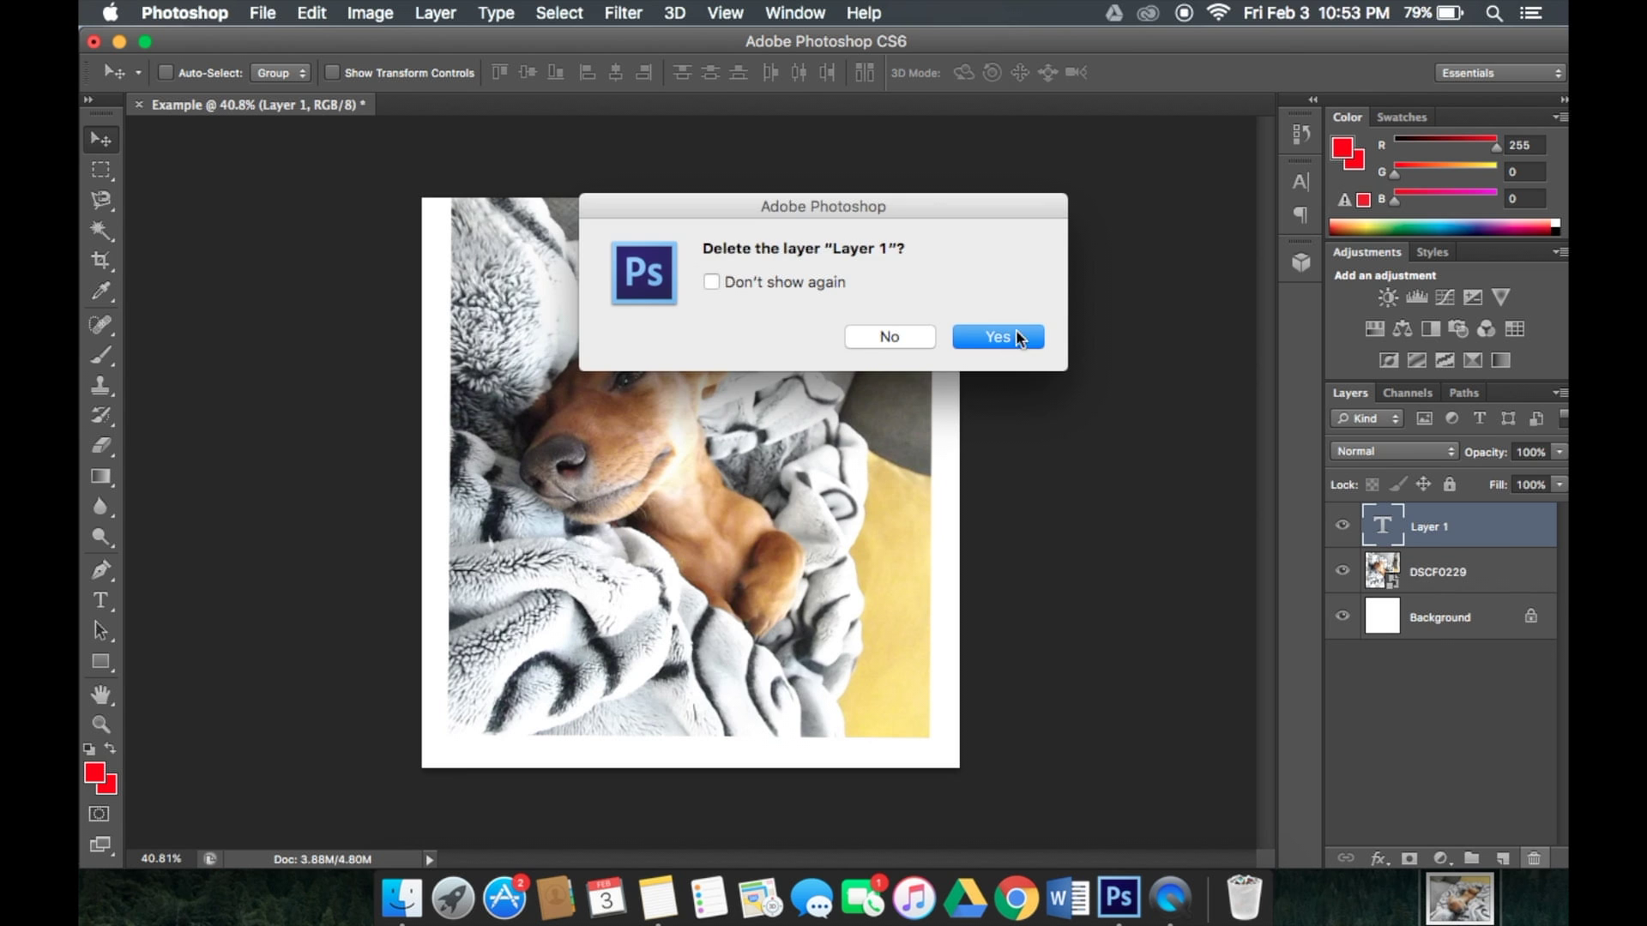
Delete the text layer Layer 1 and create a new paragraph text box across the lower part of the dog photo.
click(1016, 331)
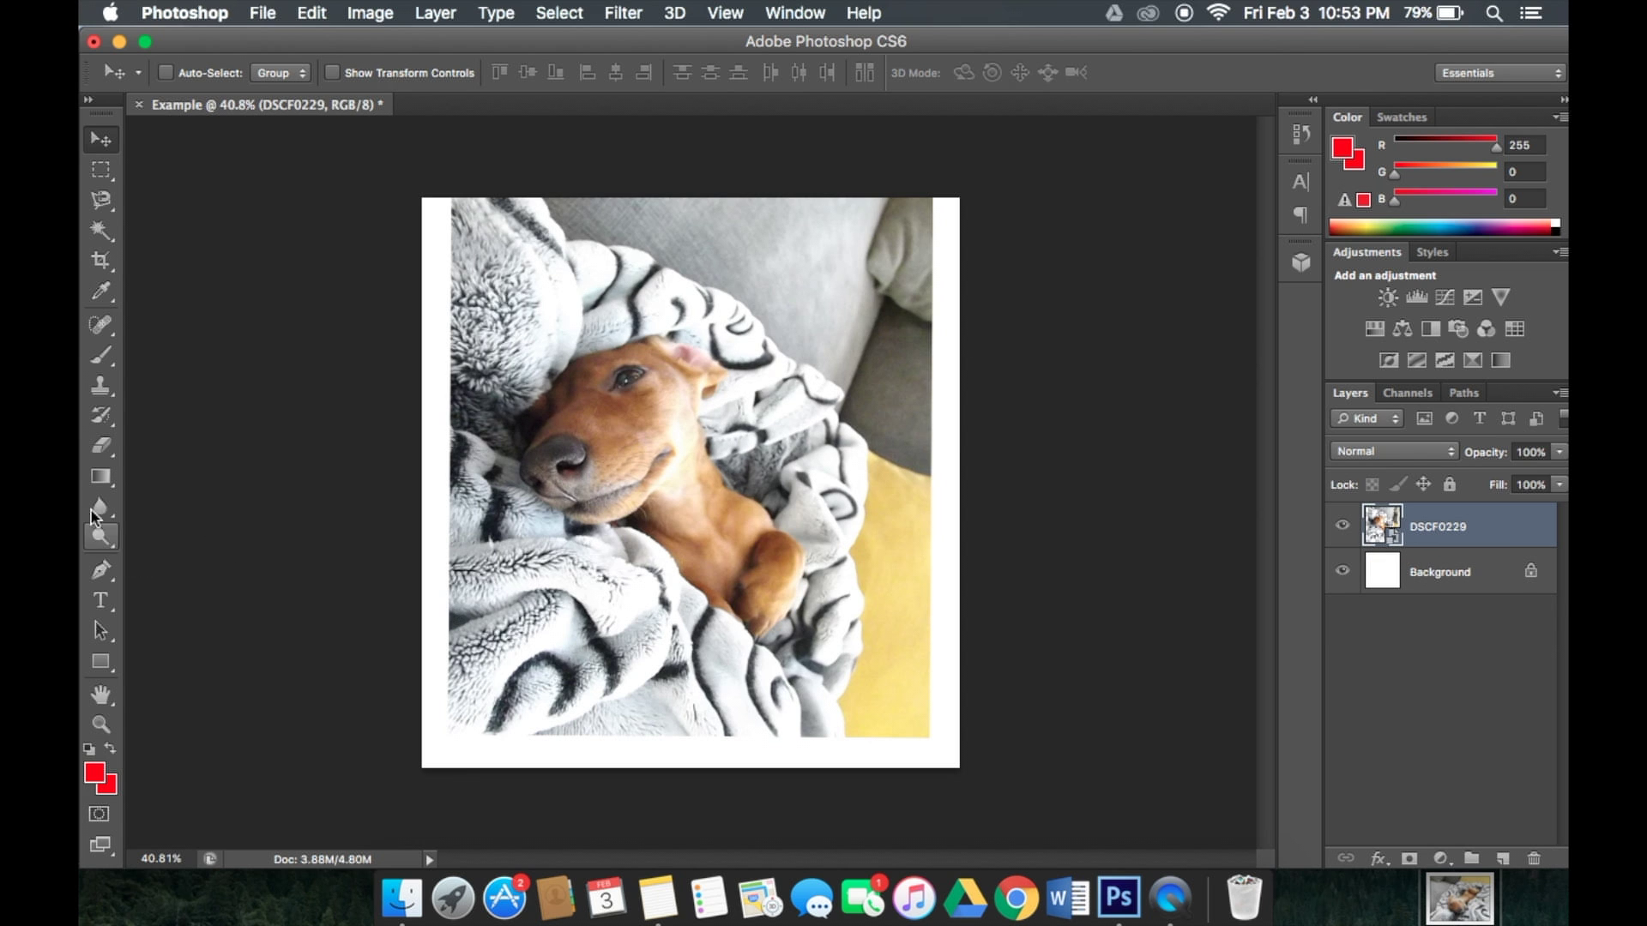
click(100, 603)
drag(483, 571, 933, 680)
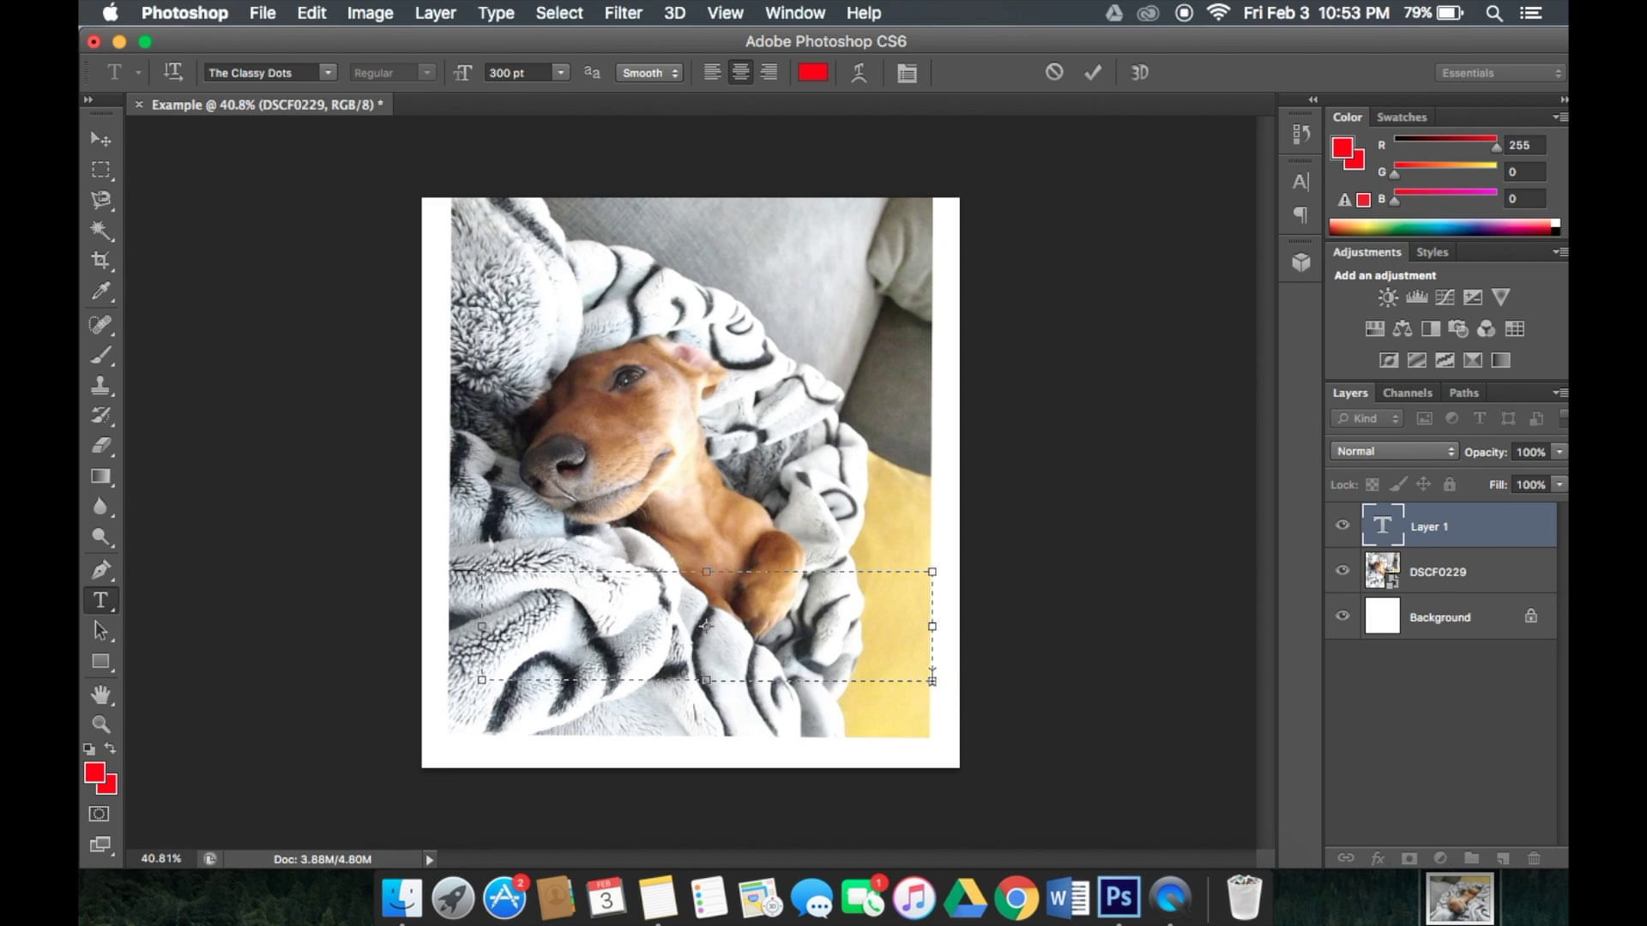
Enter "Daisy" in Times at 48 pt and move the text to the photo's lower-left corner.
click(561, 72)
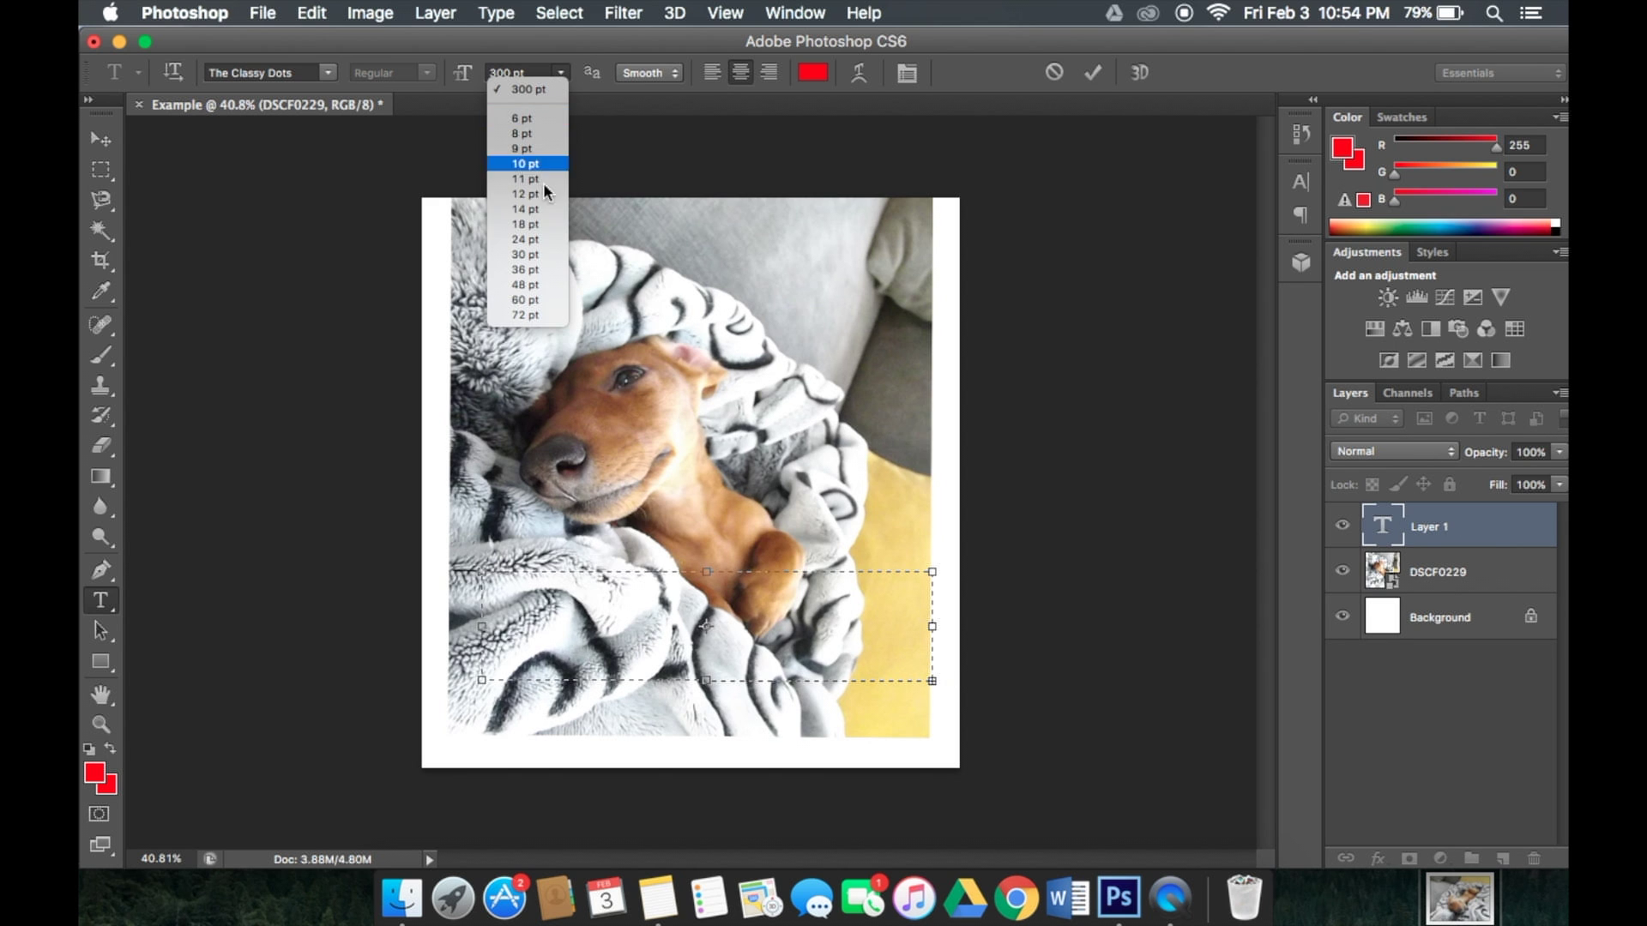
click(537, 283)
click(326, 72)
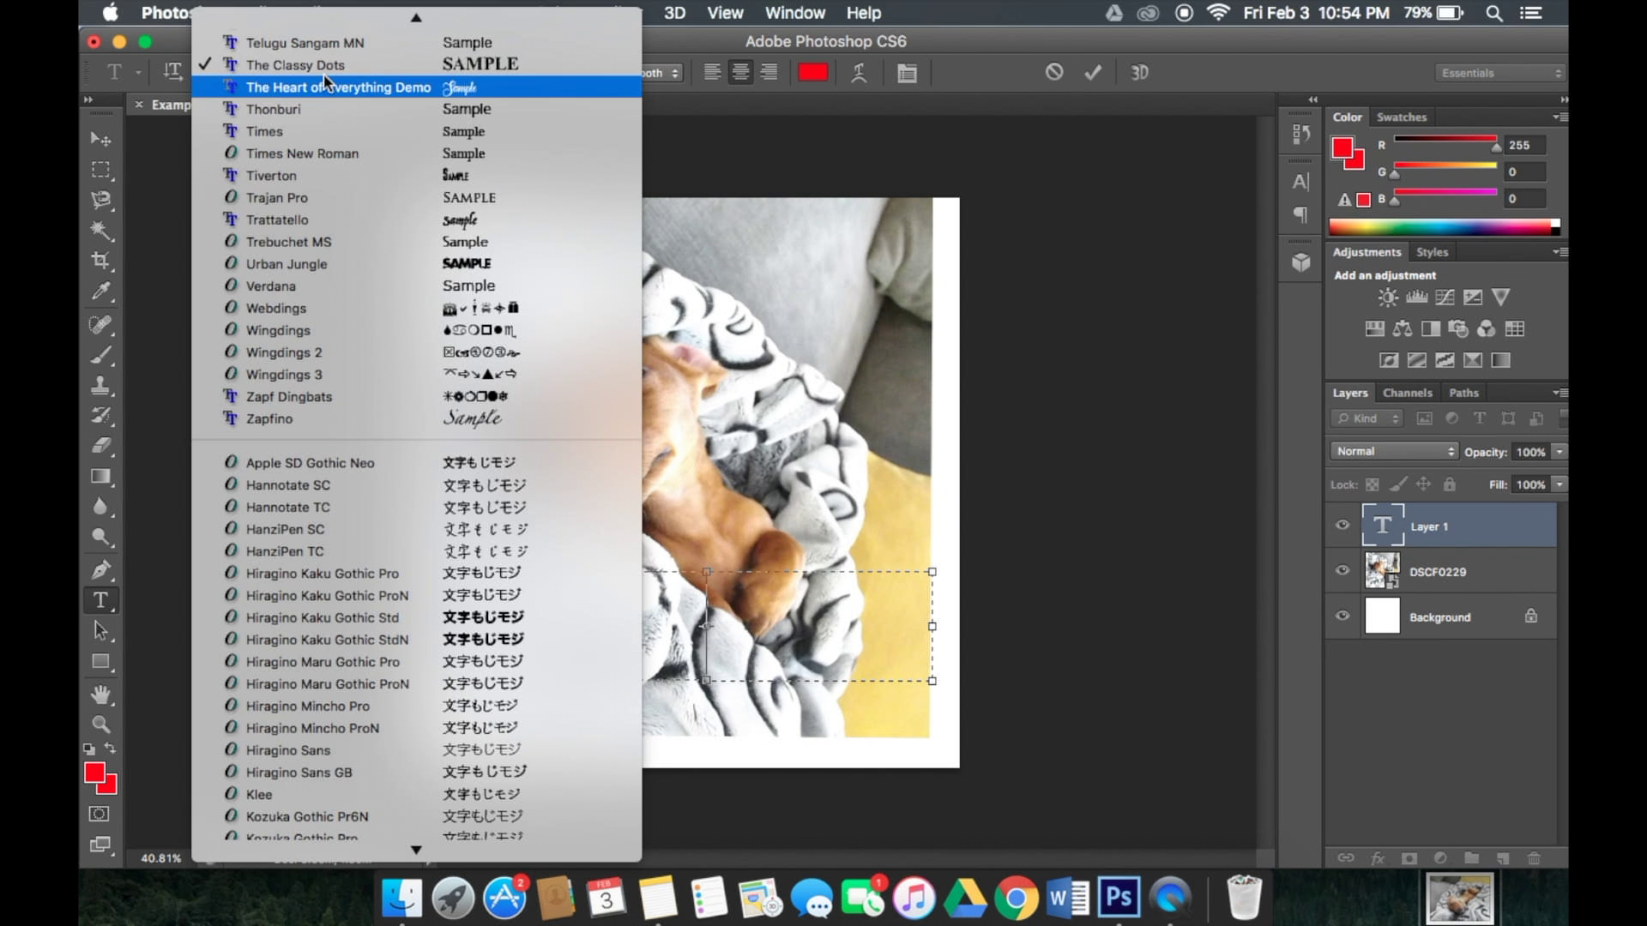
click(367, 137)
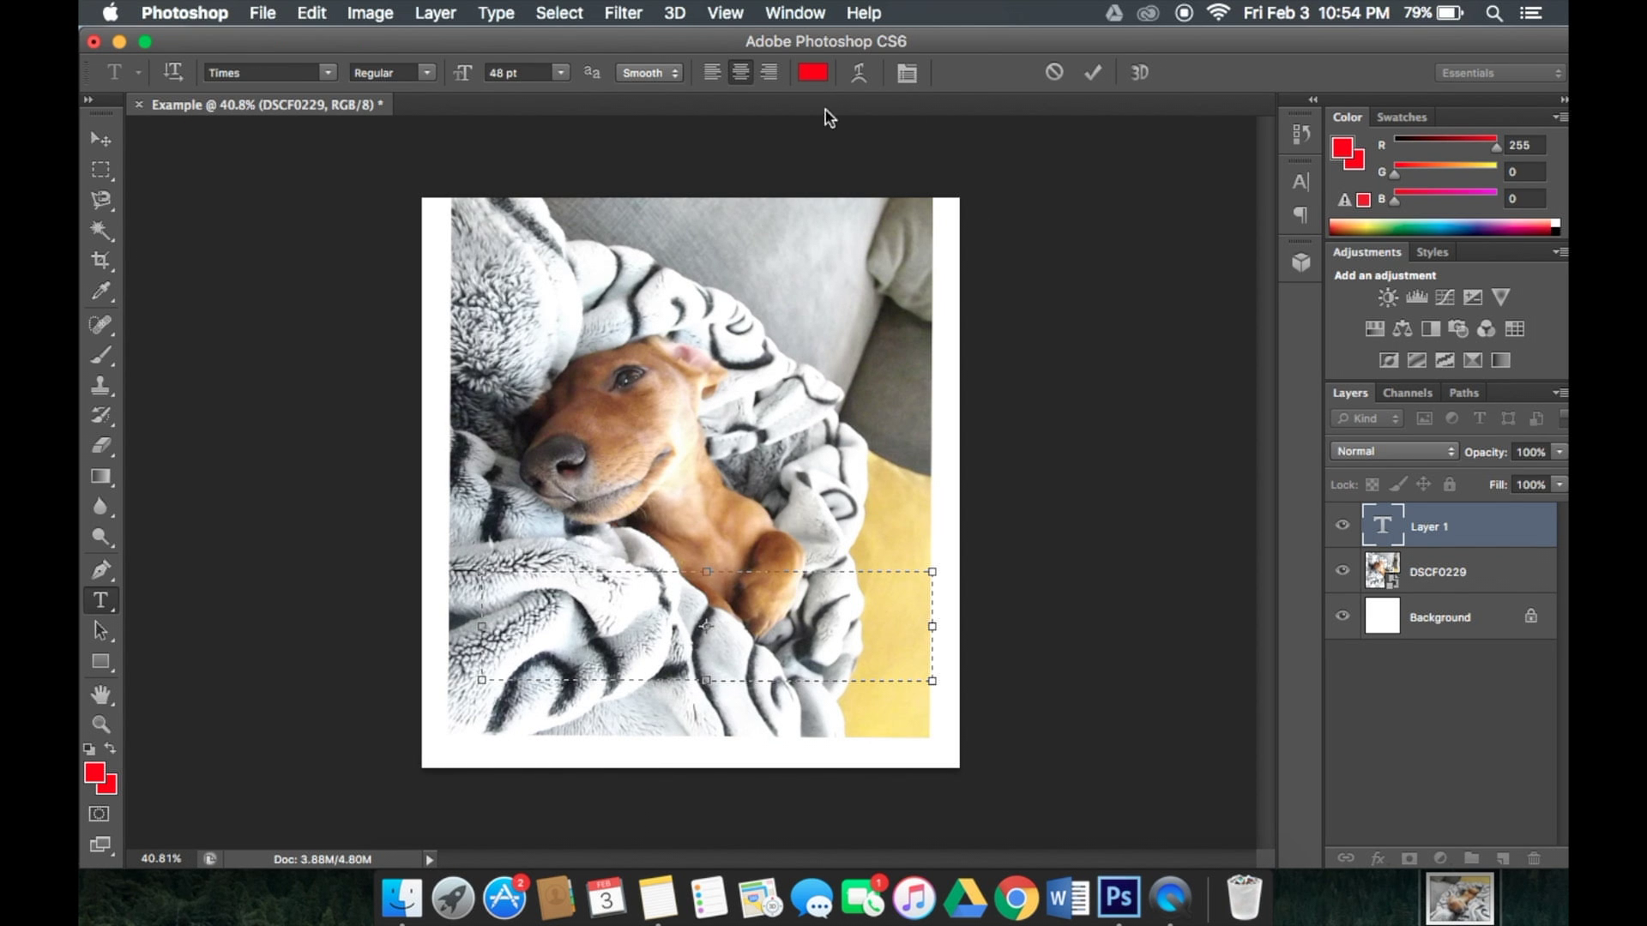
text(Daisy)
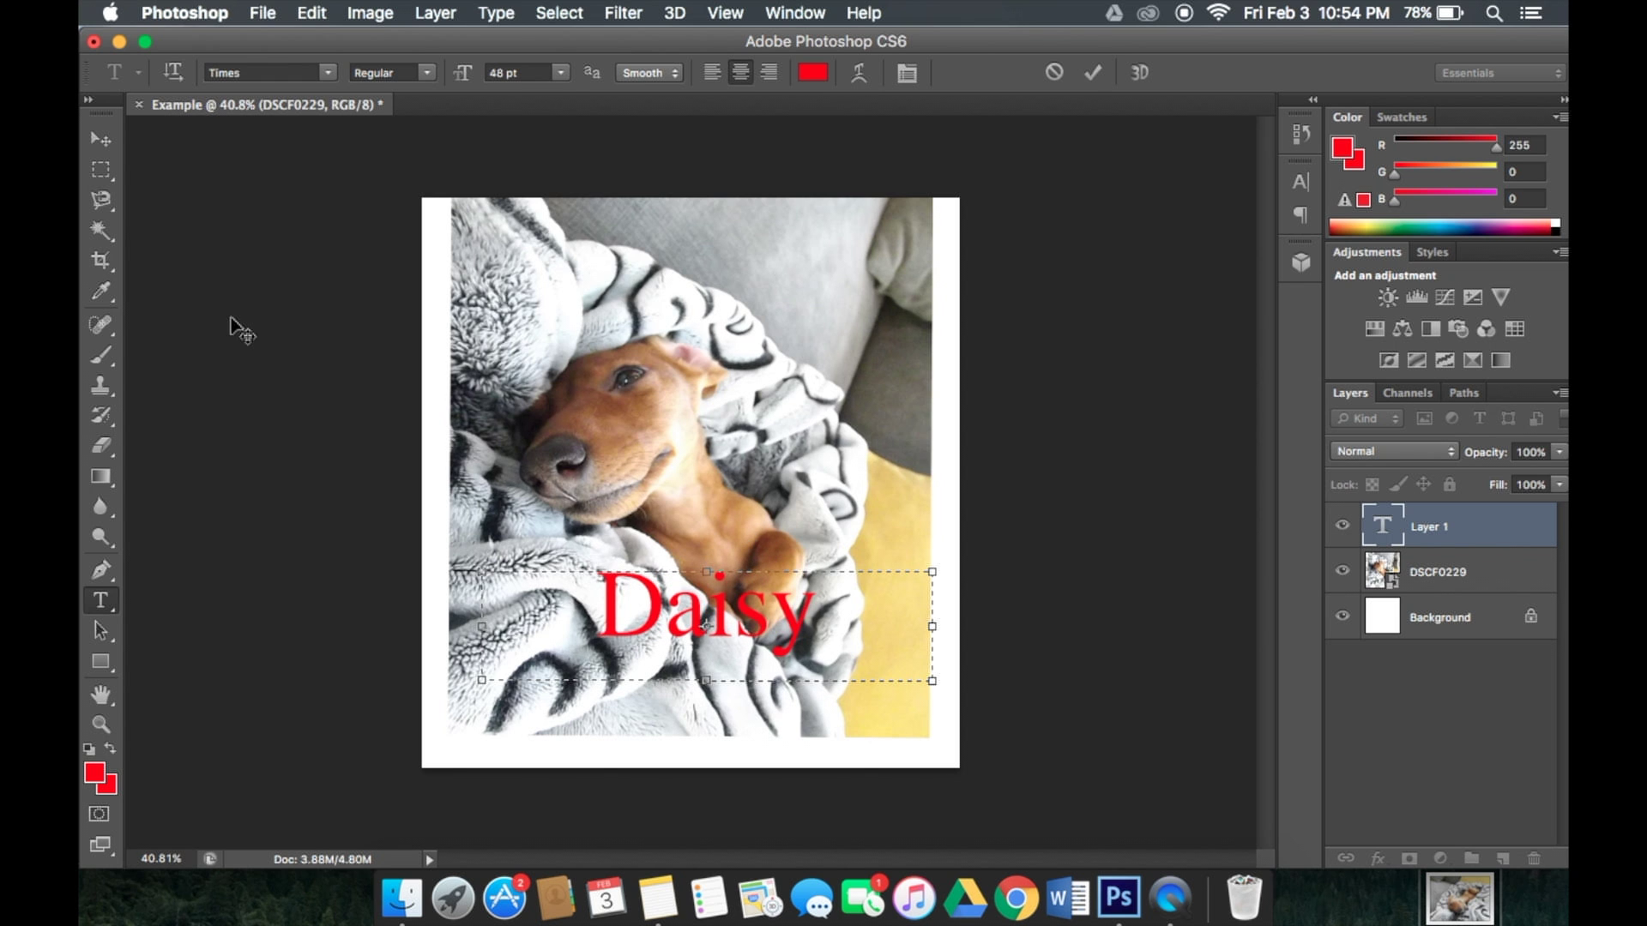
click(99, 140)
drag(661, 625, 513, 714)
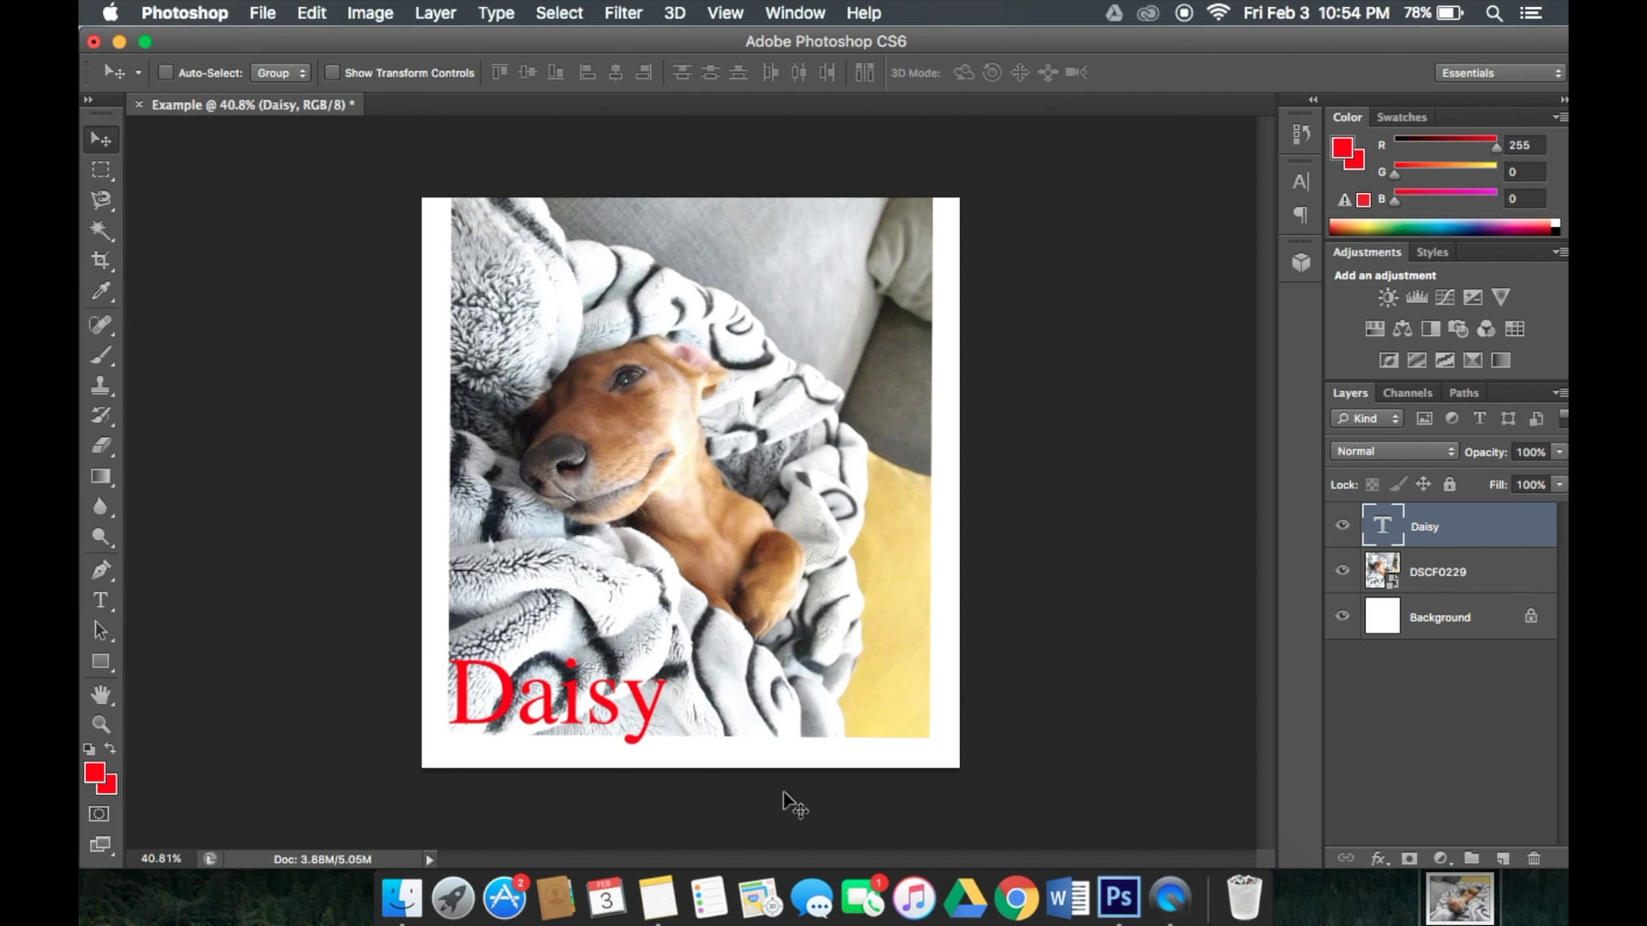
Toggle the visibility of the Daisy text layer and the DSCF0229 layer to compare the image with and without them.
click(1343, 526)
click(1343, 526)
click(1344, 572)
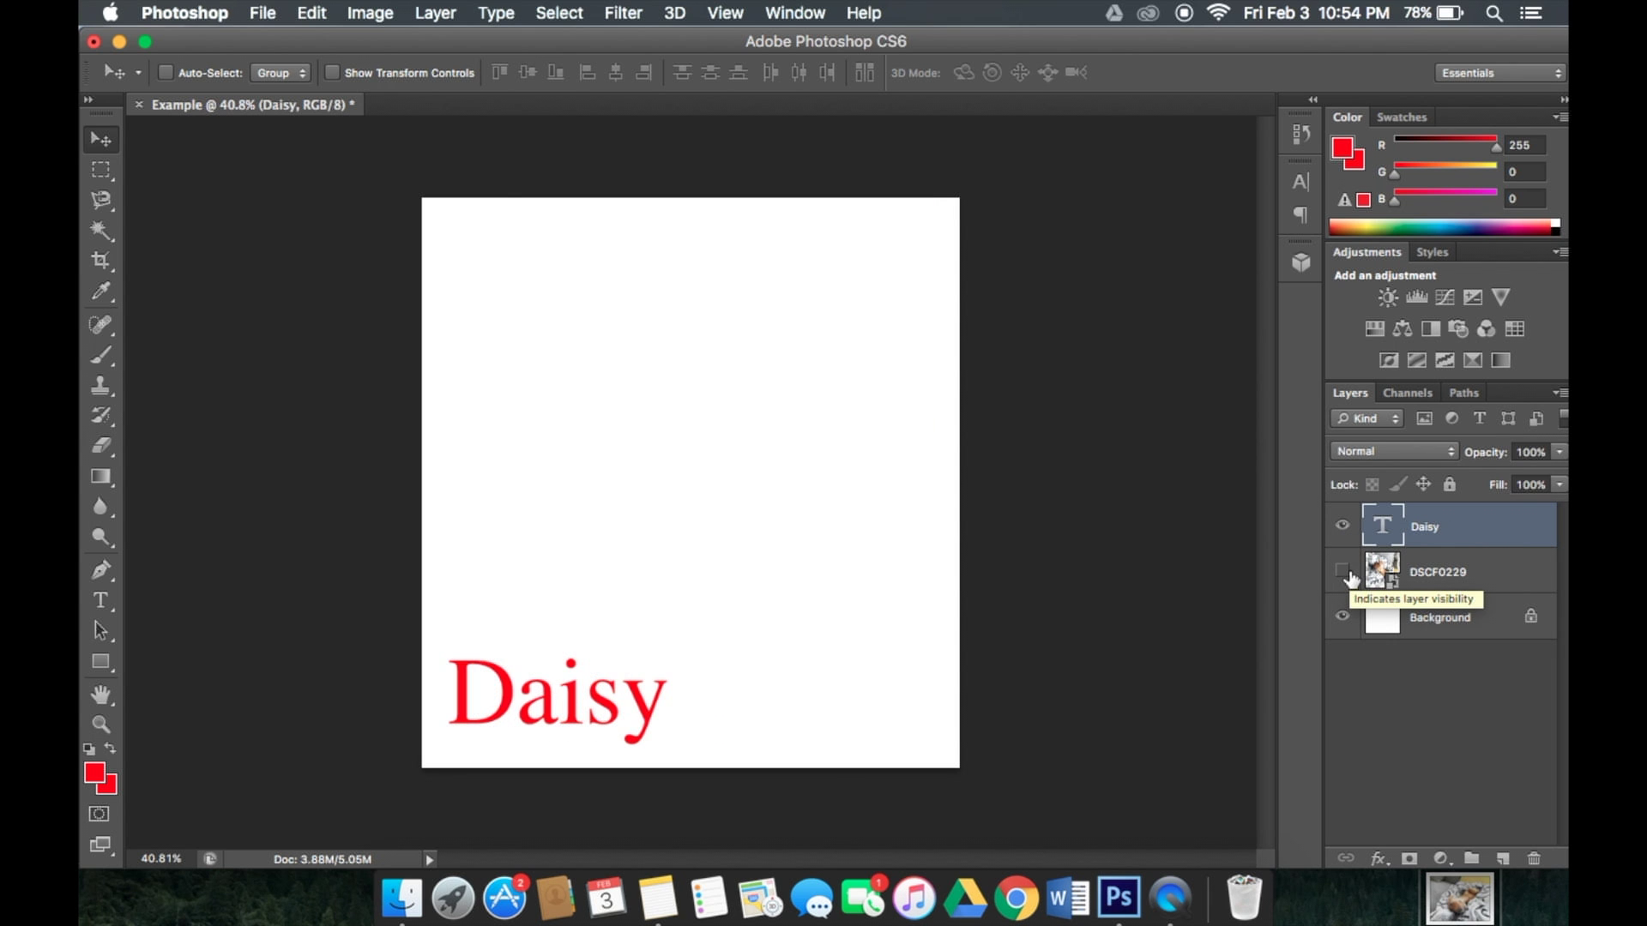
click(1343, 572)
click(1343, 527)
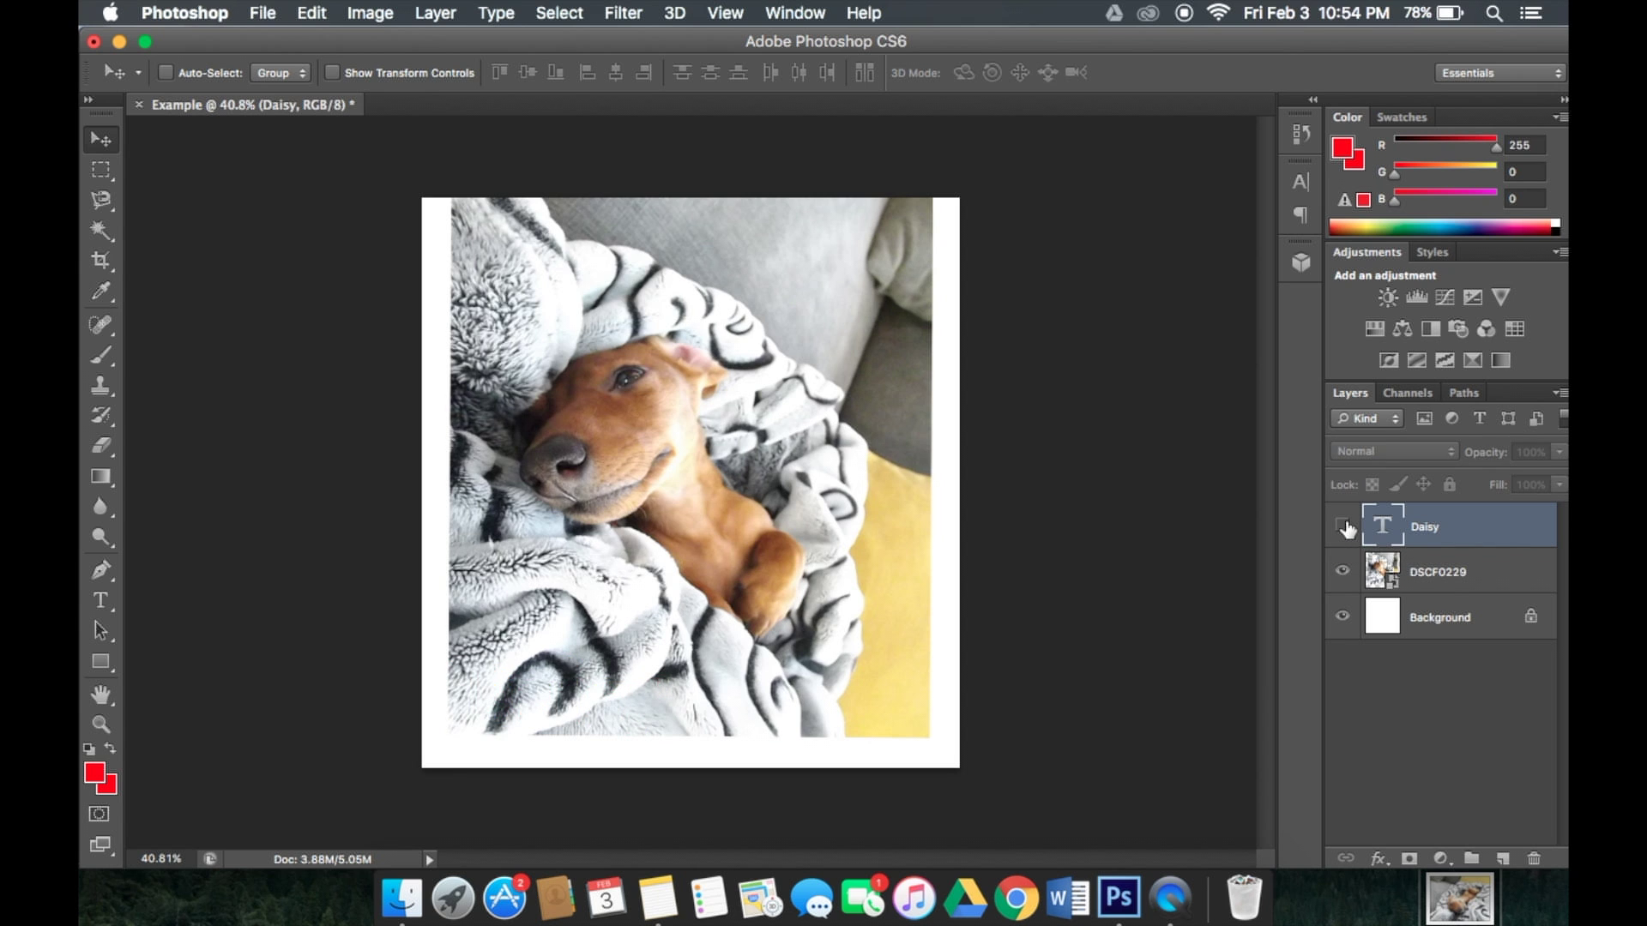
click(1343, 527)
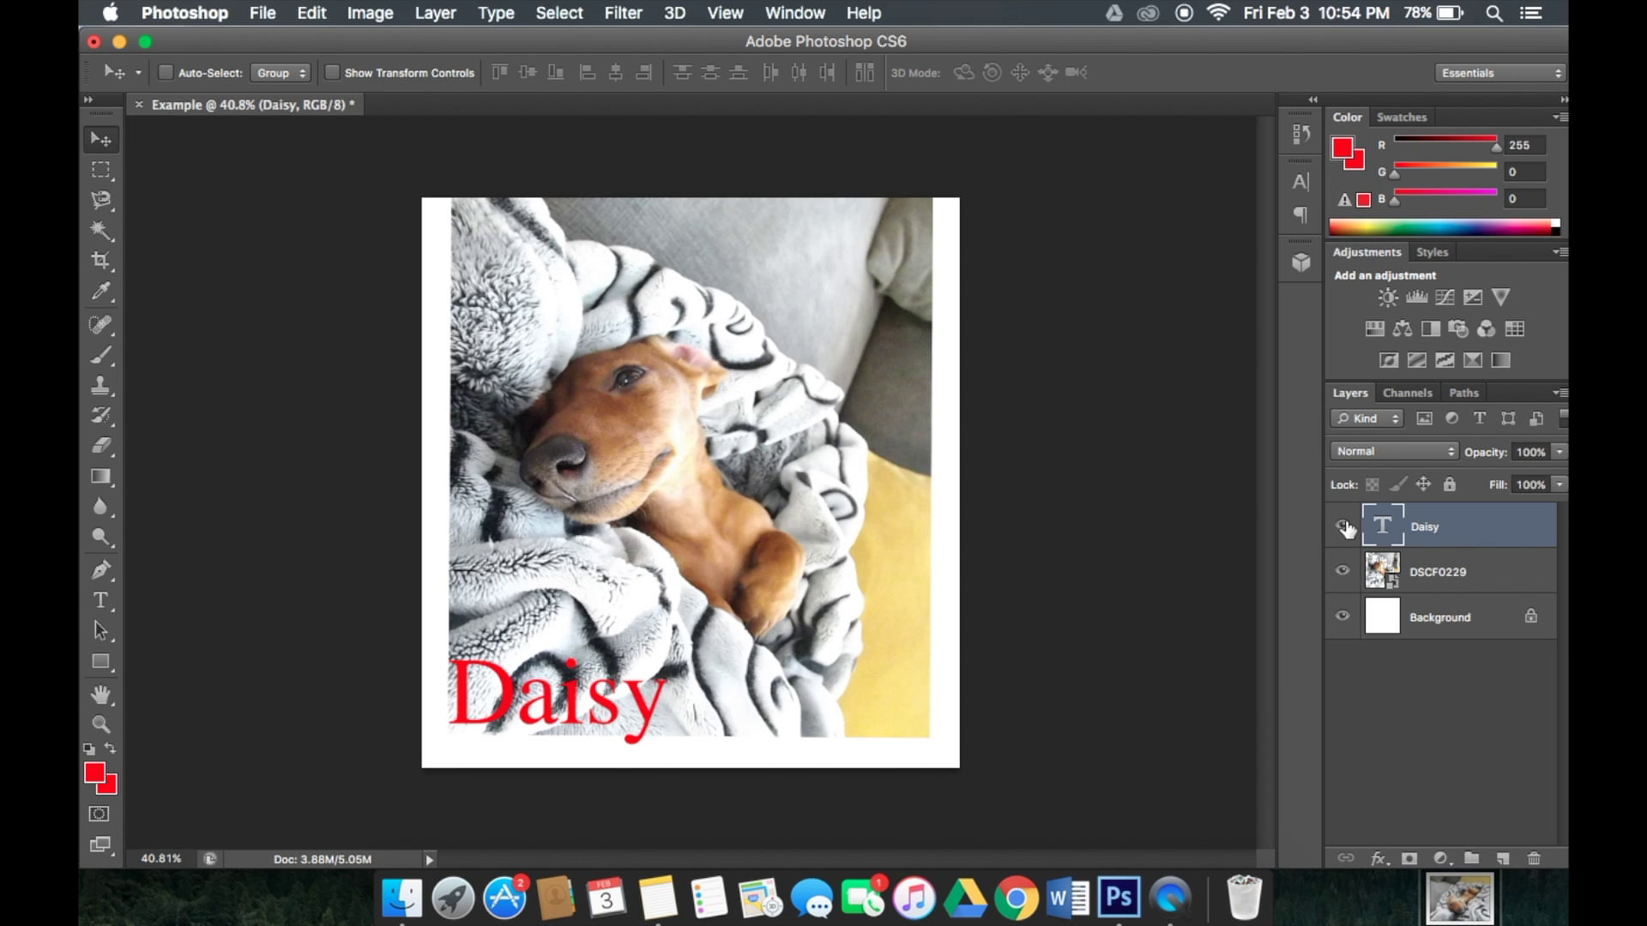
click(1343, 527)
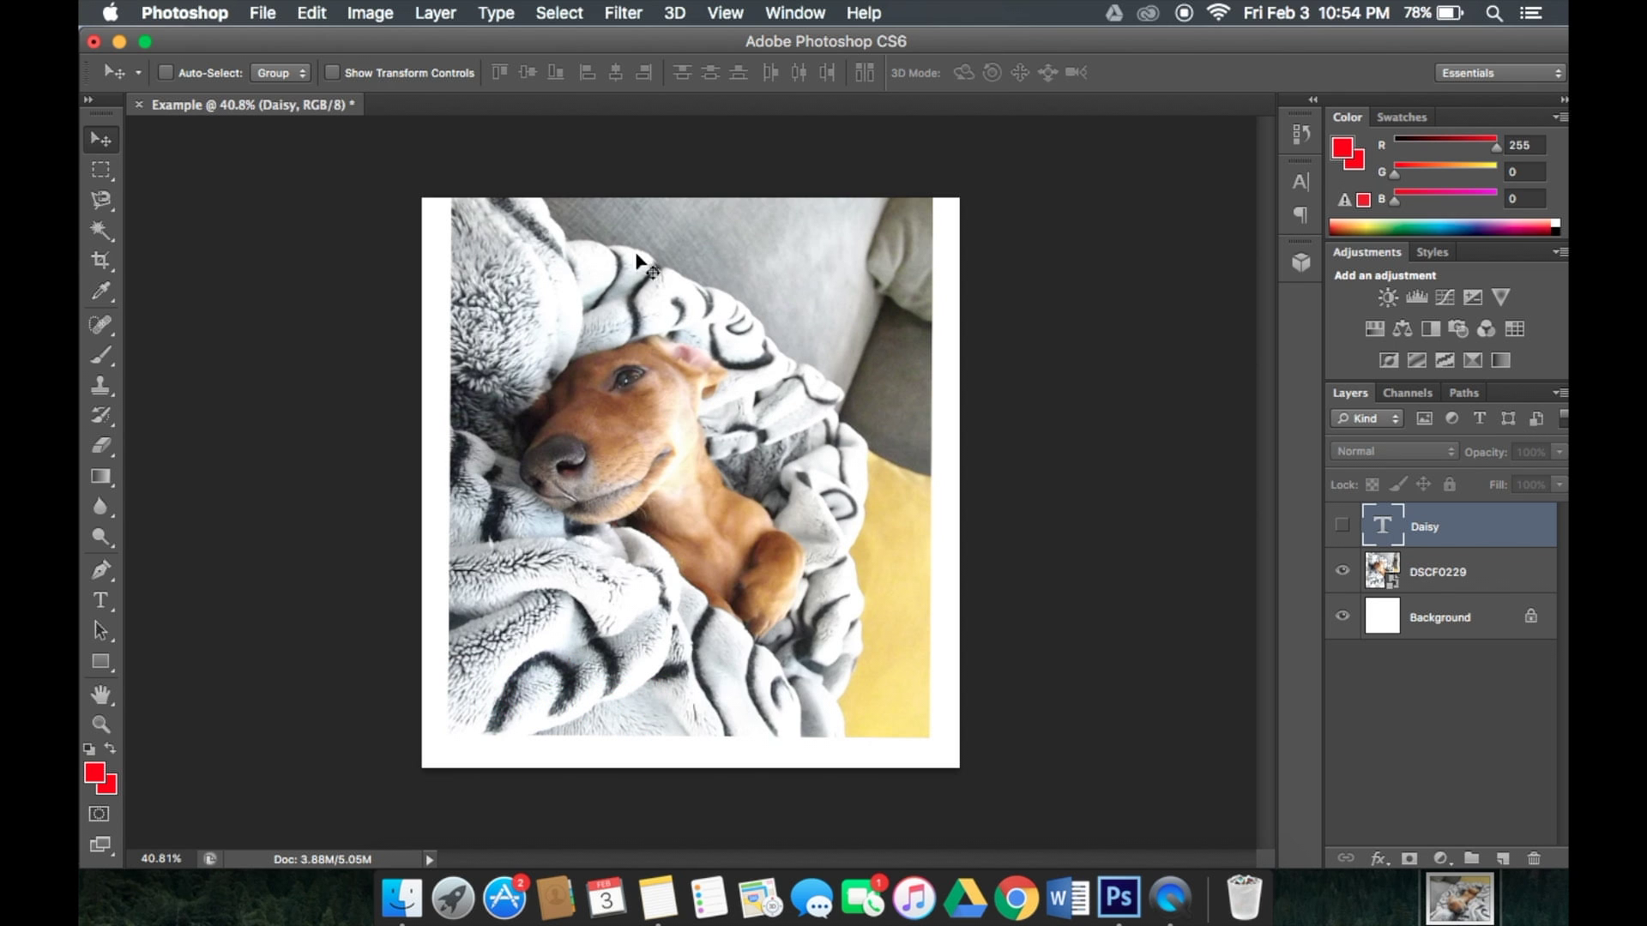
click(1343, 527)
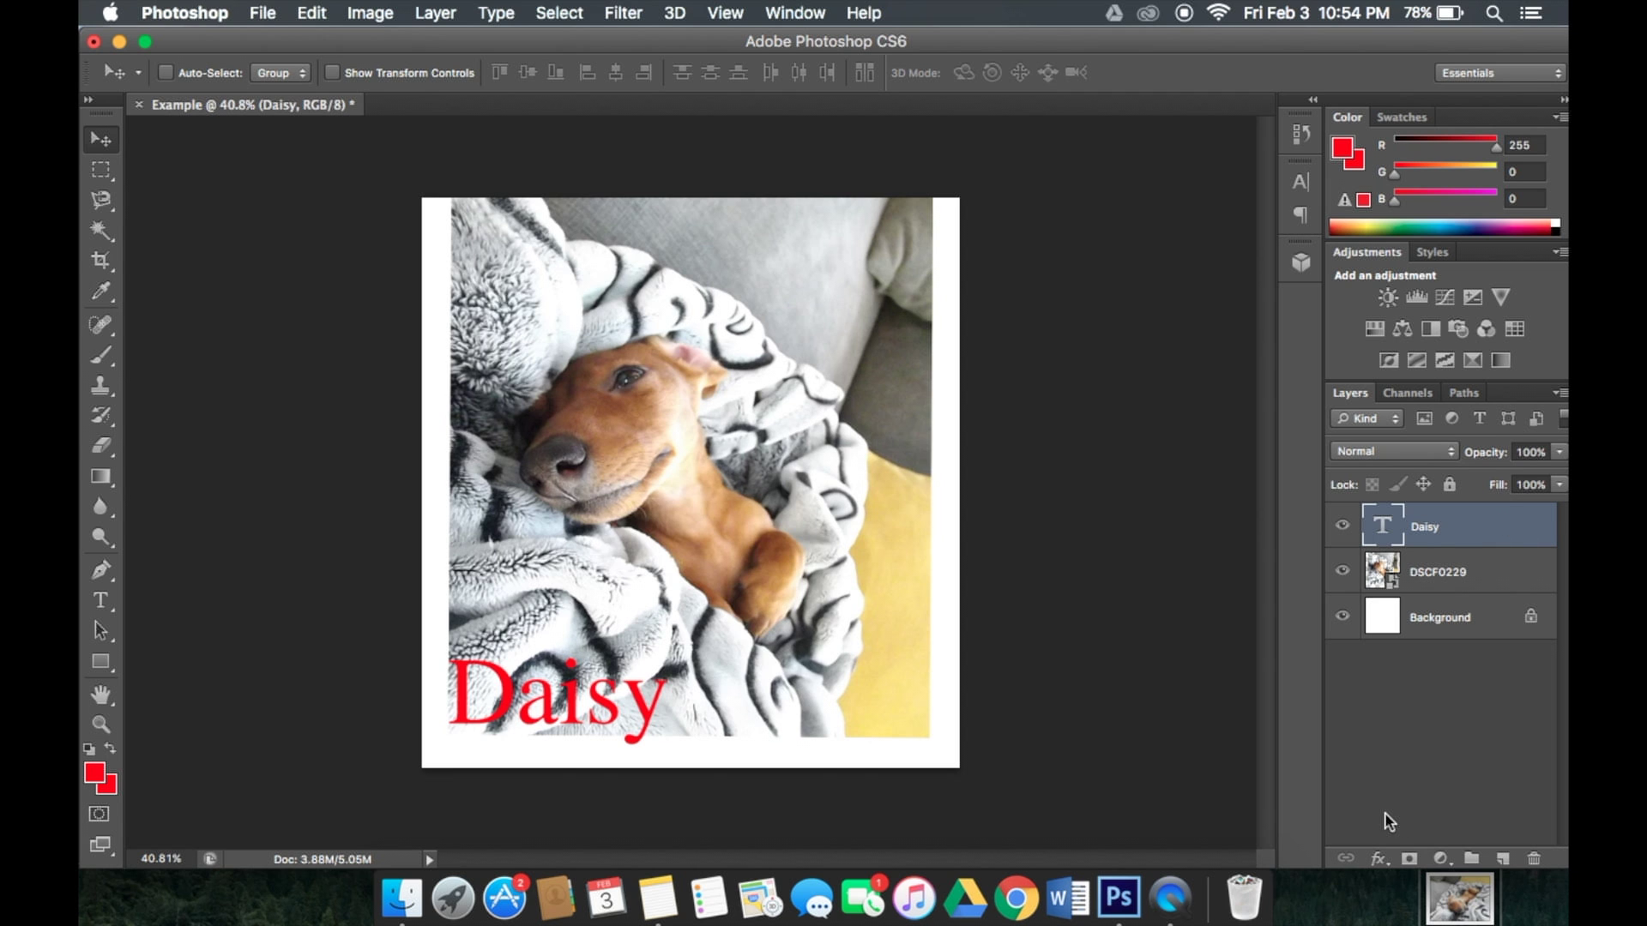
Move the Daisy text layer beneath the DSCF0229 layer and shift the dog photo slightly down on the canvas.
click(1450, 485)
drag(1442, 534, 1434, 592)
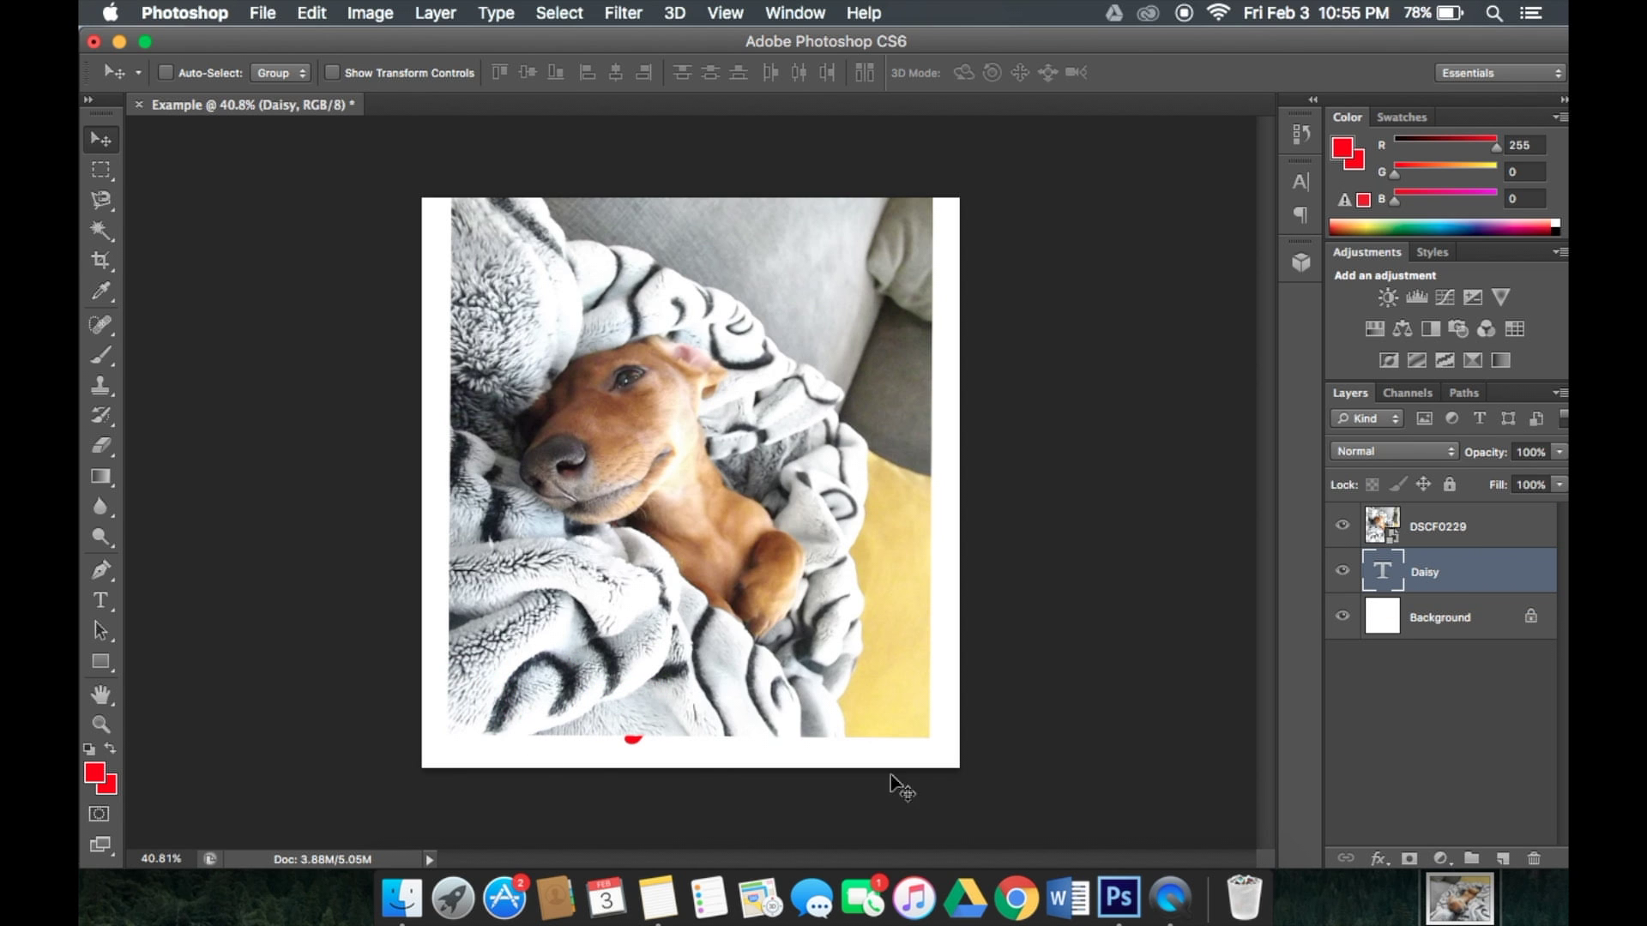
click(1428, 543)
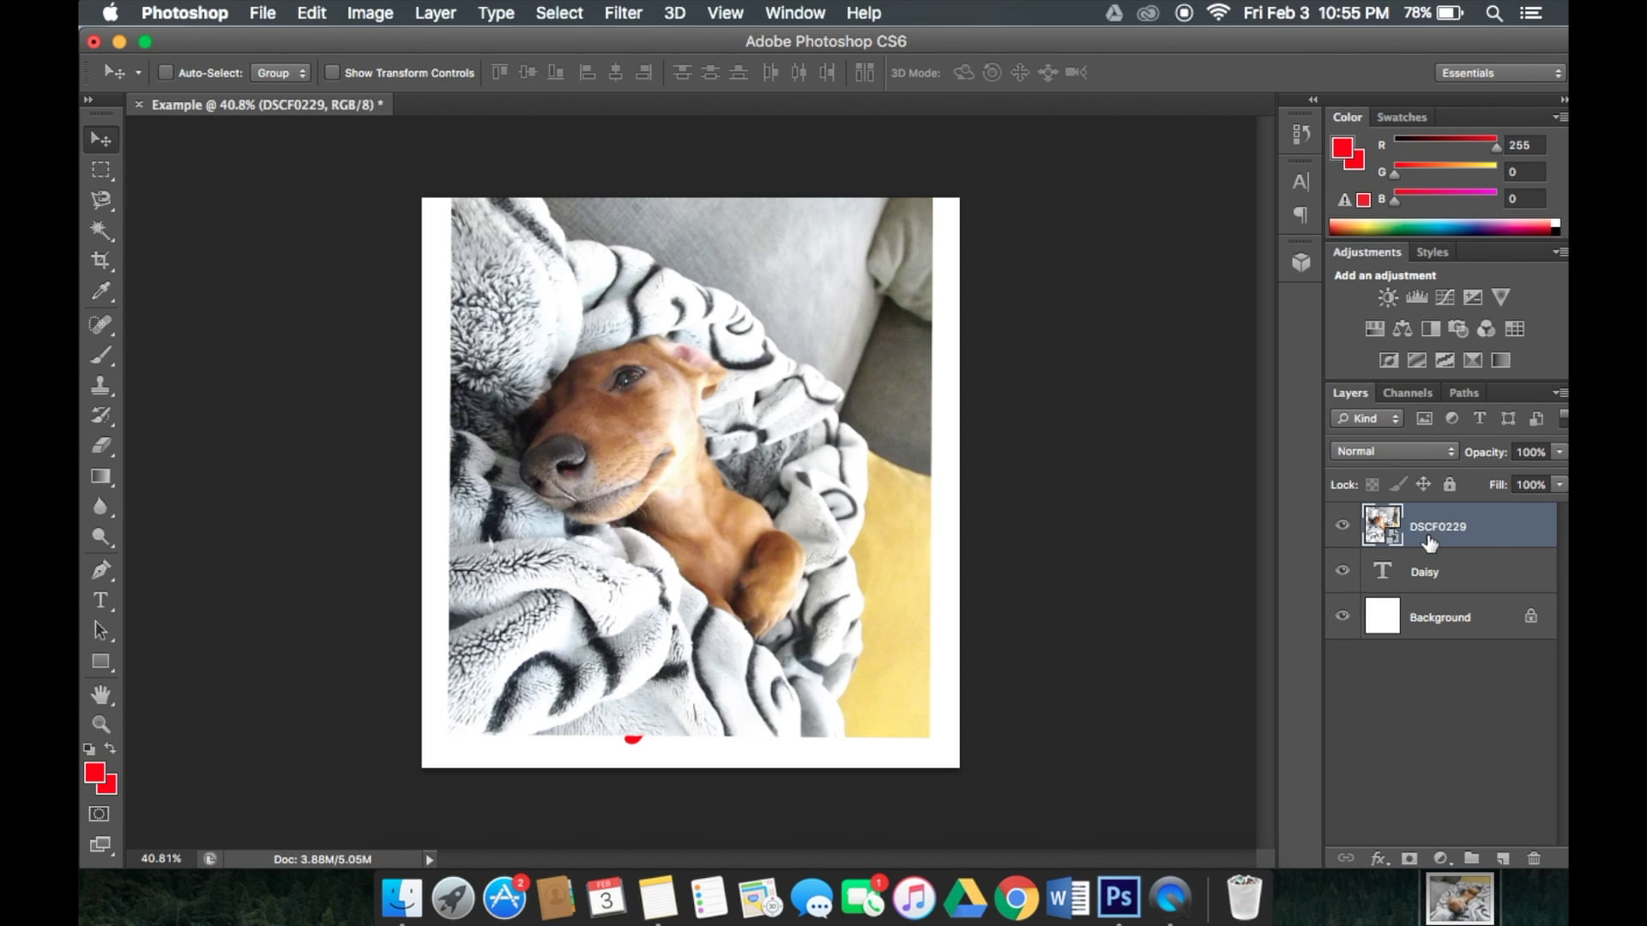
click(1427, 586)
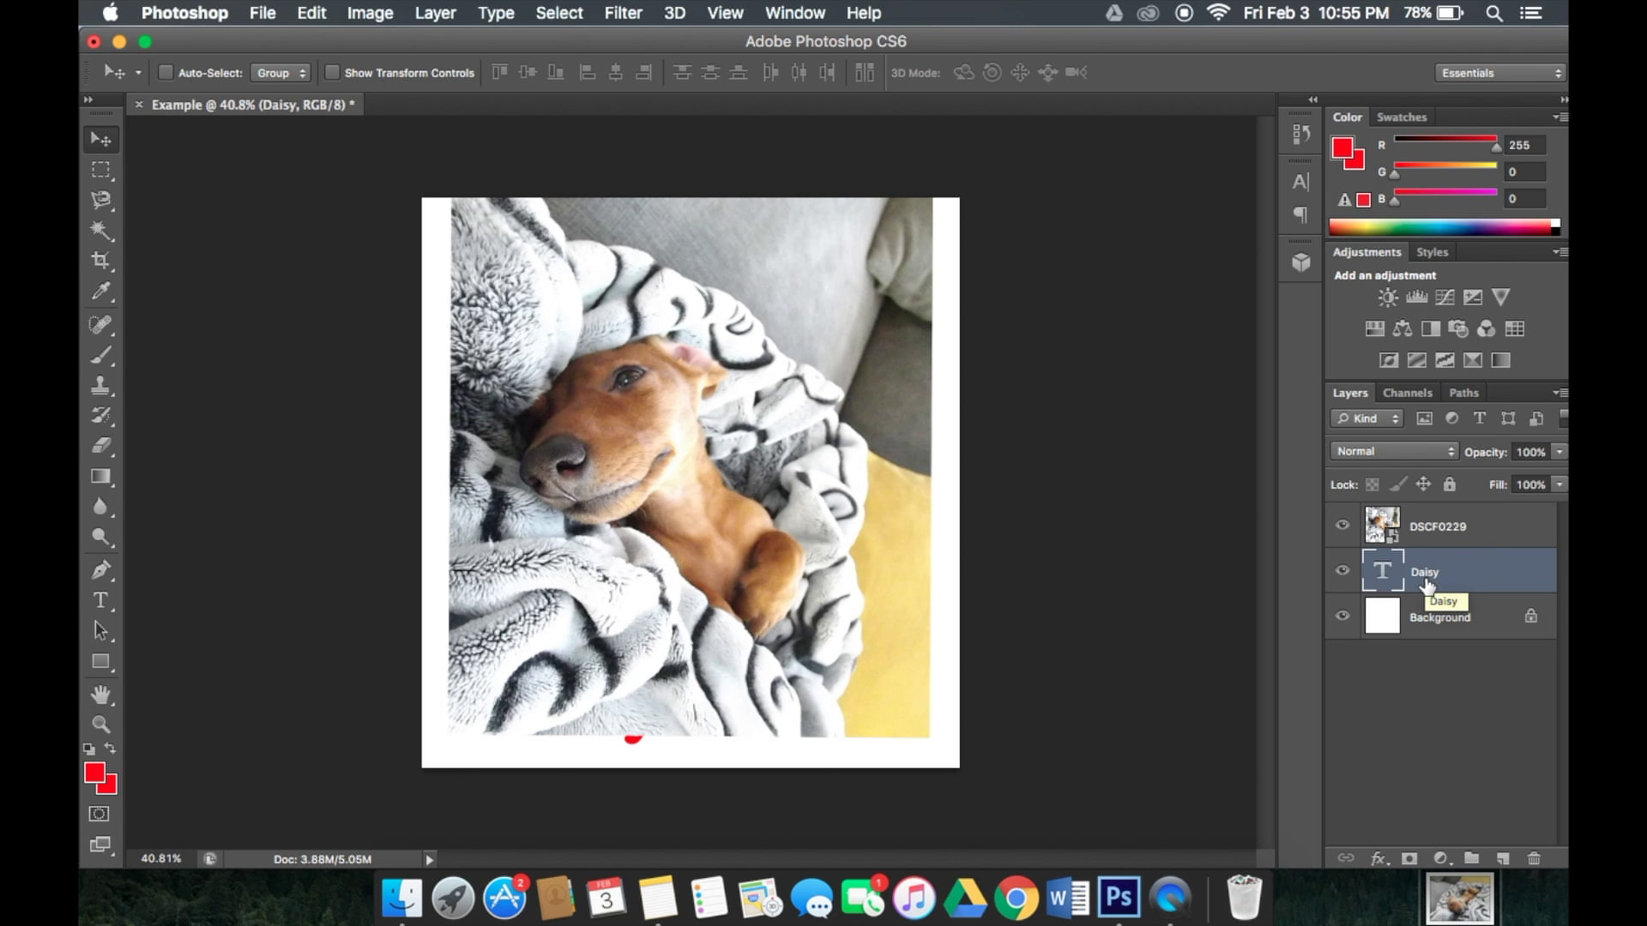
click(1474, 534)
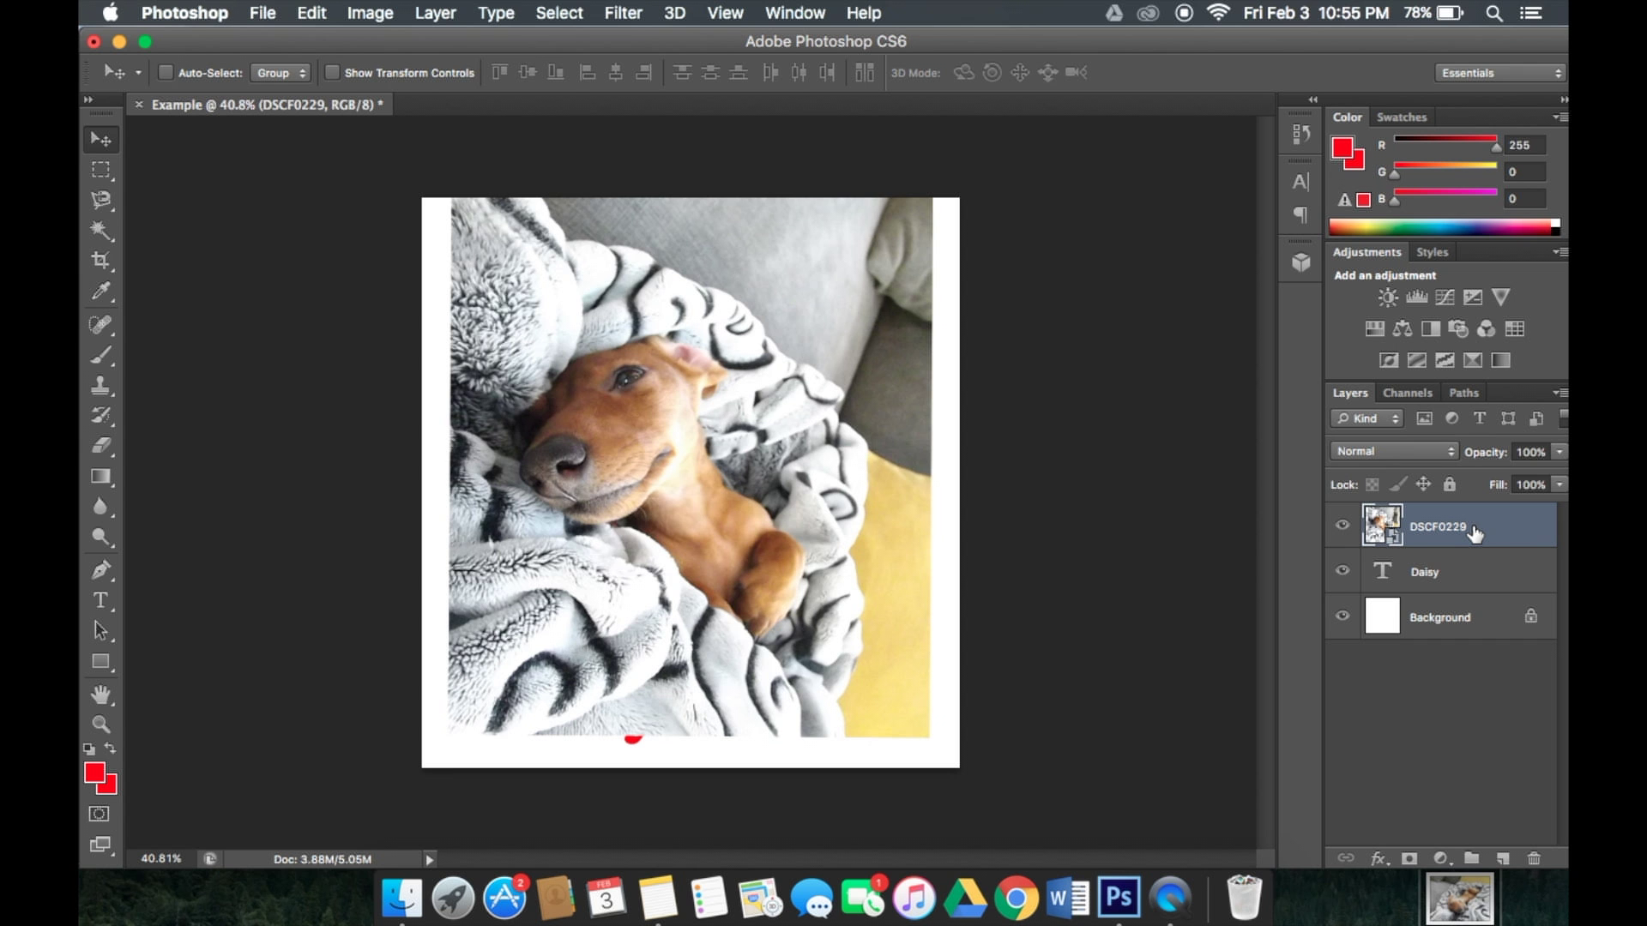
mouse_move(674, 581)
mouse_down()
mouse_move(678, 475)
mouse_move(645, 495)
mouse_move(669, 488)
mouse_move(649, 495)
mouse_move(660, 483)
mouse_move(645, 585)
mouse_move(675, 599)
mouse_move(667, 586)
mouse_up()
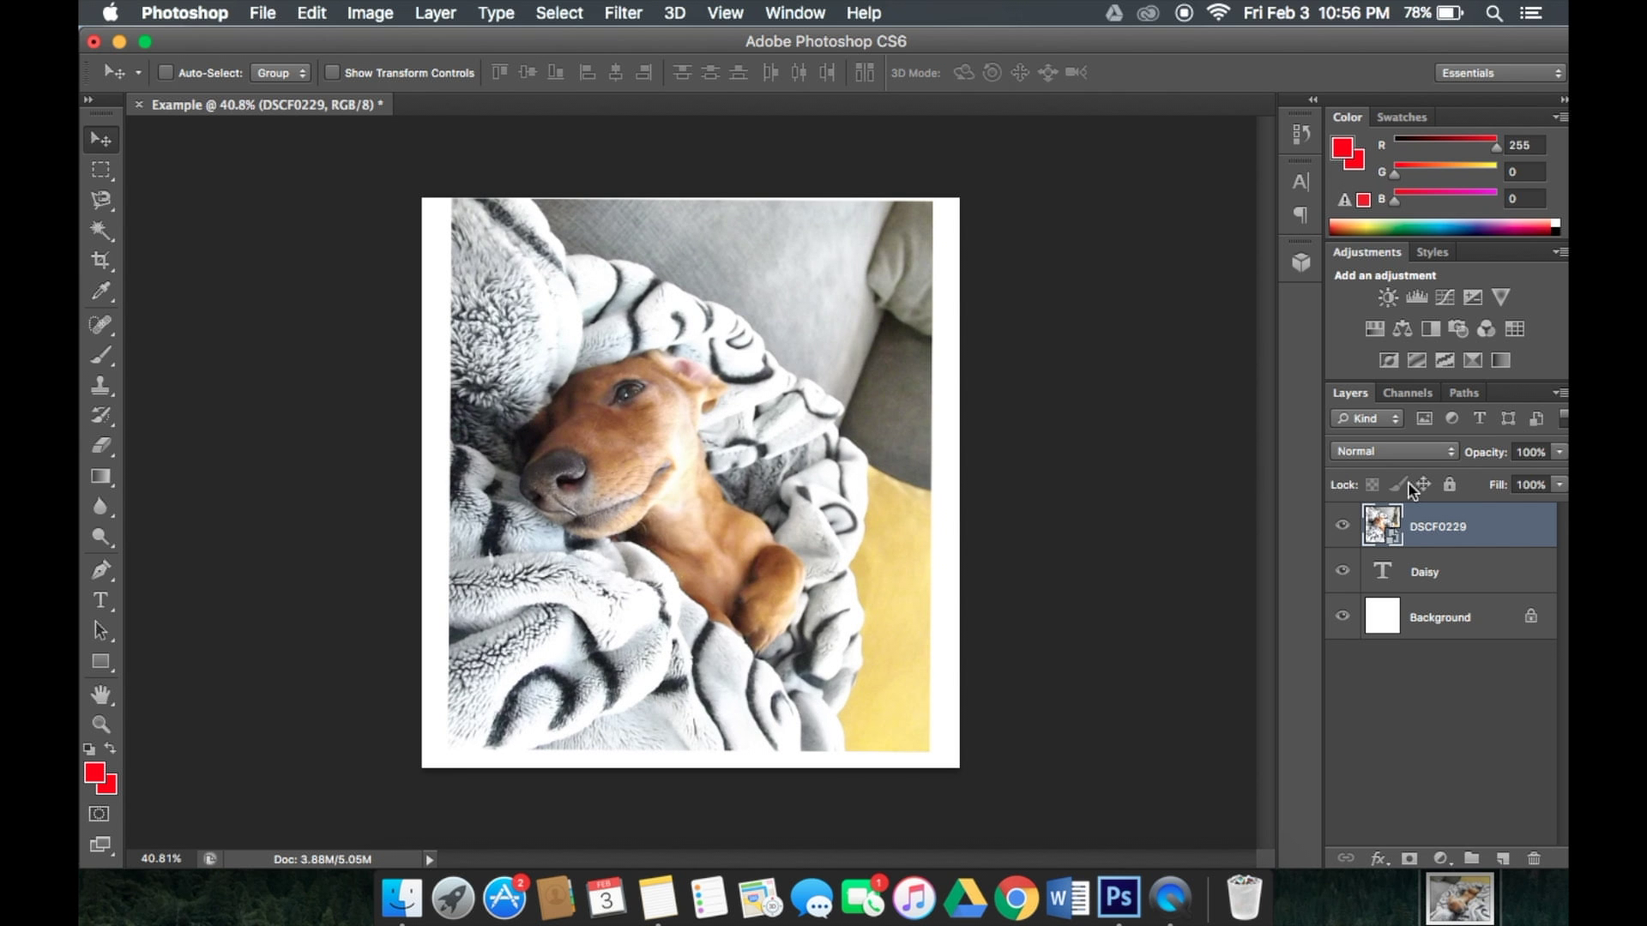
Reduce the DSCF0229 layer's opacity to 65%.
click(1559, 452)
drag(1549, 478, 1495, 481)
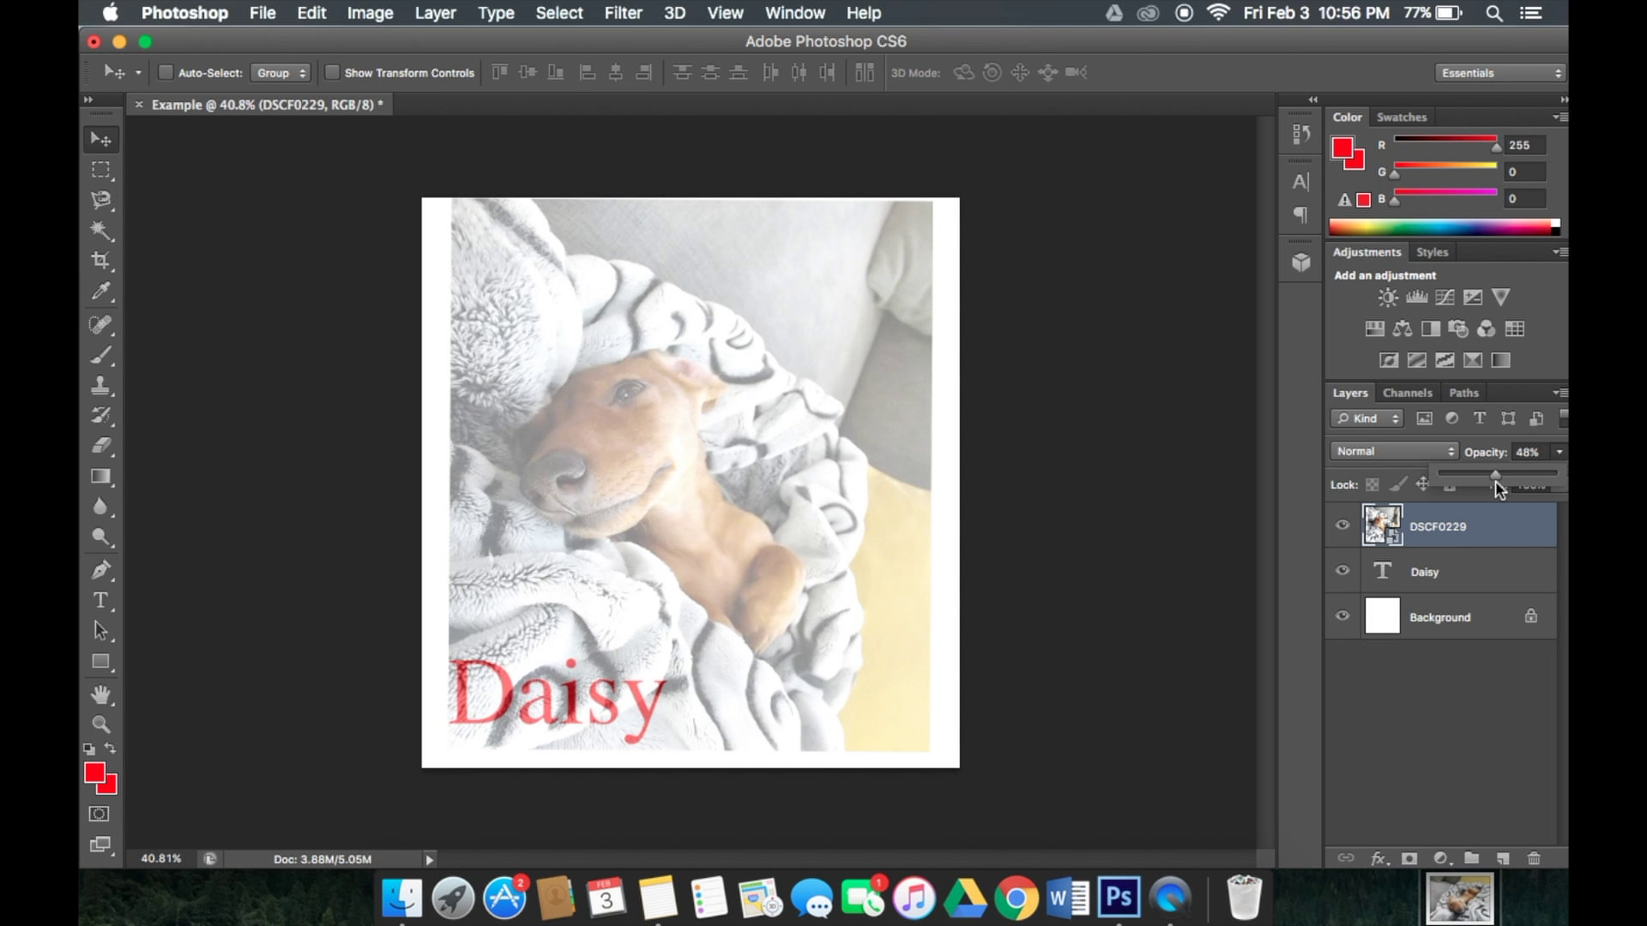
drag(1495, 480, 1516, 485)
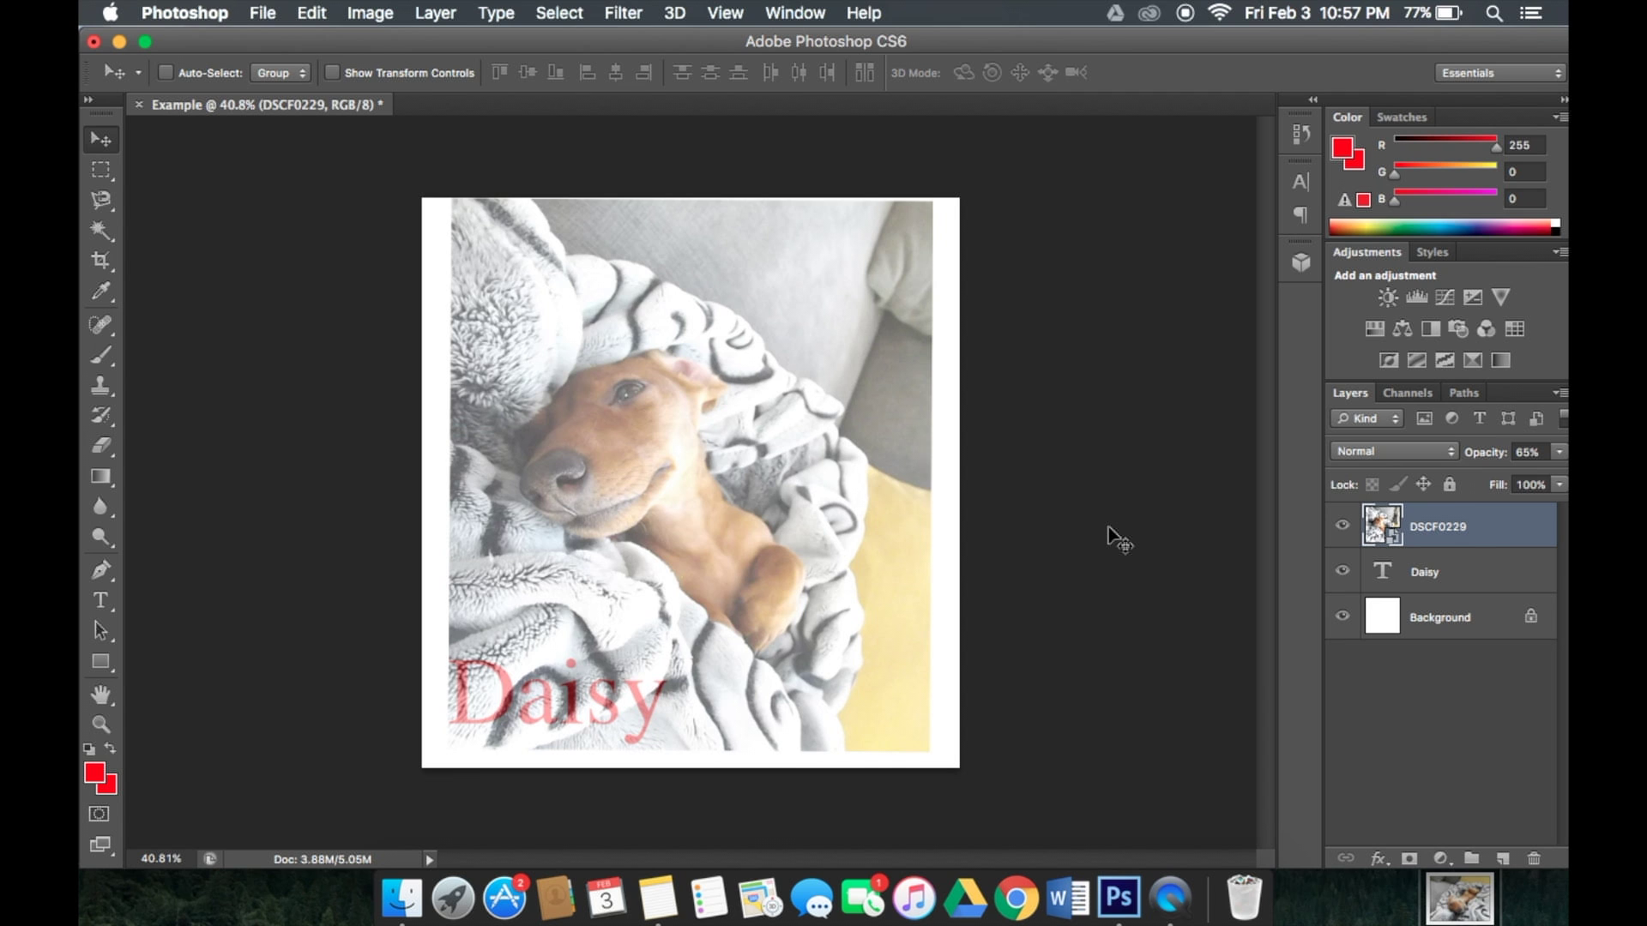
Open the Filter Gallery for the dog photo and preview the Artistic Colored Pencil effect on the whole image.
click(621, 11)
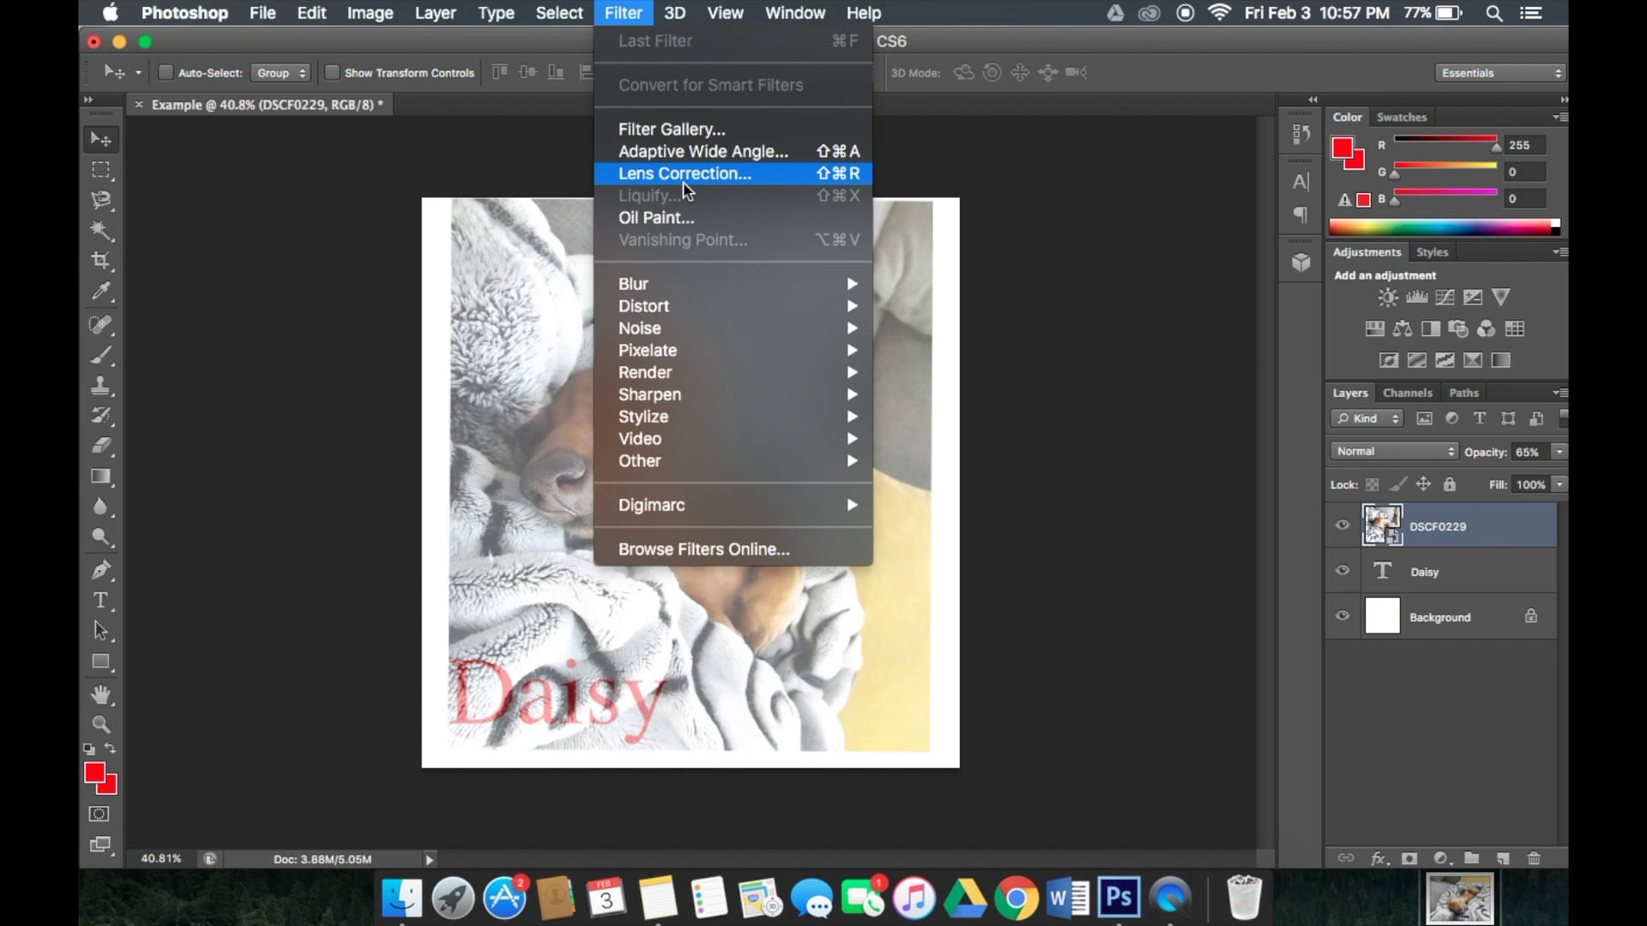
click(671, 129)
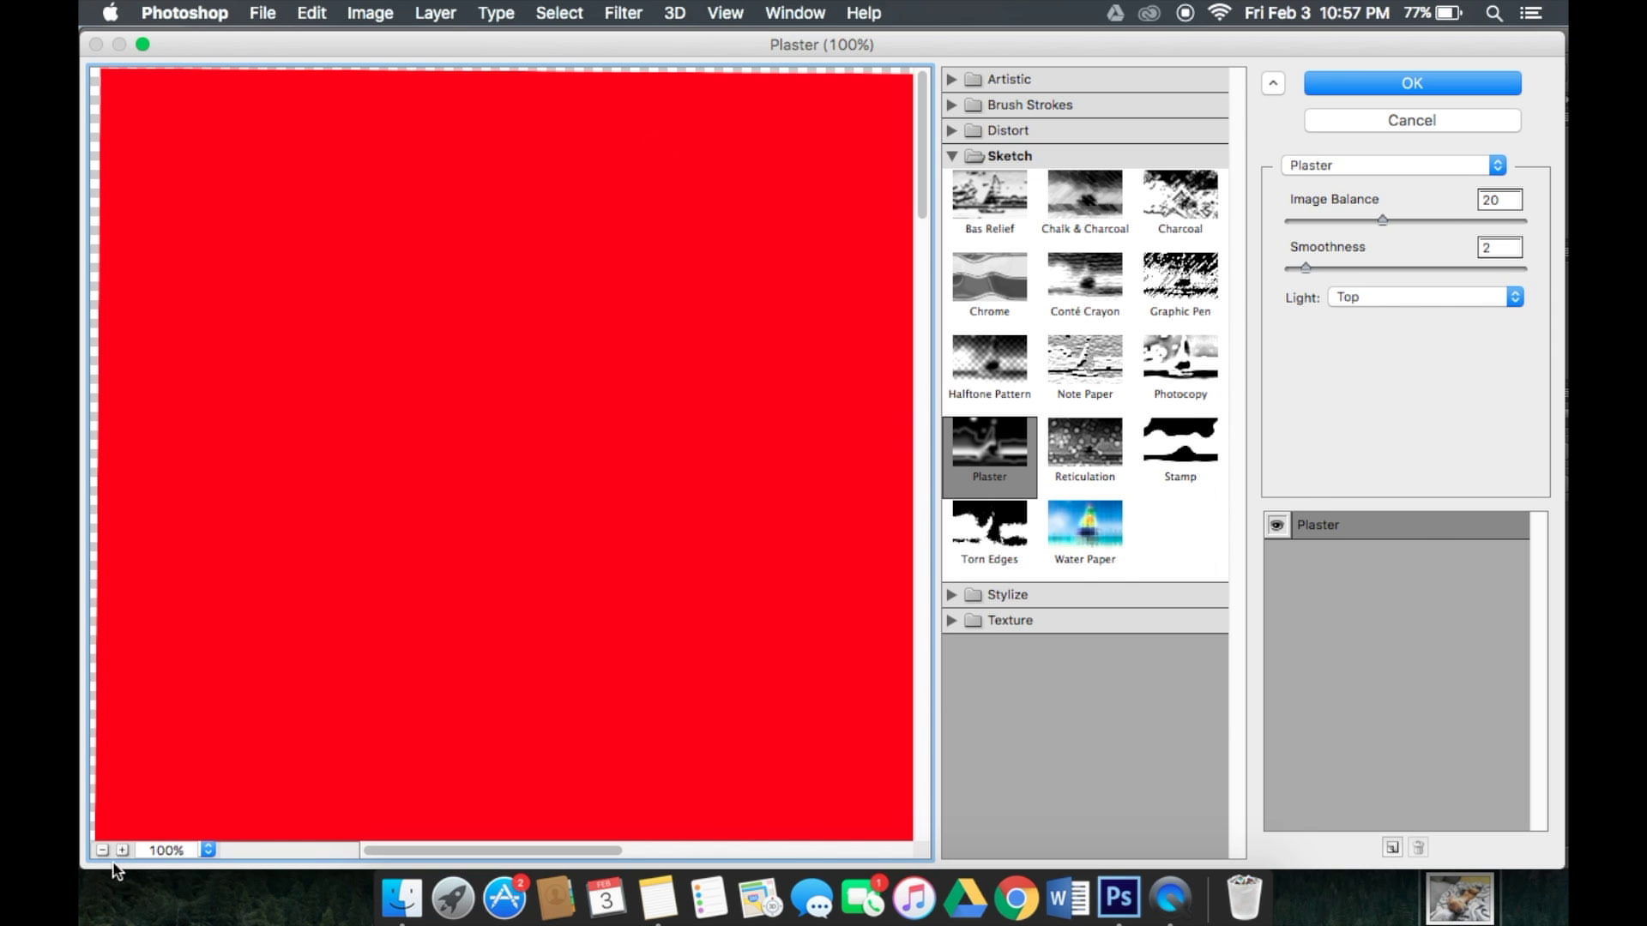
click(101, 850)
click(102, 850)
click(102, 850)
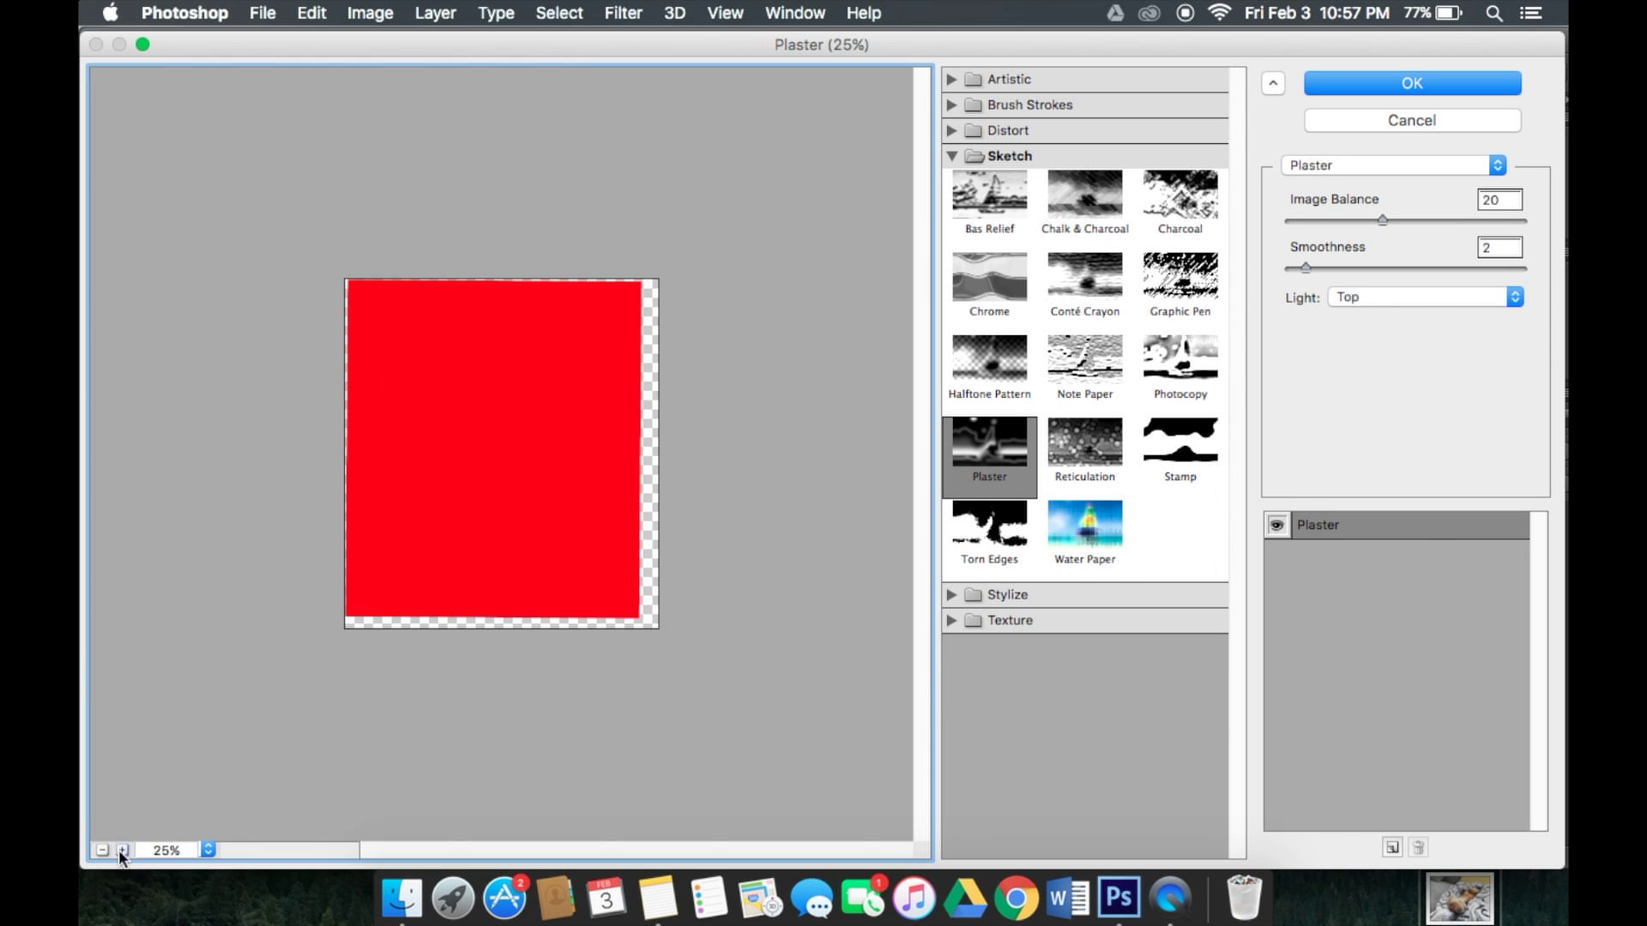
click(122, 850)
click(1003, 79)
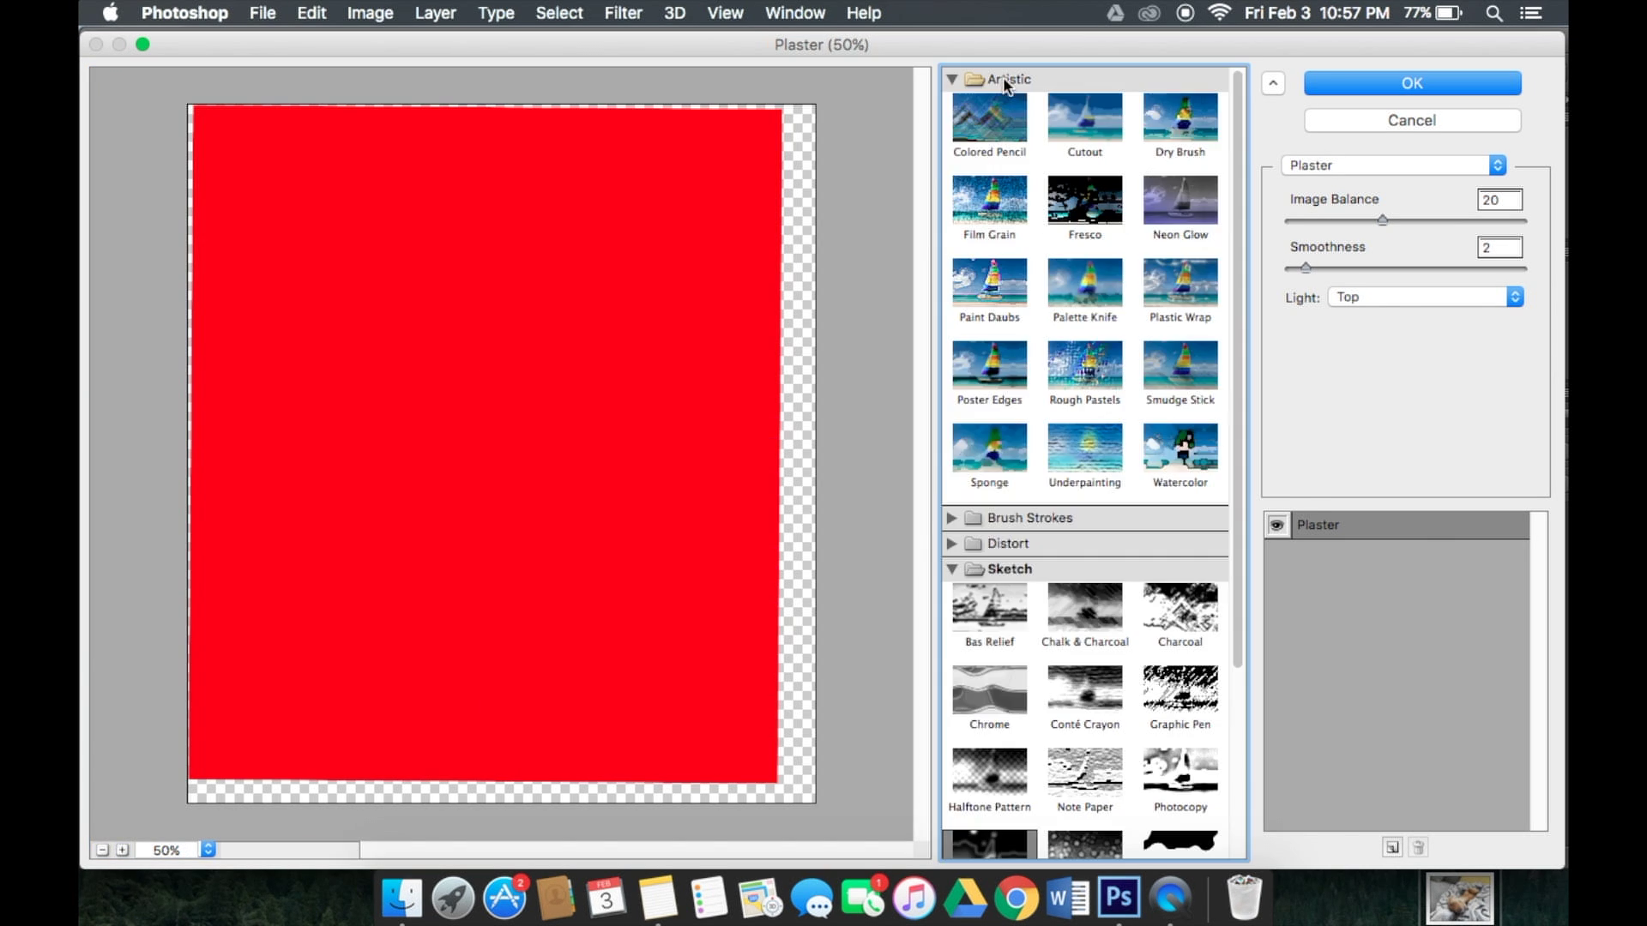
click(1000, 129)
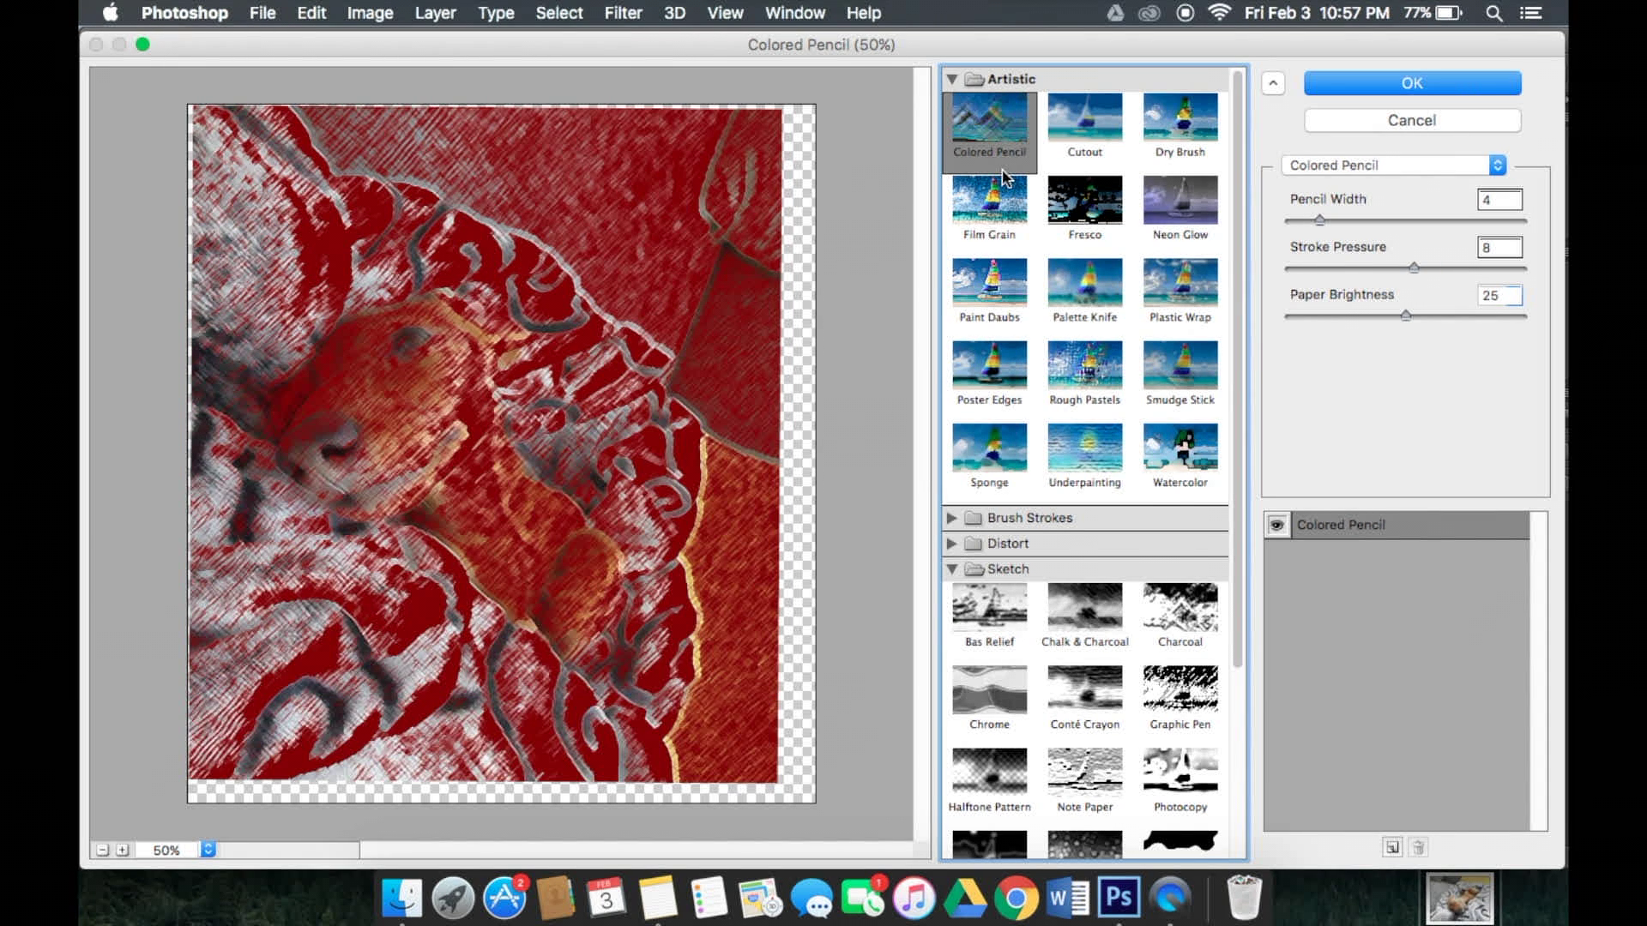
Preview the Brush Strokes effects Dark Strokes, Ink Outlines, Spatter, Sprayed Strokes and Sumi-e on the dog photo.
click(1030, 517)
click(1014, 220)
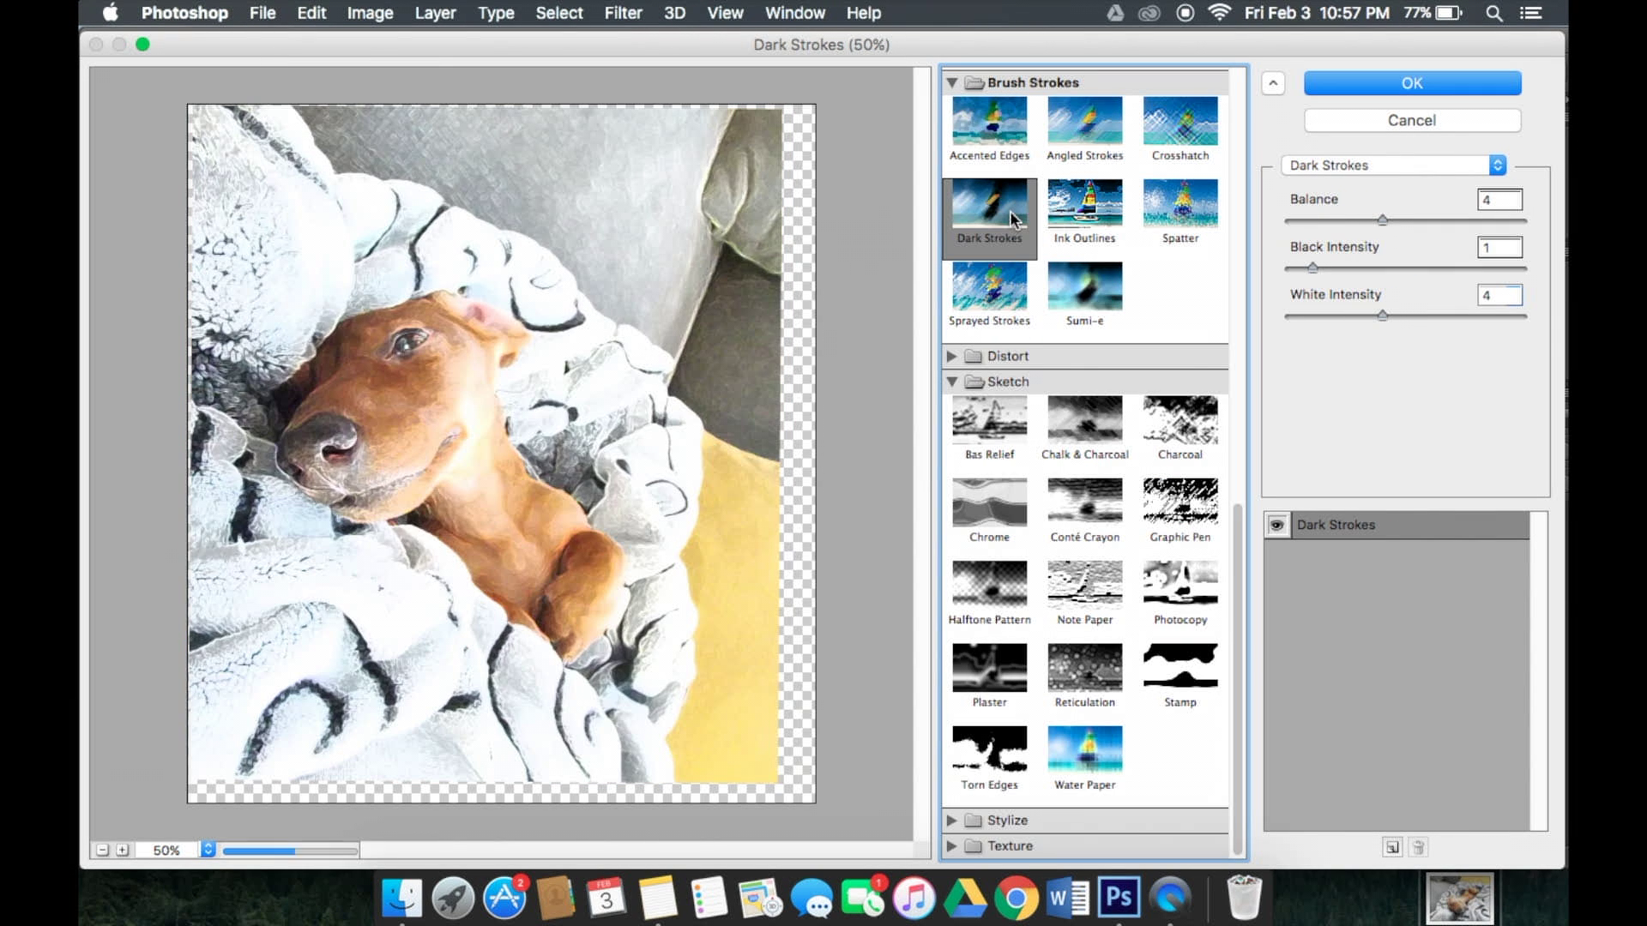
click(1088, 228)
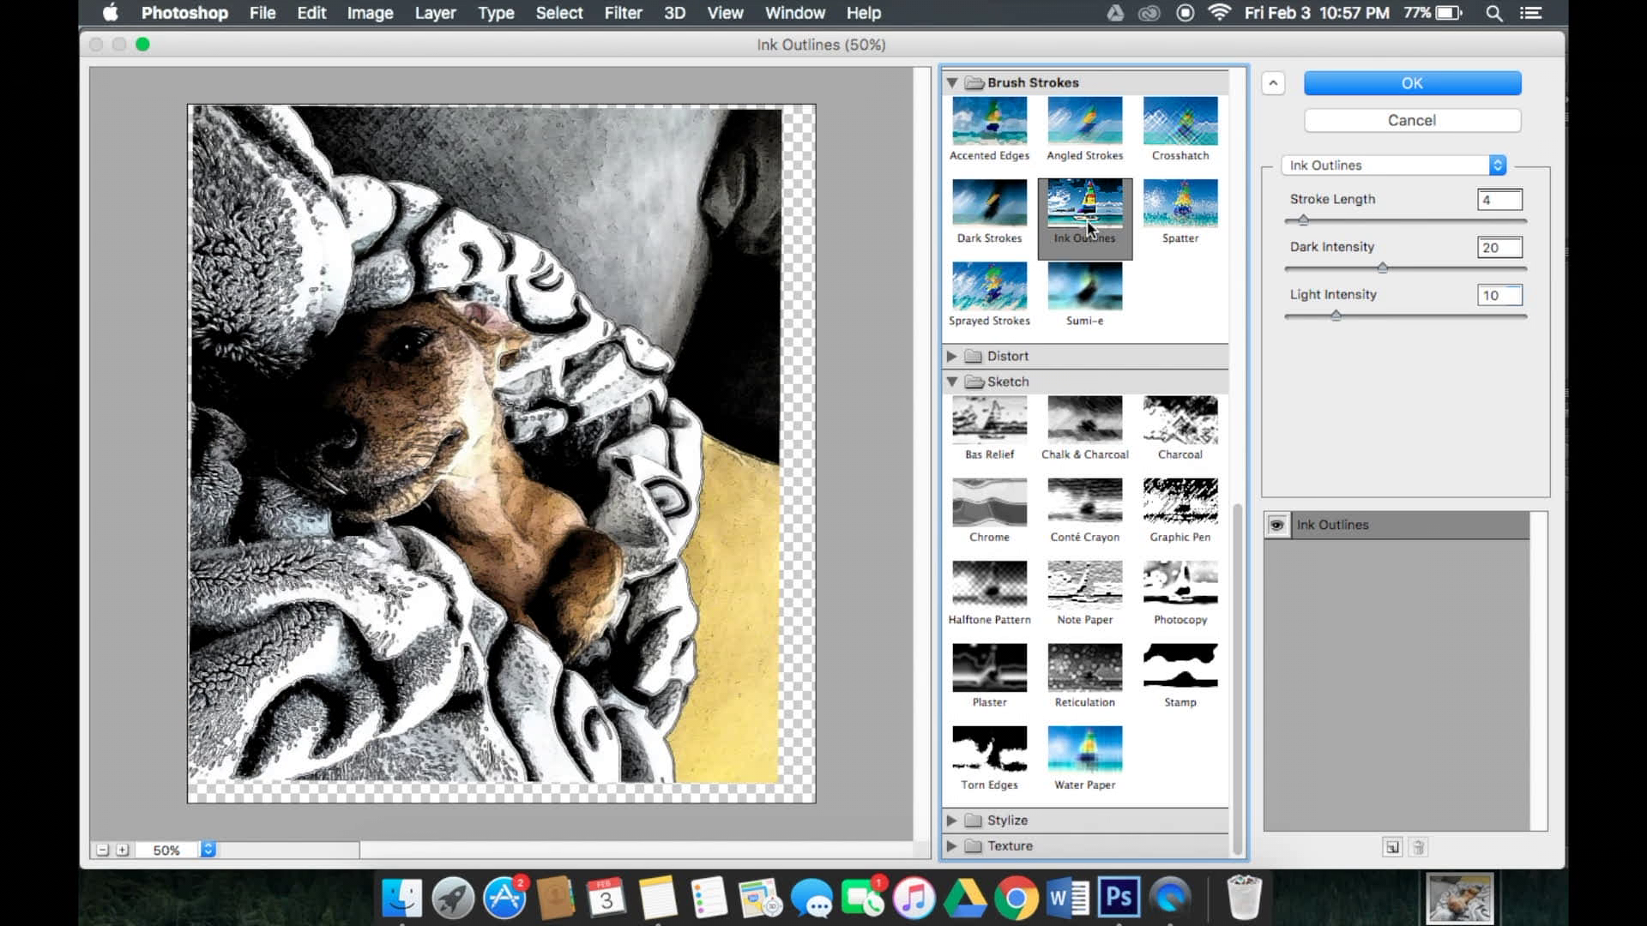
click(1170, 209)
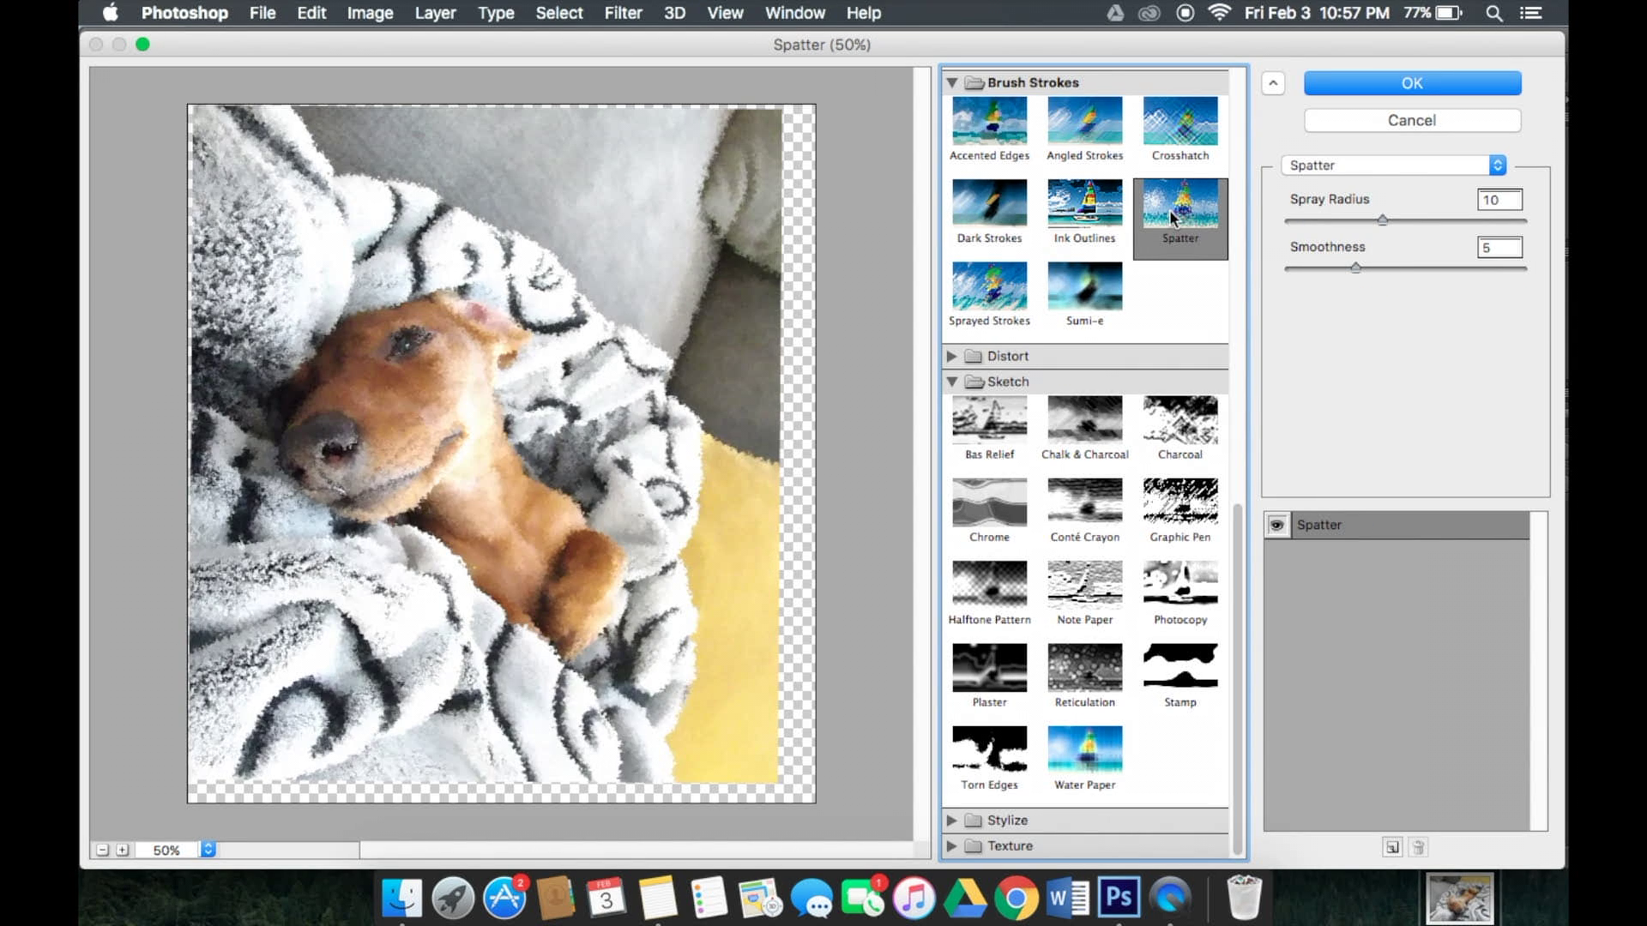
click(996, 290)
click(1078, 297)
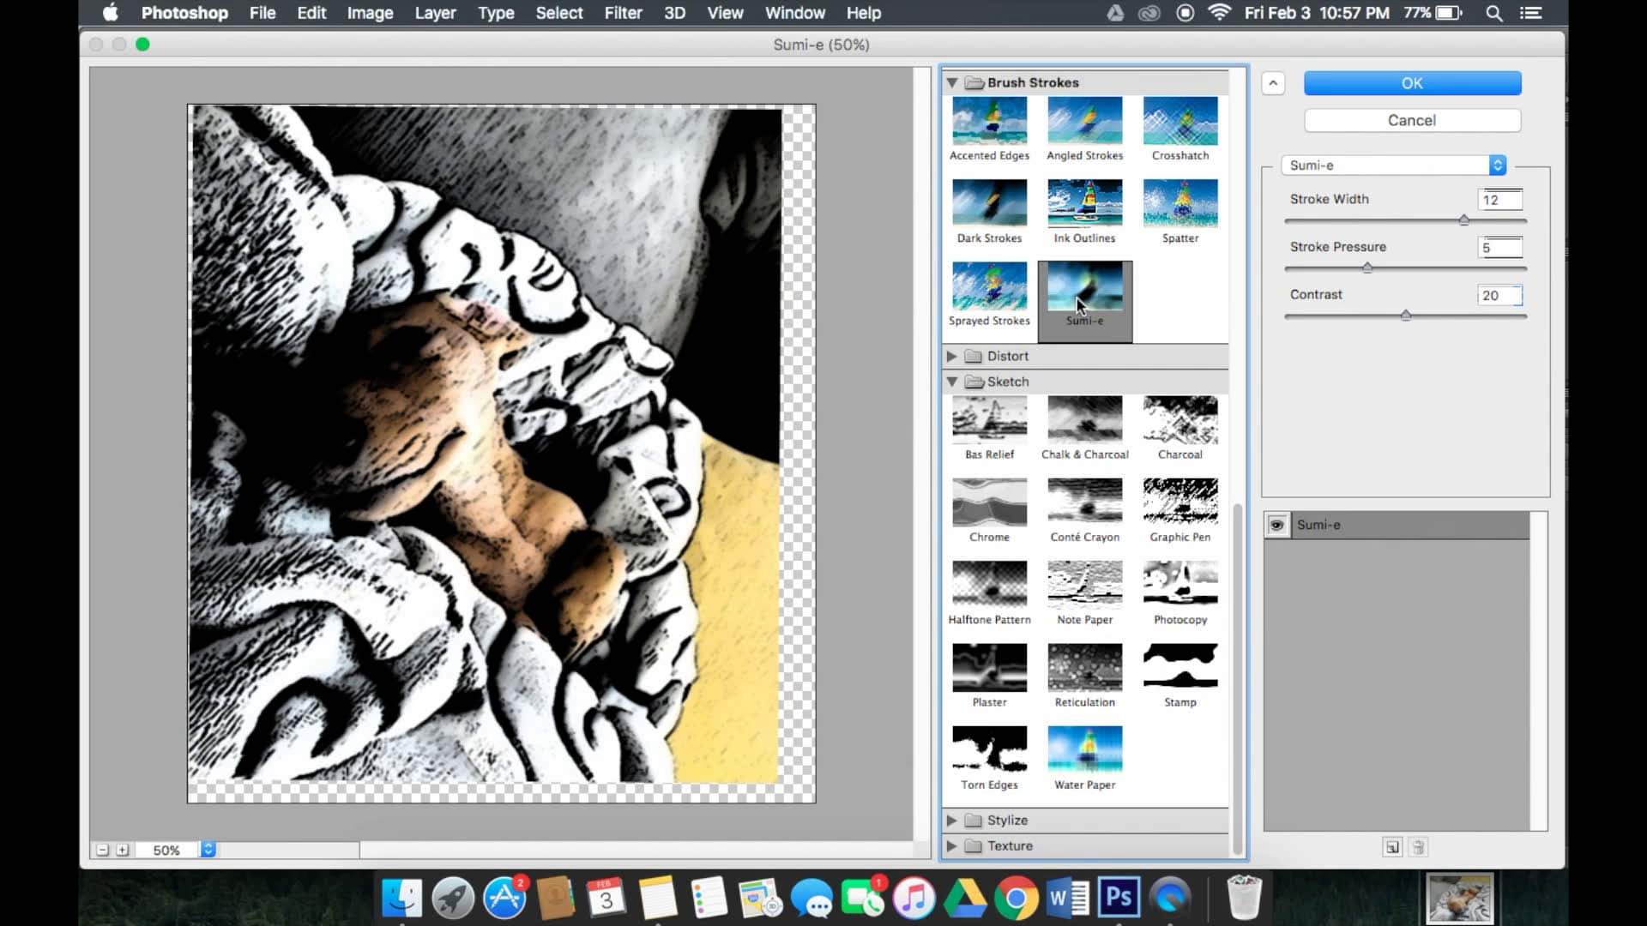
Preview the Distort effects Diffuse Glow and Glass and the Sketch effects Bas Relief, Chalk & Charcoal and Chrome.
click(976, 357)
click(987, 439)
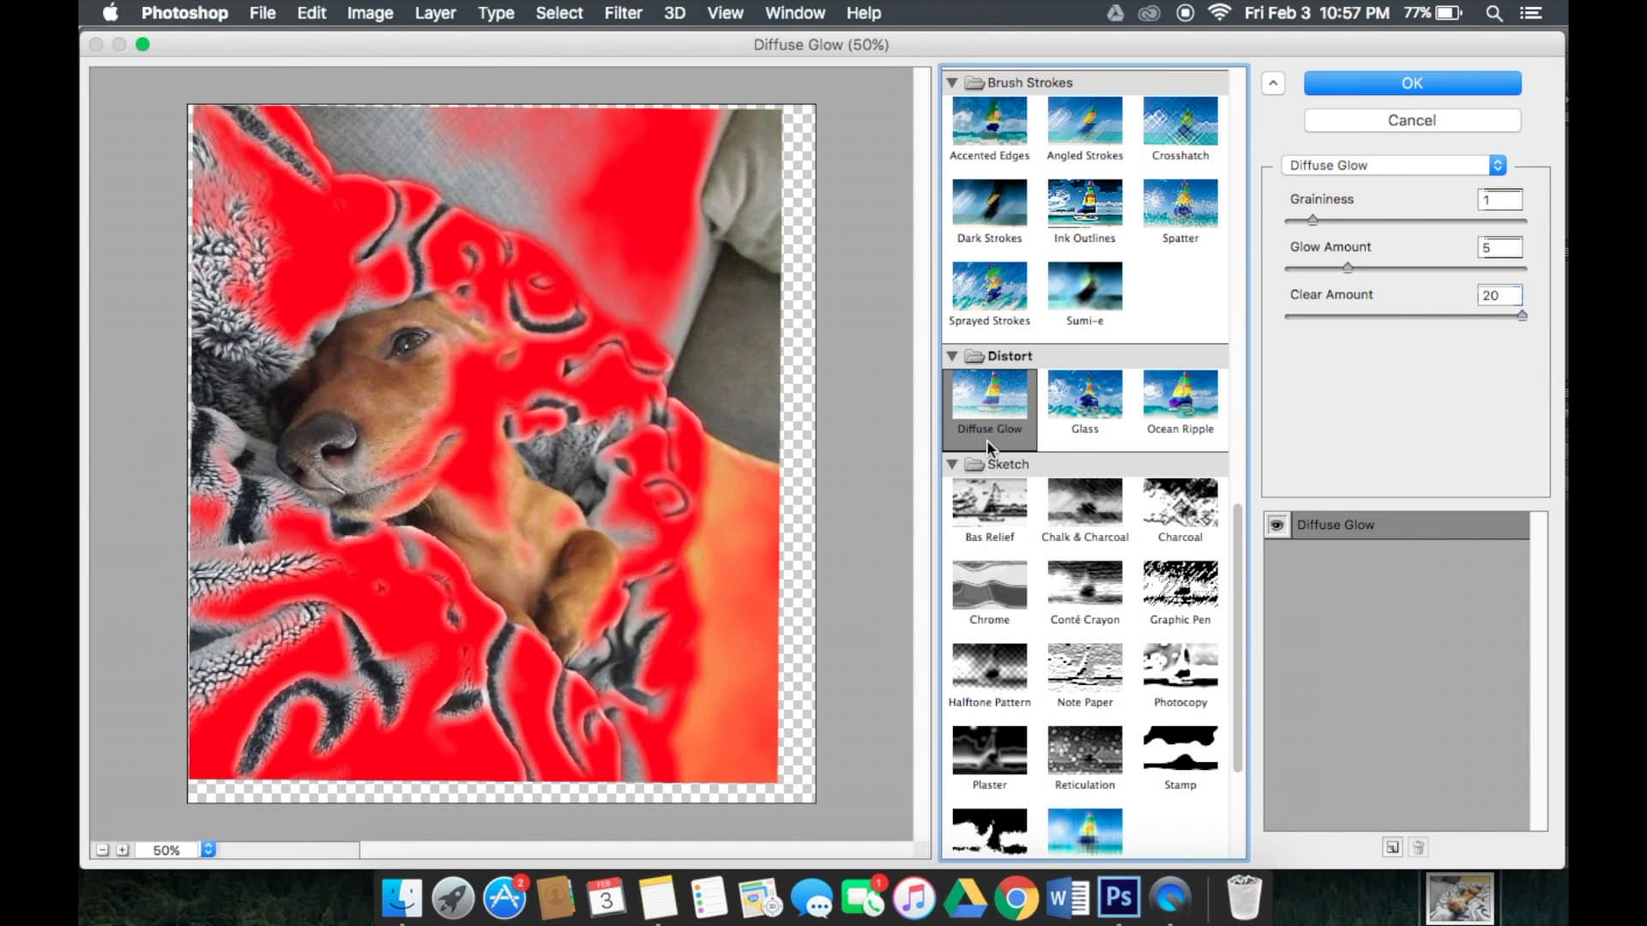
click(1074, 427)
click(999, 514)
click(1074, 515)
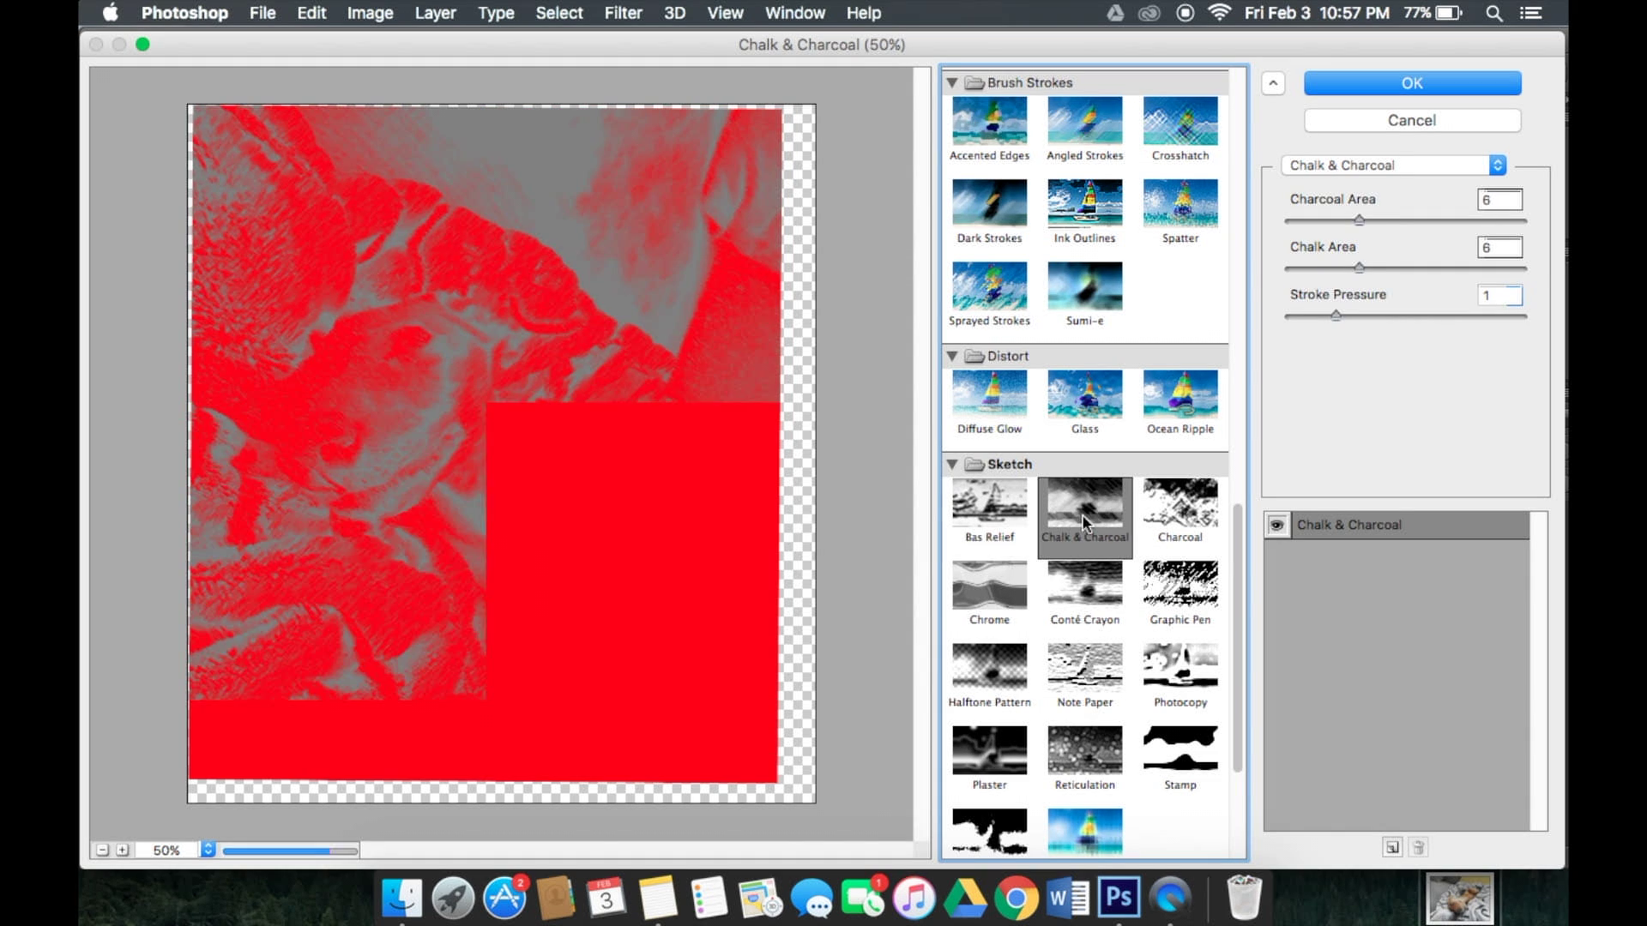
click(1012, 603)
Preview the Texture effects Craquelure, Grain and Mosaic Tiles on the dog photo.
scroll(1012, 603, down, 2)
click(978, 845)
click(996, 719)
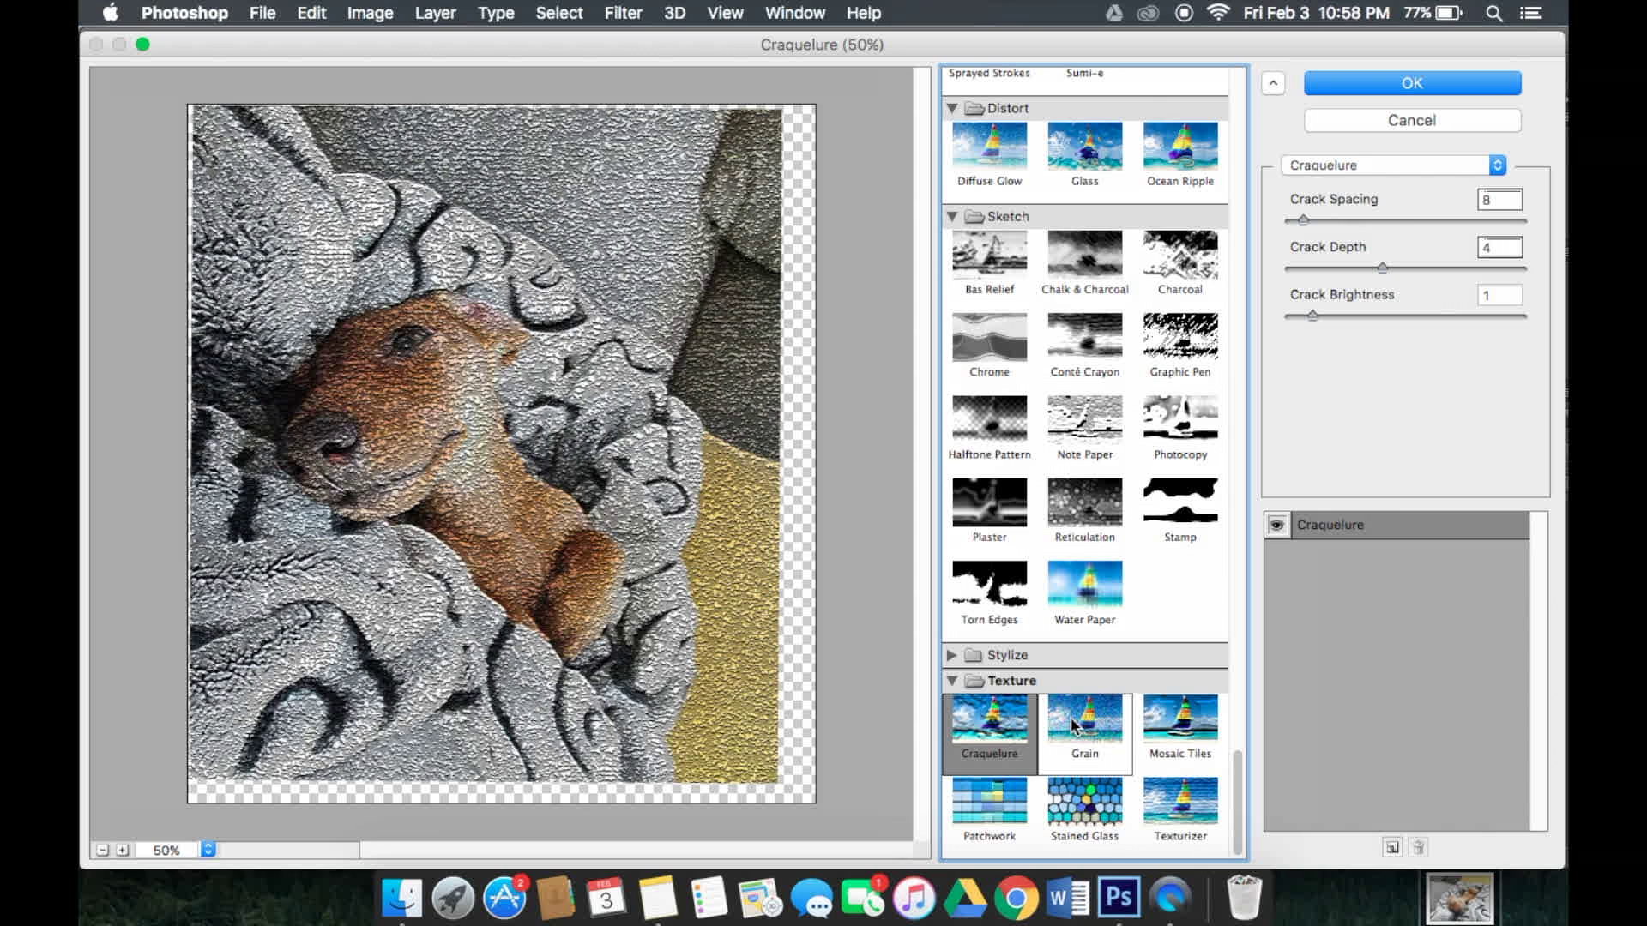
click(1101, 727)
click(1177, 729)
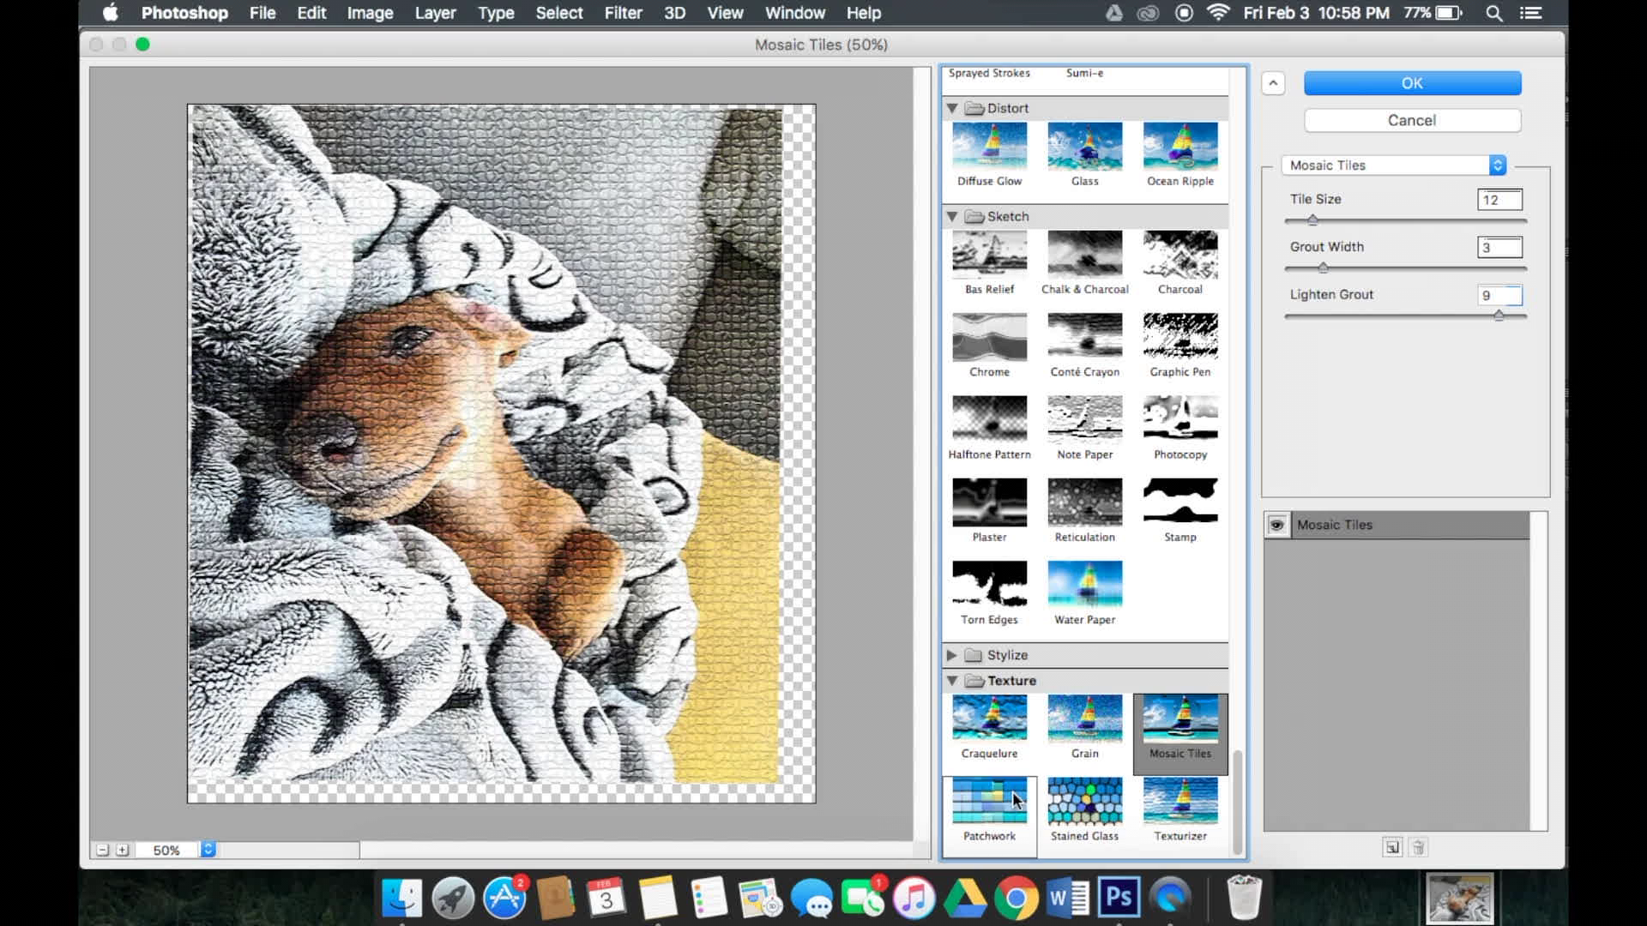
Show the Stylize effects, preview the Grain and Patchwork textures, and leave the Filter Gallery without applying any effect.
click(1005, 657)
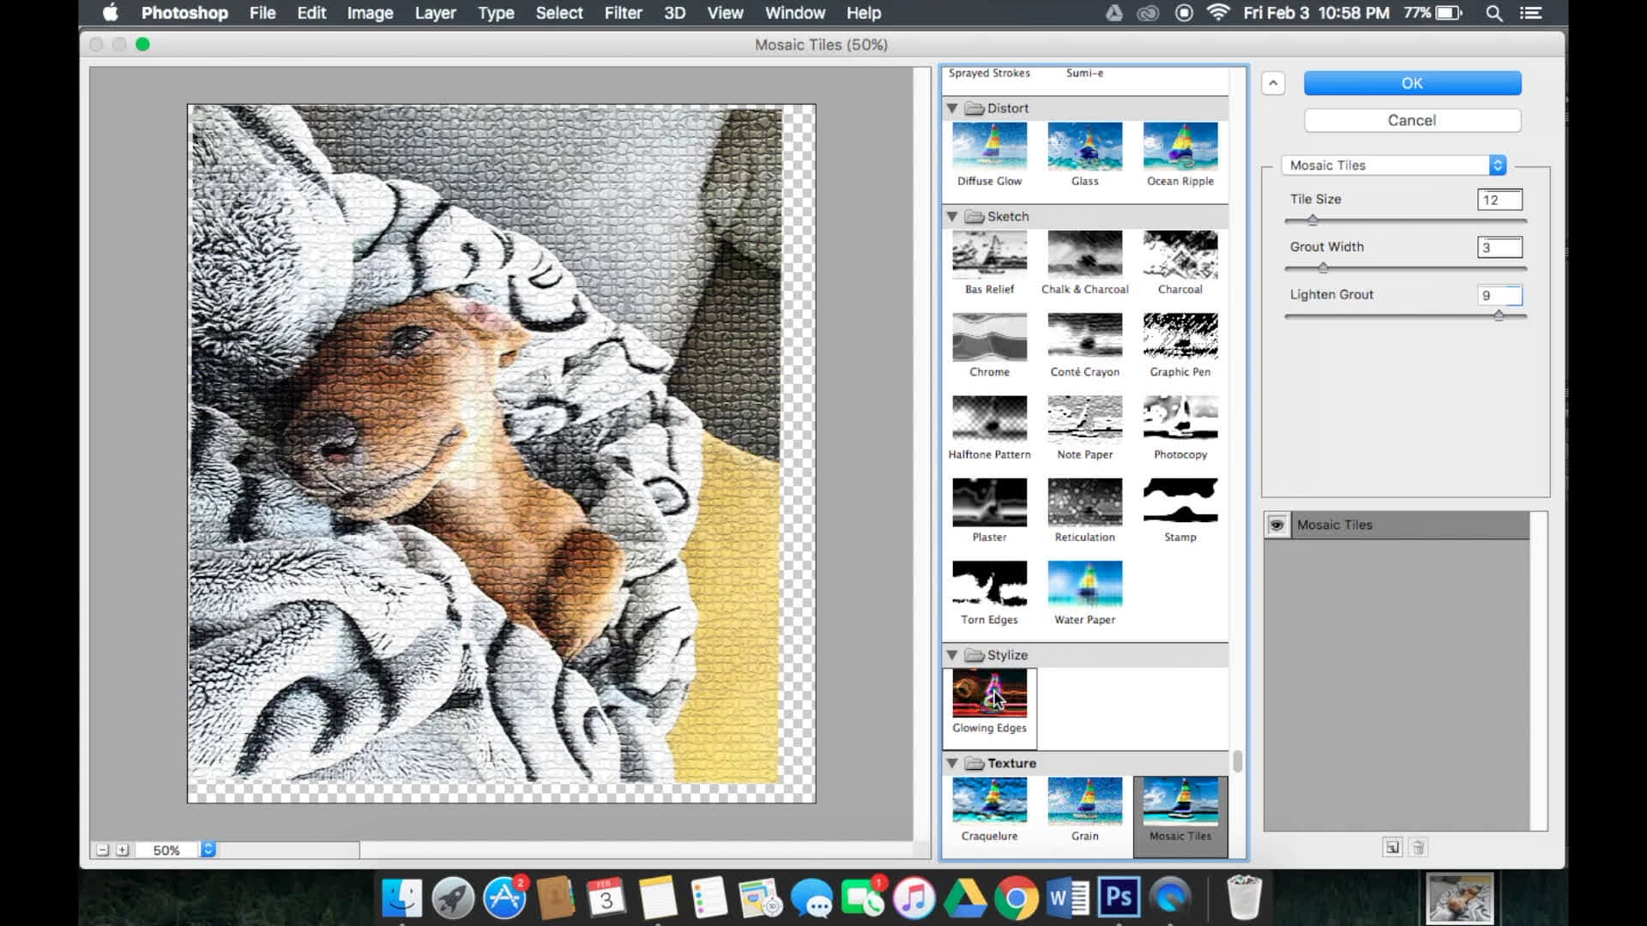
scroll(1000, 721, down, 3)
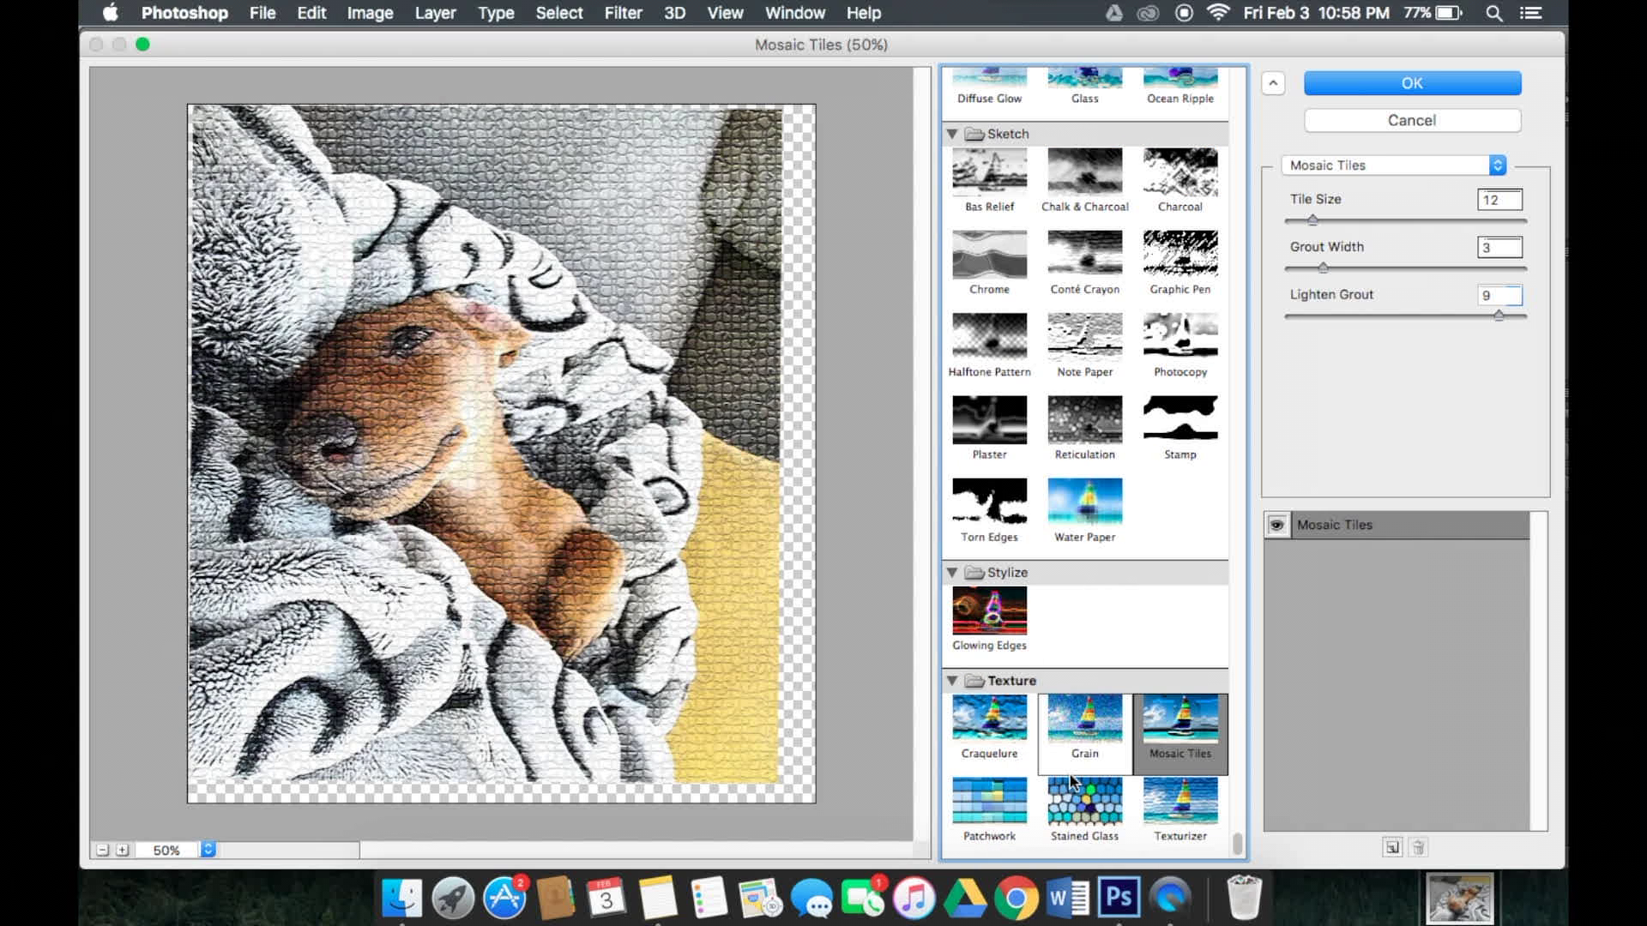
click(1098, 731)
click(1004, 809)
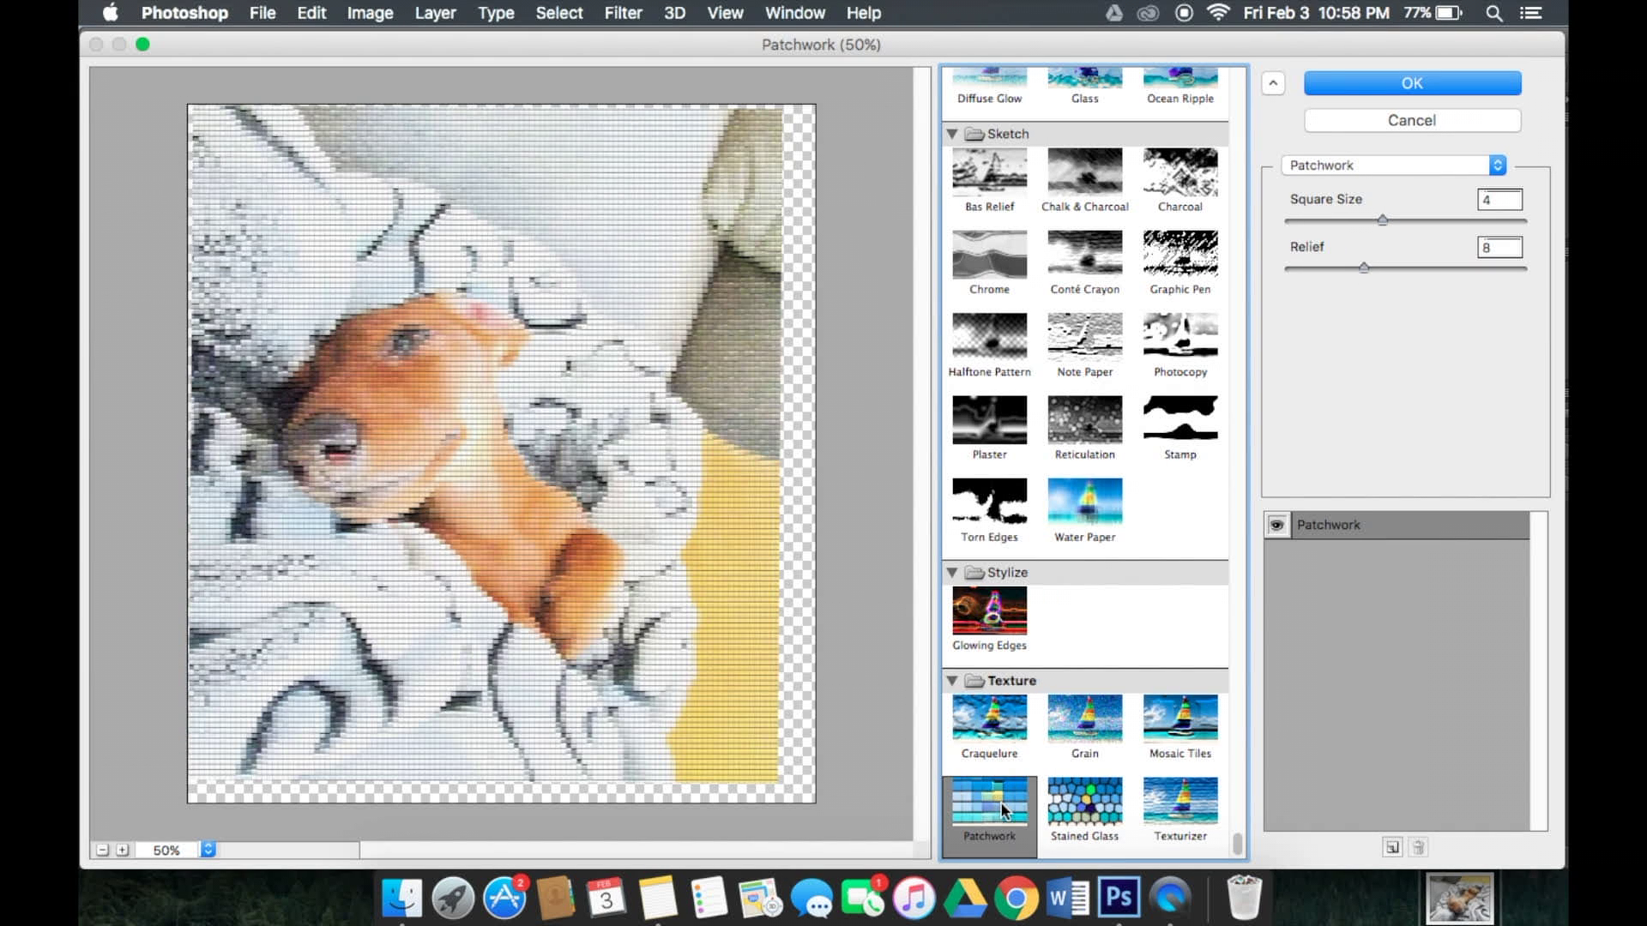
scroll(1004, 772, up, 10)
click(1389, 120)
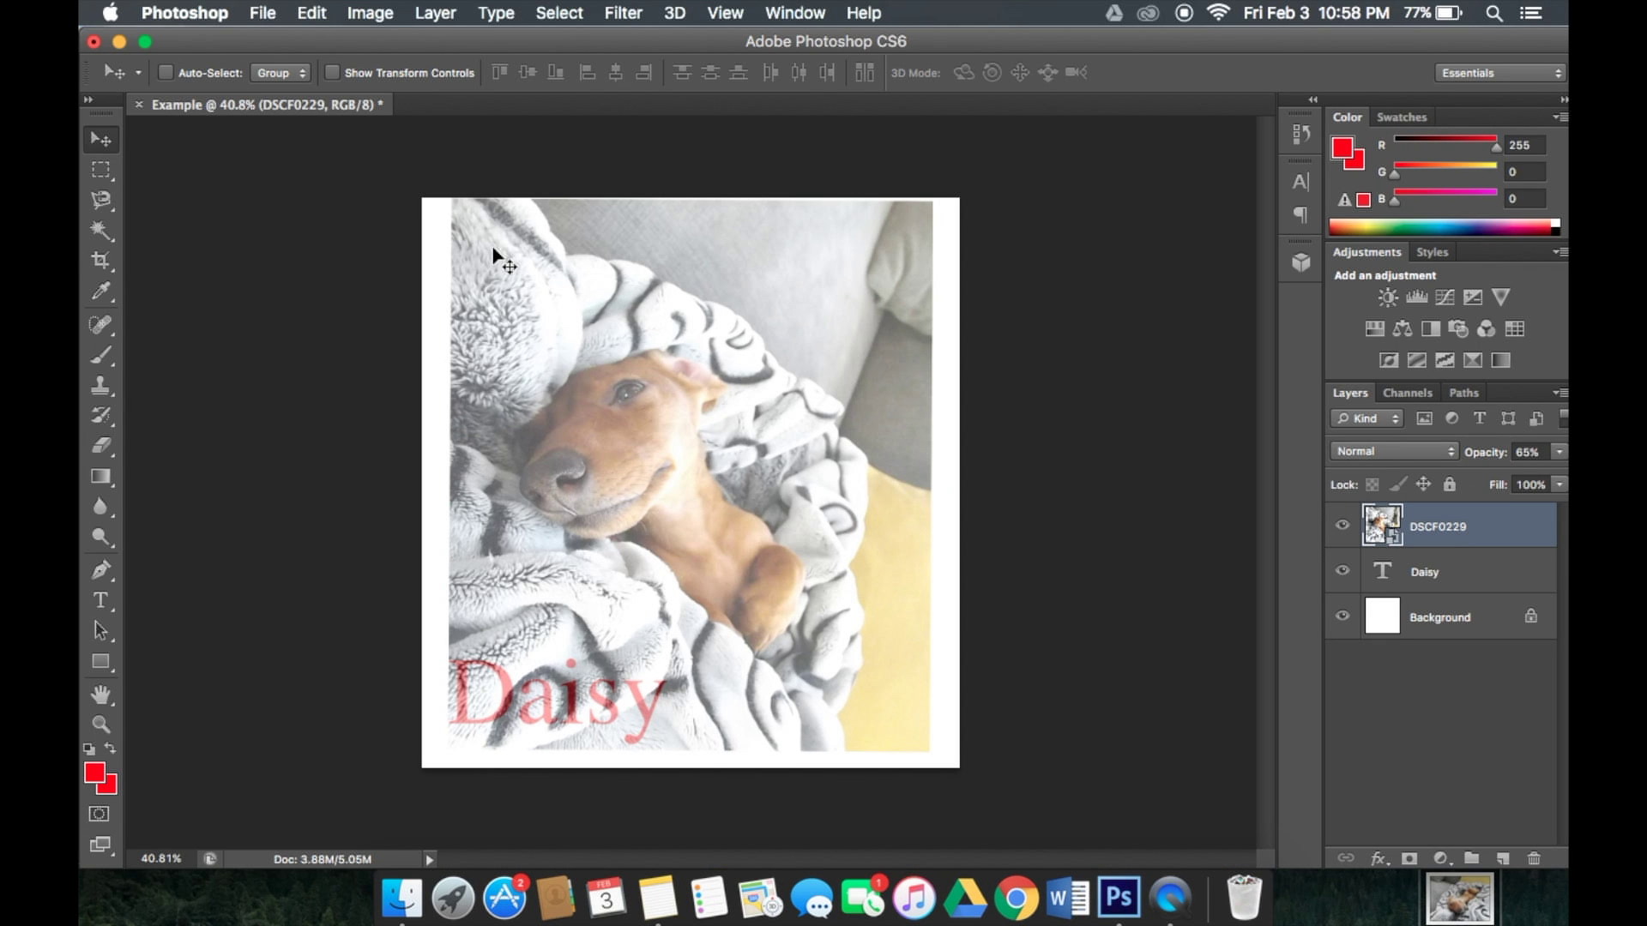
Save a copy of the image to the Desktop as Example.jpg in JPEG format at Maximum quality 12, Baseline ("Standard").
click(262, 12)
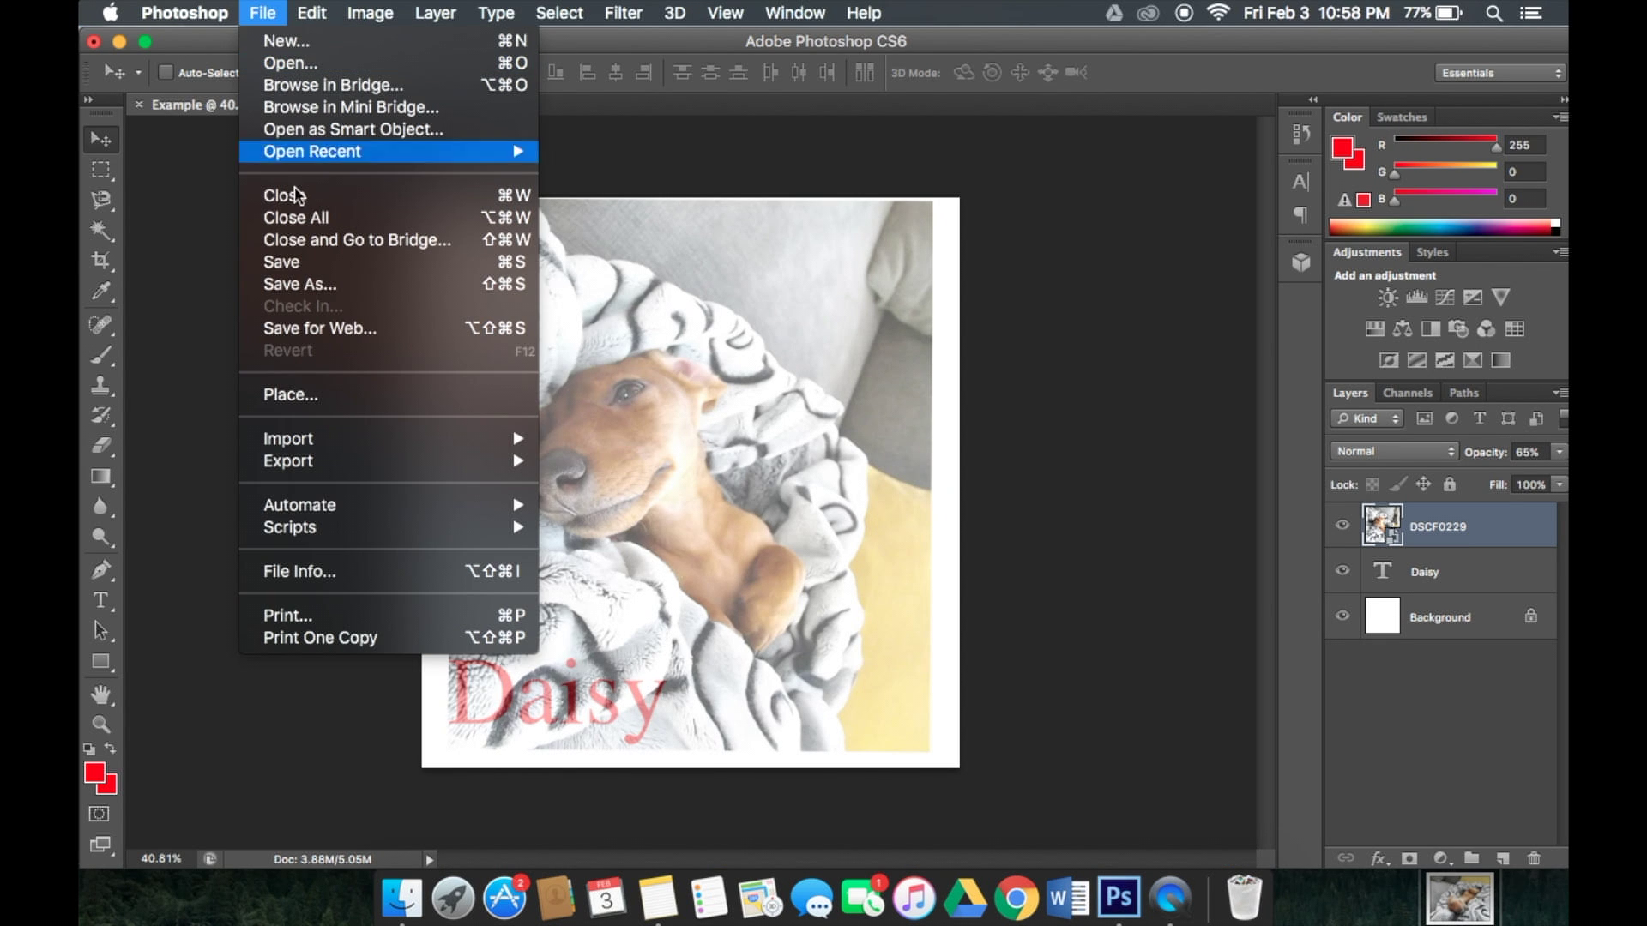
click(324, 271)
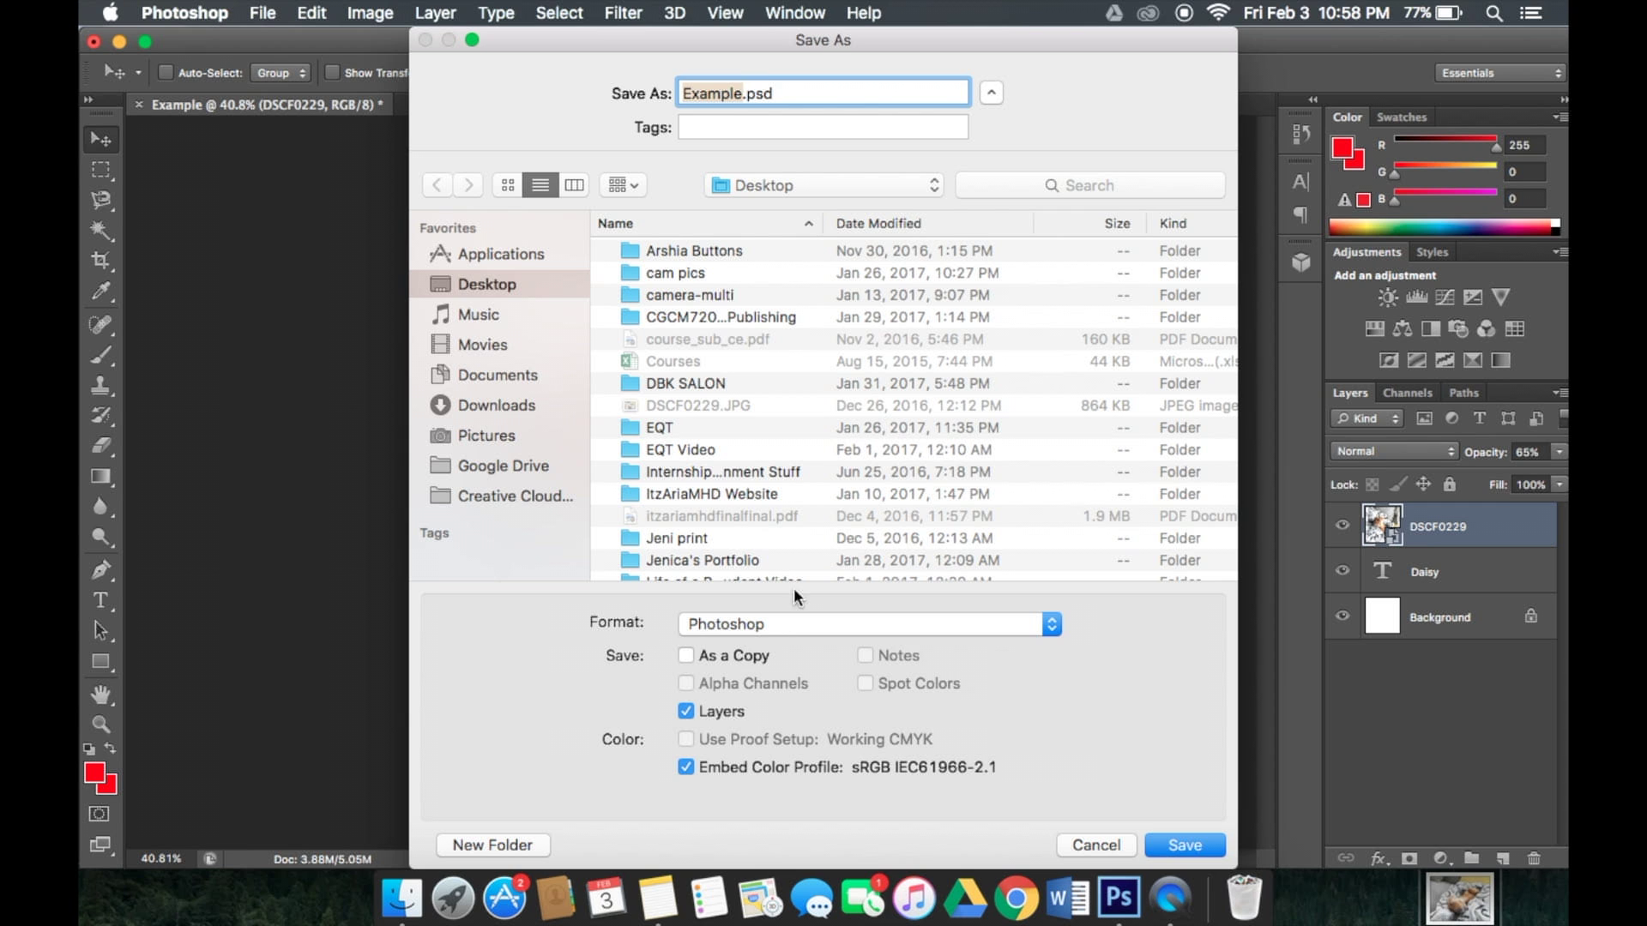
click(791, 625)
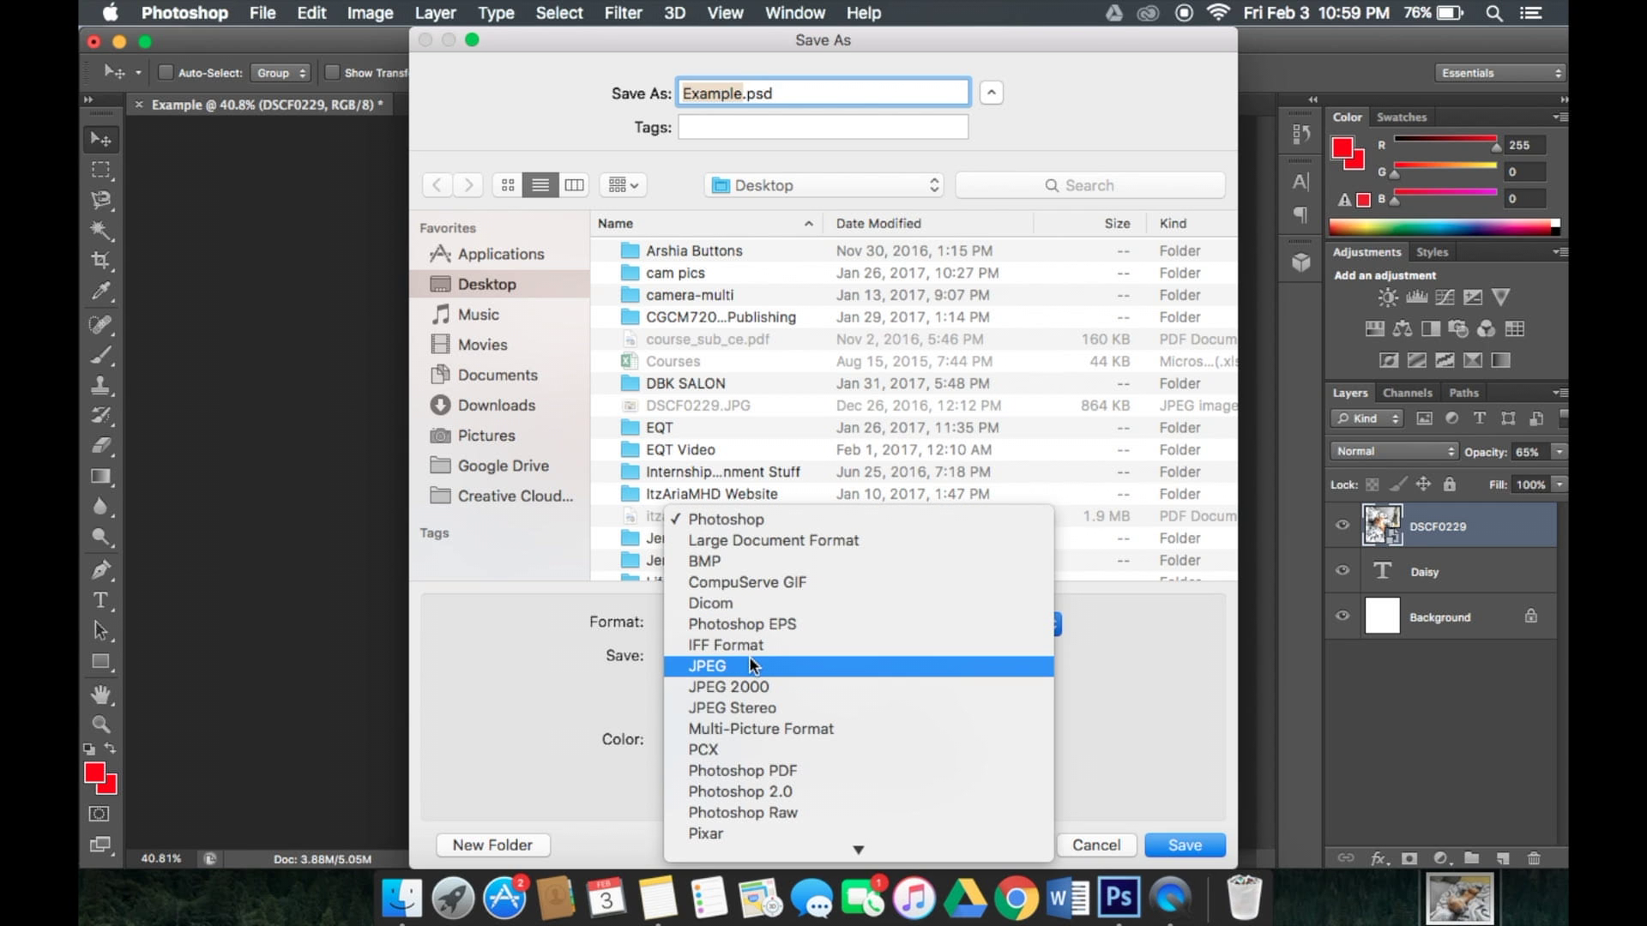
click(750, 660)
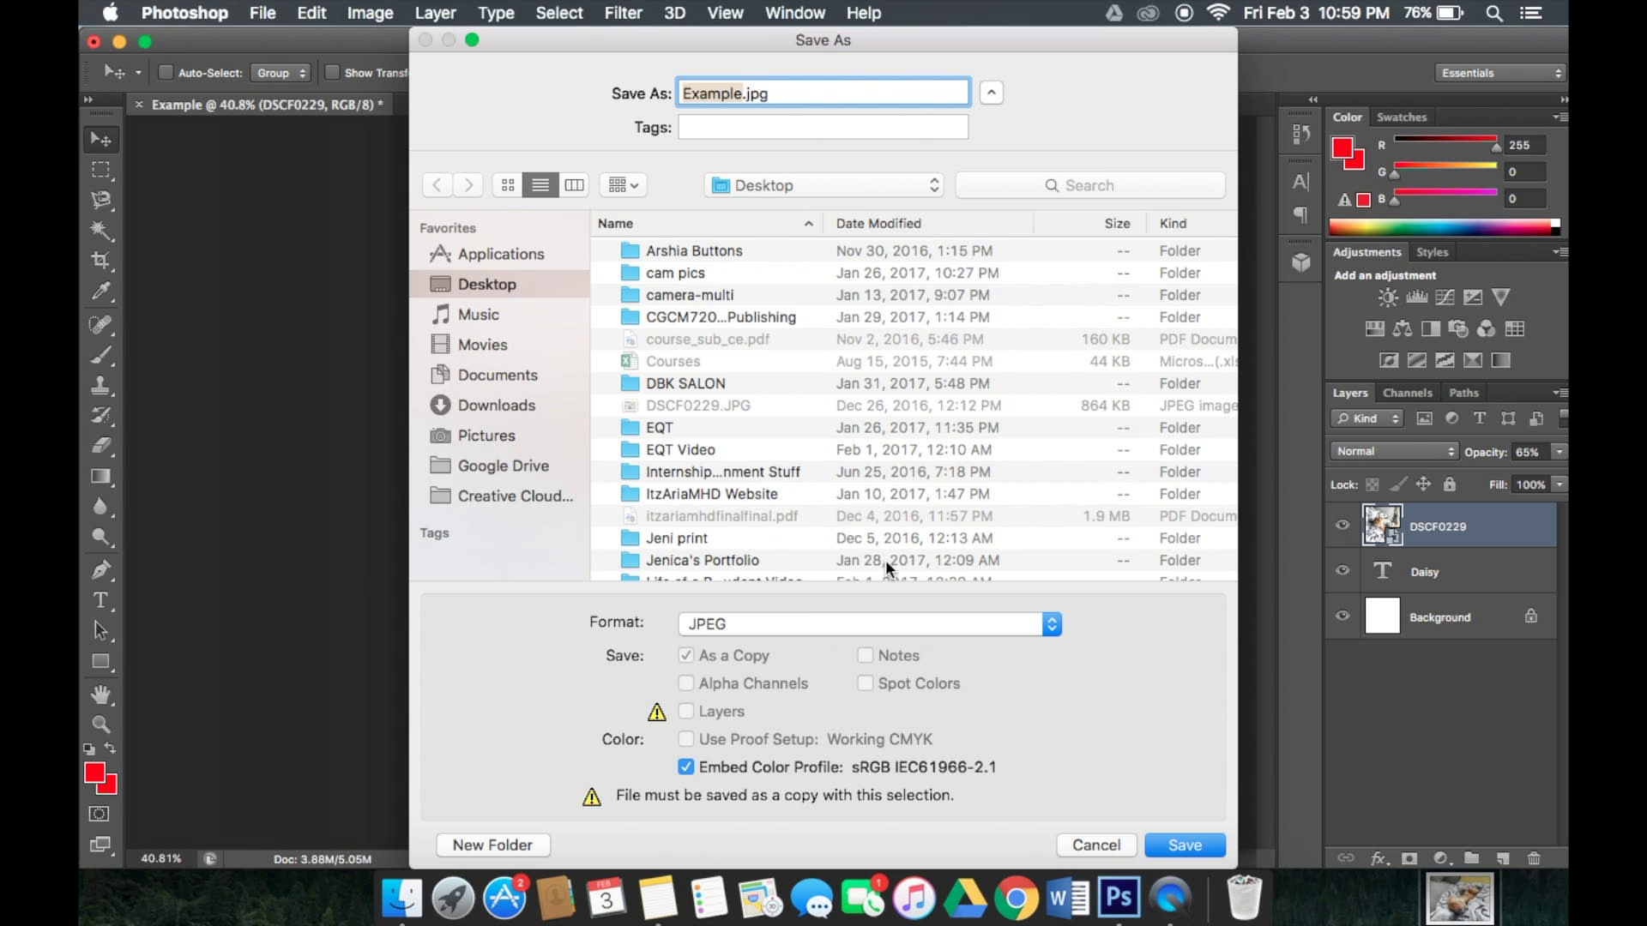
click(1155, 842)
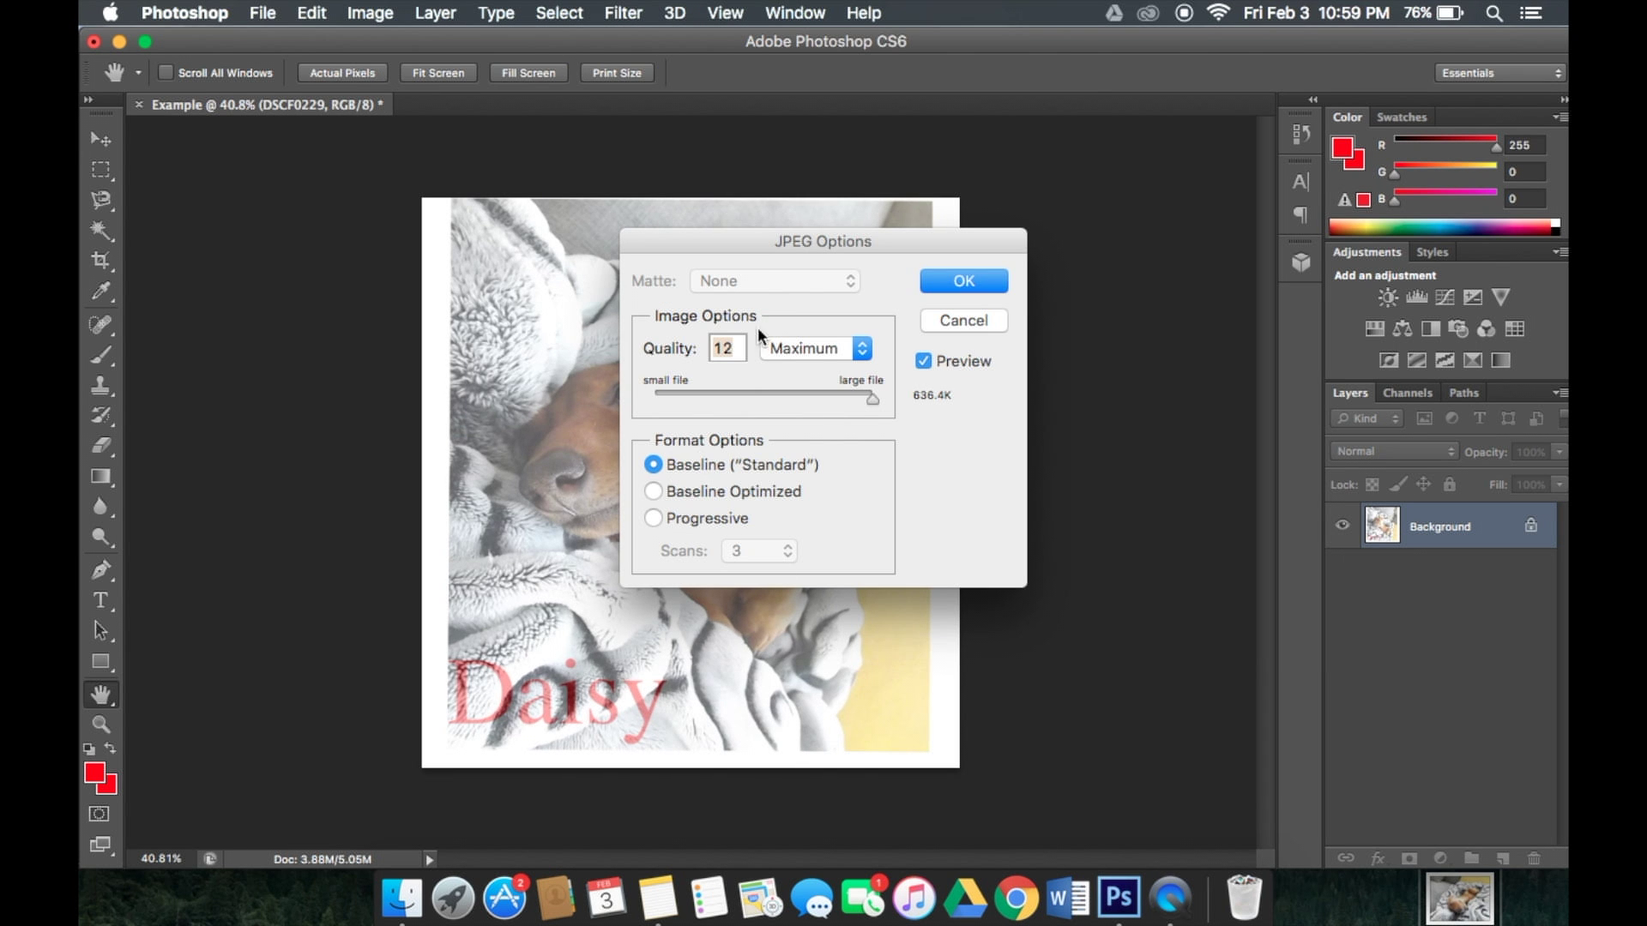
drag(866, 398, 947, 403)
click(961, 281)
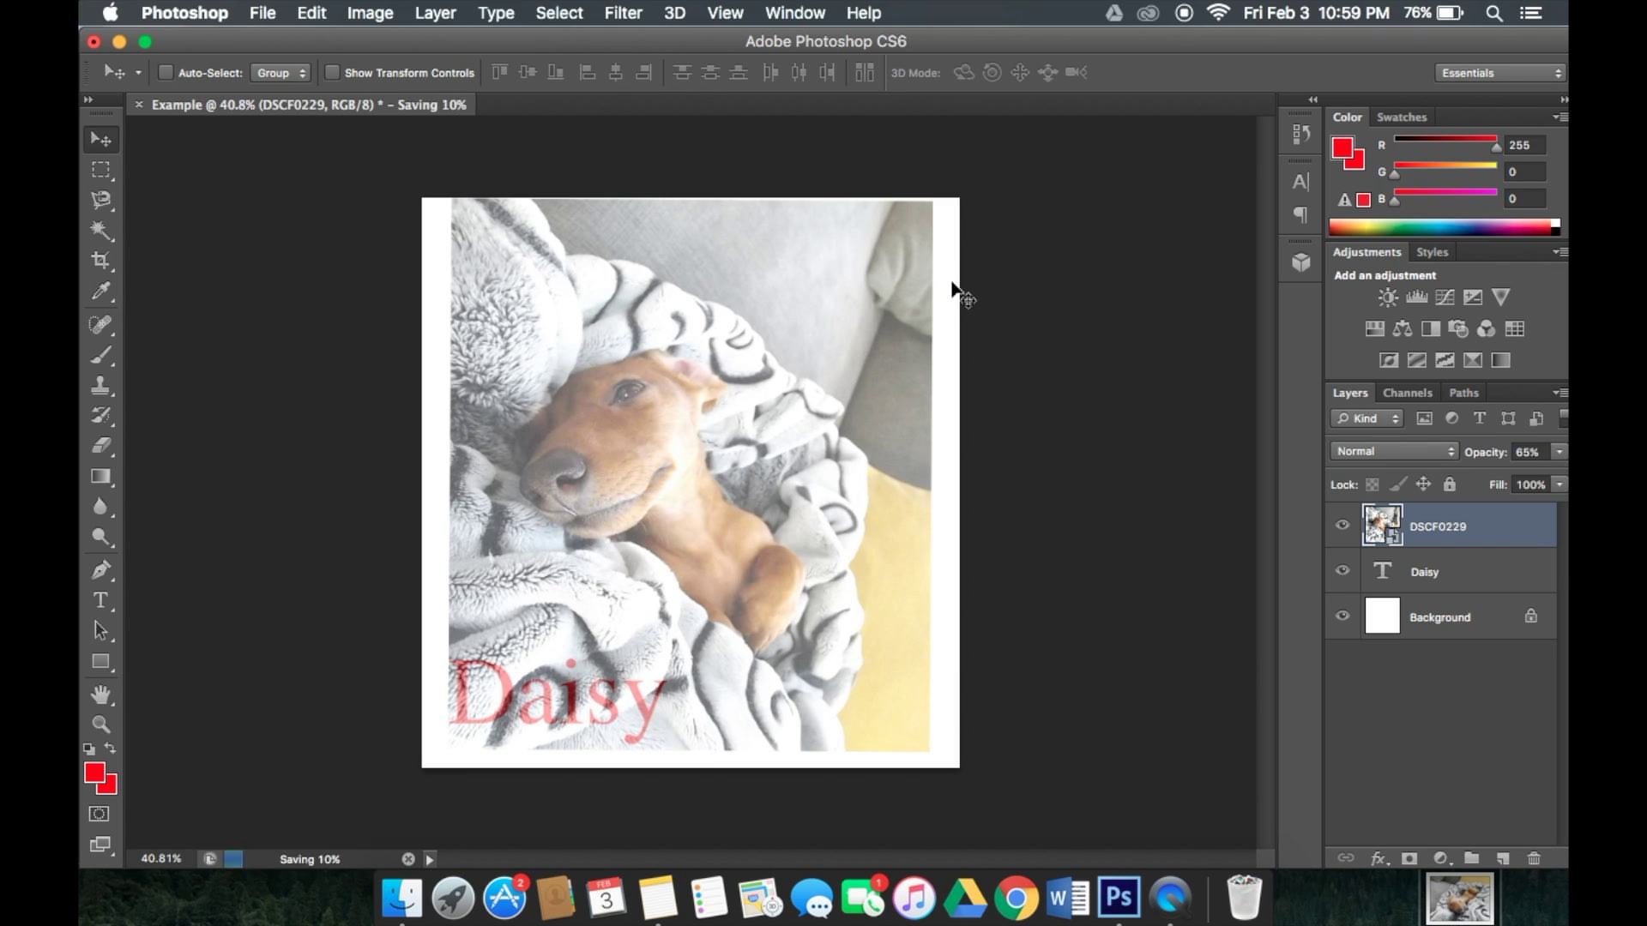